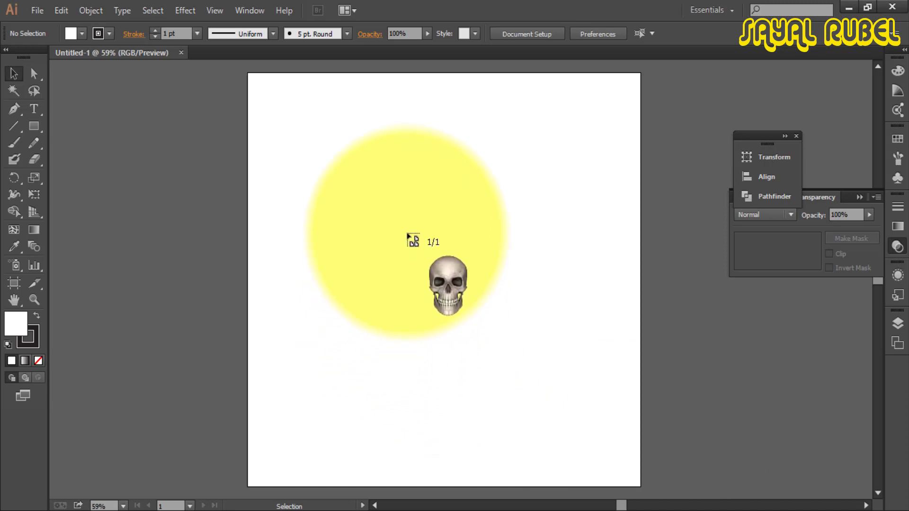
Place the skull picture in the document and look it over from the cranium down to the teeth.
{"action": "left_click", "coordinate": [408, 221]}
{"action": "left_click_drag", "start_coordinate": [407, 221], "coordinate": [382, 186]}
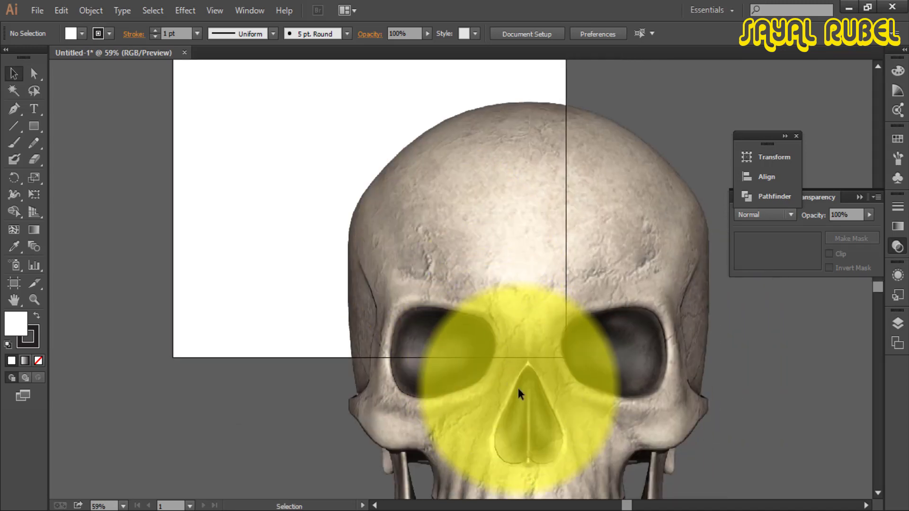
{"action": "scroll", "coordinate": [539, 388], "scroll_direction": "down", "scroll_amount": 3}
{"action": "scroll", "coordinate": [539, 389], "scroll_direction": "down", "scroll_amount": 4}
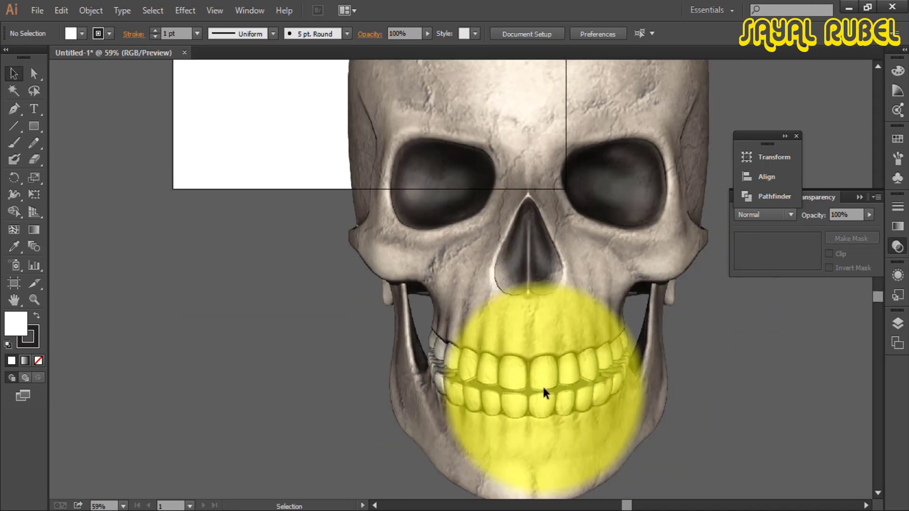
{"action": "key", "text": "space"}
{"action": "left_click_drag", "start_coordinate": [508, 360], "coordinate": [502, 366]}
{"action": "scroll", "coordinate": [503, 368], "scroll_direction": "up", "scroll_amount": 1}
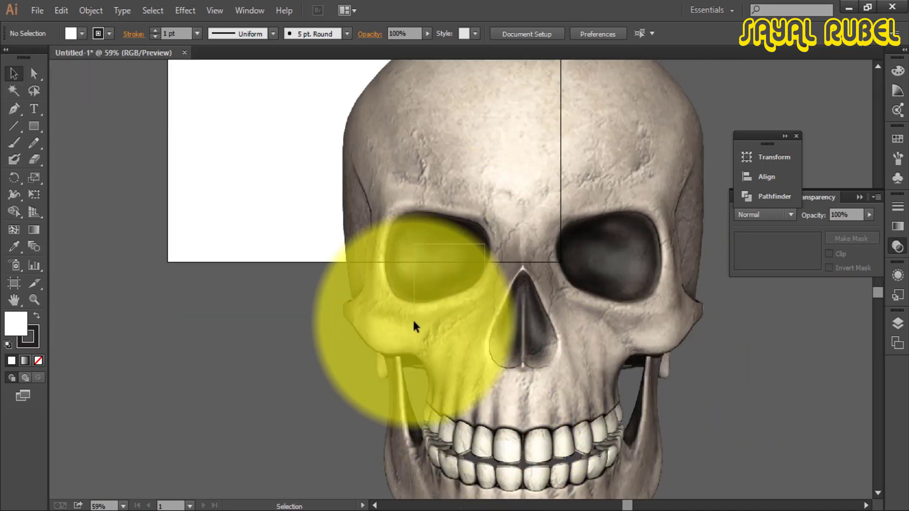
{"action": "scroll", "coordinate": [503, 274], "scroll_direction": "down", "scroll_amount": 1}
{"action": "key", "text": "space"}
{"action": "left_click_drag", "start_coordinate": [346, 301], "coordinate": [360, 374]}
{"action": "left_click", "coordinate": [34, 73]}
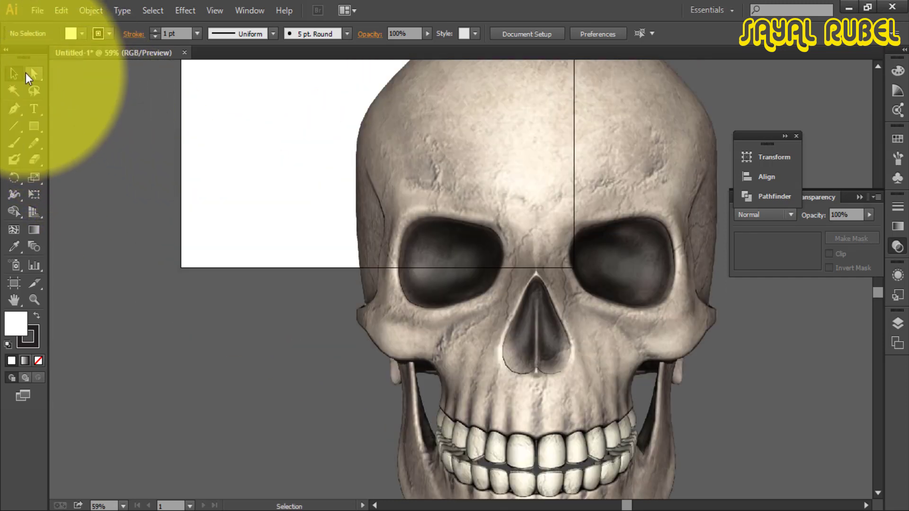
{"action": "left_click_drag", "start_coordinate": [418, 220], "coordinate": [405, 247]}
{"action": "left_click", "coordinate": [14, 74]}
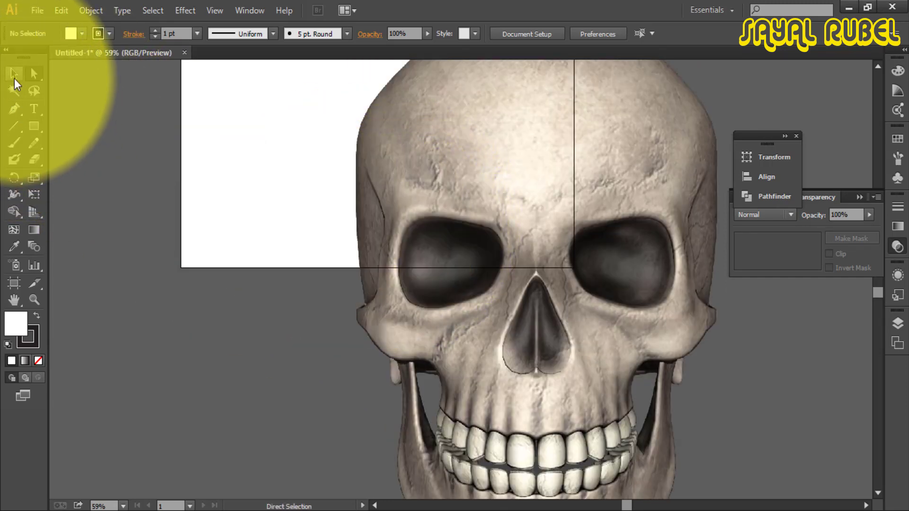
{"action": "key", "text": "space"}
{"action": "scroll", "coordinate": [534, 330], "scroll_direction": "up", "scroll_amount": 3}
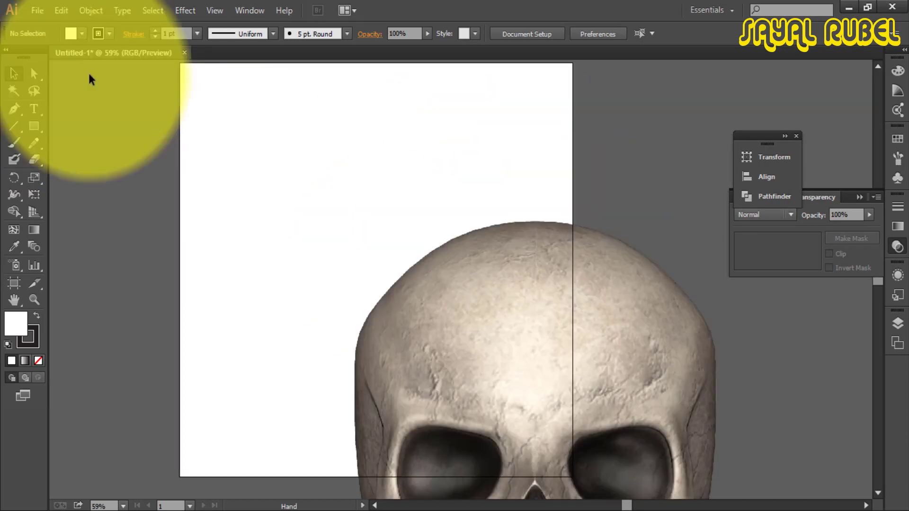
{"action": "left_click", "coordinate": [37, 10]}
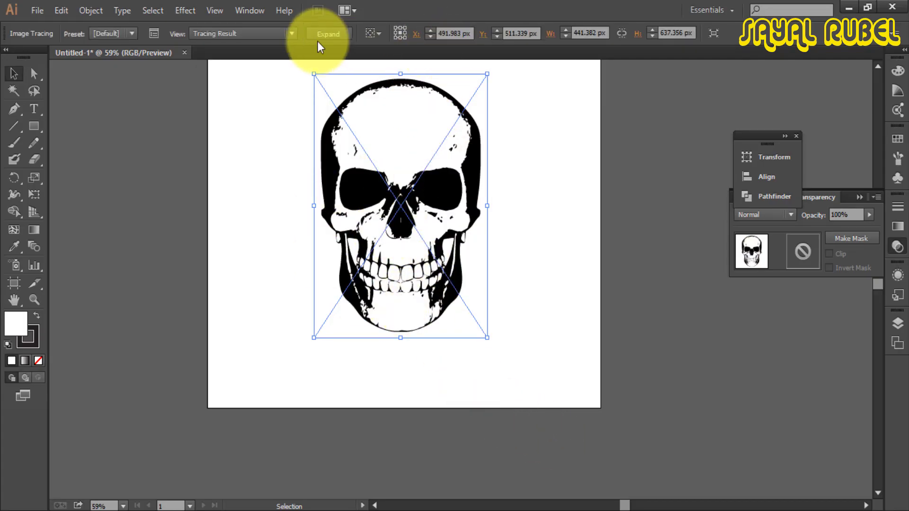
Expand the black-and-white skull tracing result into editable paths.
{"action": "left_click", "coordinate": [291, 36]}
{"action": "left_click", "coordinate": [290, 38]}
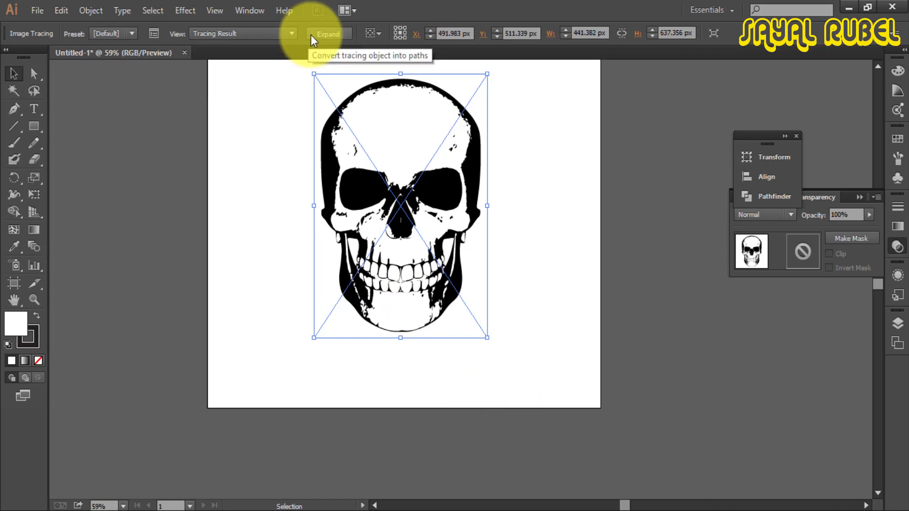
{"action": "left_click", "coordinate": [314, 36]}
{"action": "left_click", "coordinate": [493, 315]}
{"action": "left_click", "coordinate": [459, 322]}
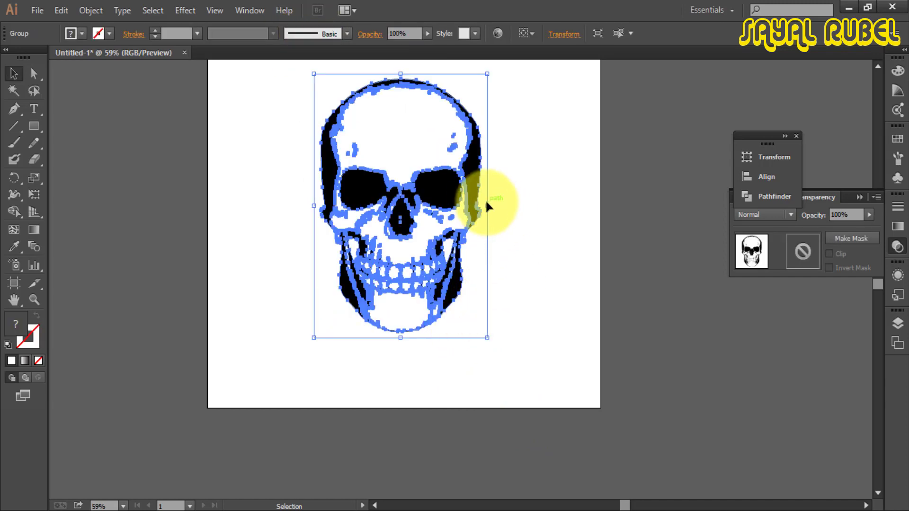
Move the traced skull lower on the artboard and scale it up slightly around its centre.
{"action": "left_click_drag", "start_coordinate": [462, 234], "coordinate": [463, 267]}
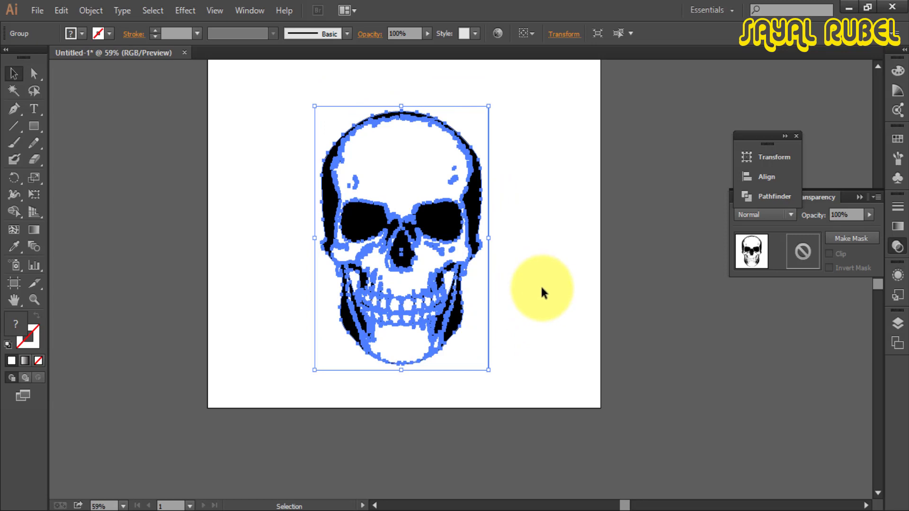
{"action": "left_click", "coordinate": [540, 286]}
{"action": "left_click", "coordinate": [471, 255]}
{"action": "left_click_drag", "start_coordinate": [488, 371], "coordinate": [519, 416]}
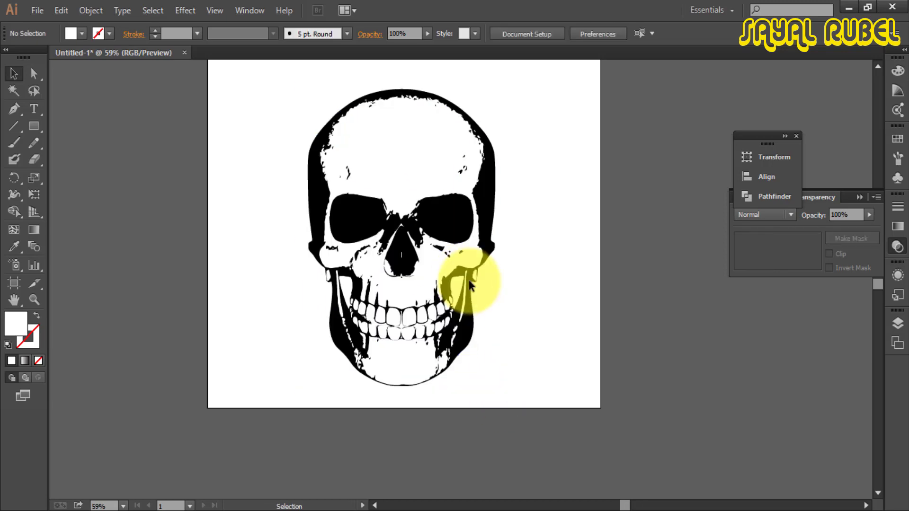
{"action": "left_click_drag", "start_coordinate": [466, 284], "coordinate": [466, 247]}
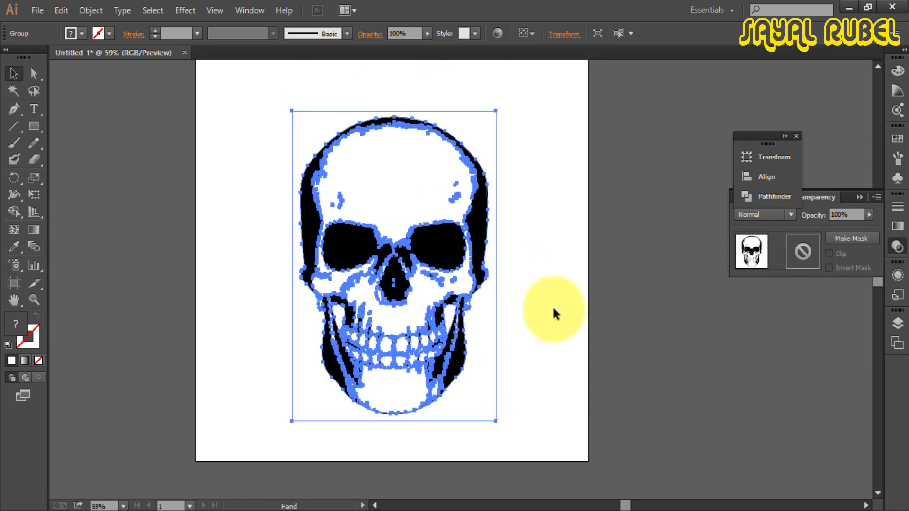
{"action": "left_click_drag", "start_coordinate": [475, 267], "coordinate": [473, 255]}
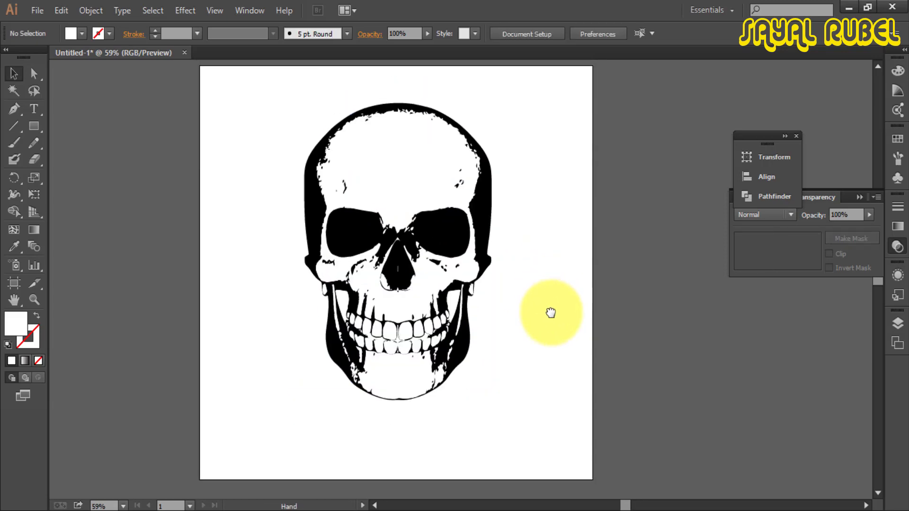
Ungroup the traced skull into separate paths, then test-move the main outline and undo that move.
{"action": "right_click", "coordinate": [446, 377]}
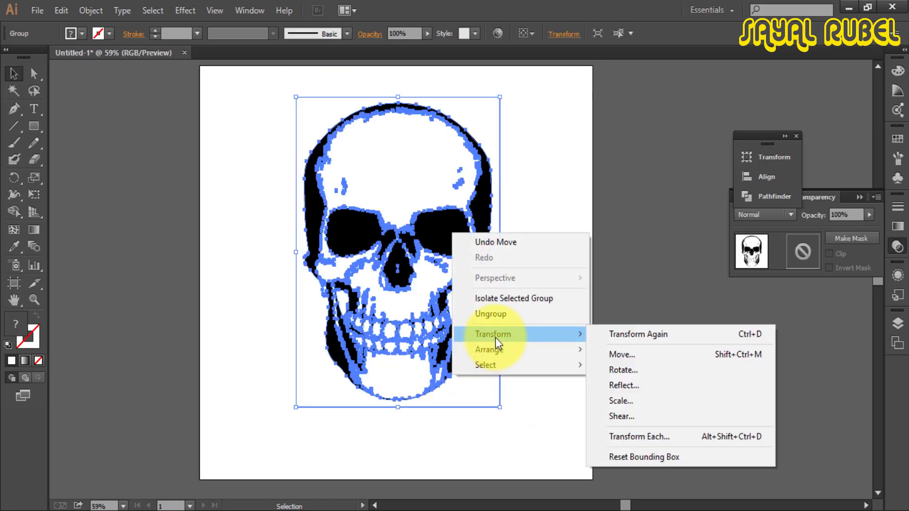
{"action": "left_click", "coordinate": [507, 314]}
{"action": "left_click_drag", "start_coordinate": [479, 332], "coordinate": [514, 346]}
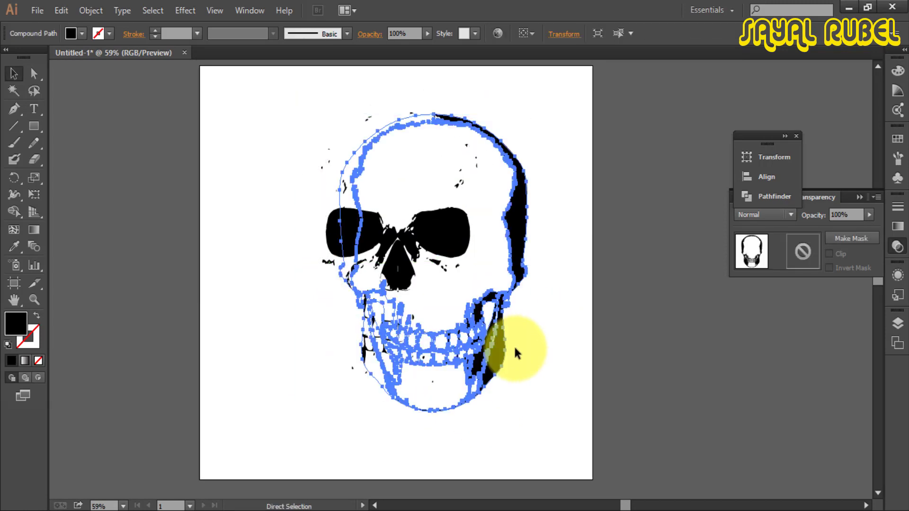
{"action": "key", "text": "ctrl+z"}
{"action": "key", "text": "ctrl+shift+a"}
Give the skull's main outline path a white 3 pt stroke.
{"action": "left_click", "coordinate": [466, 355]}
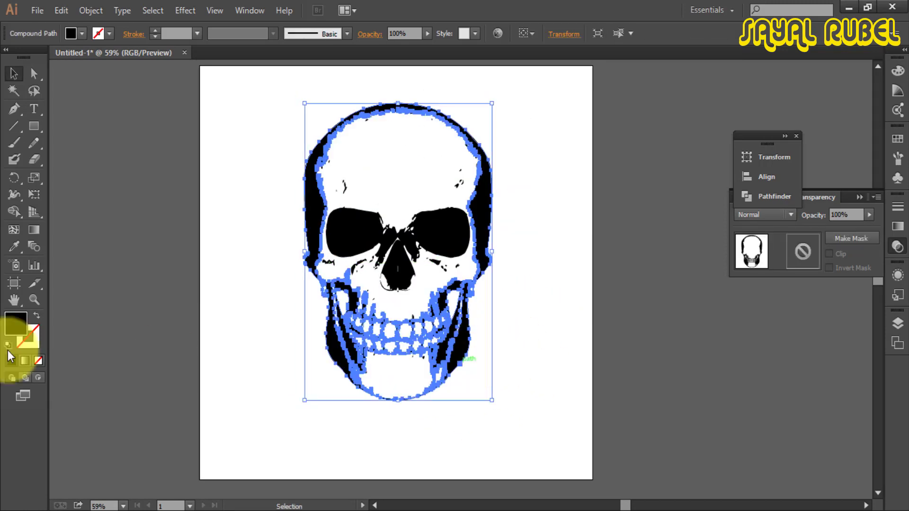
{"action": "left_click", "coordinate": [11, 361]}
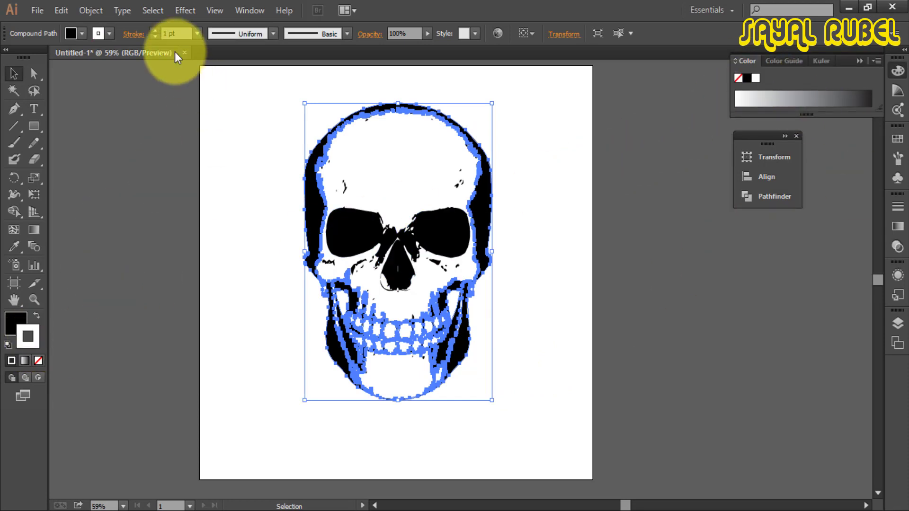
{"action": "left_click", "coordinate": [226, 151]}
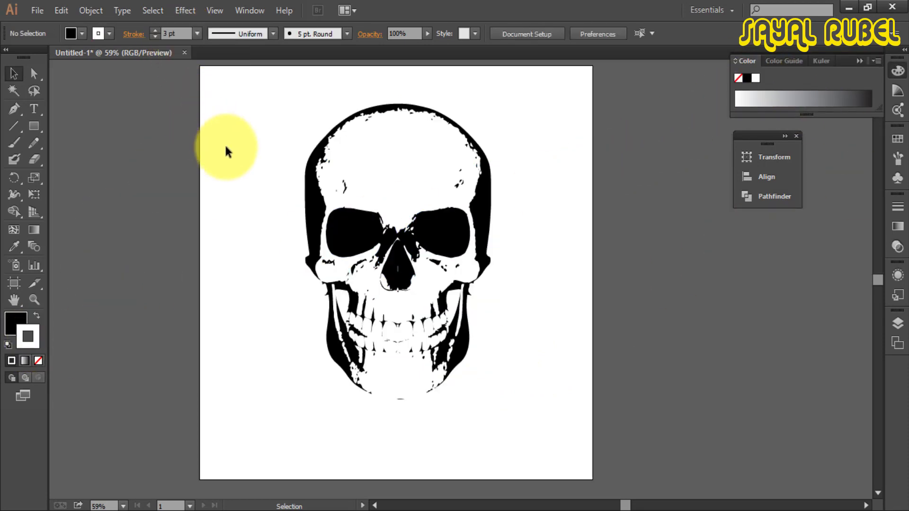
{"action": "left_click", "coordinate": [33, 126]}
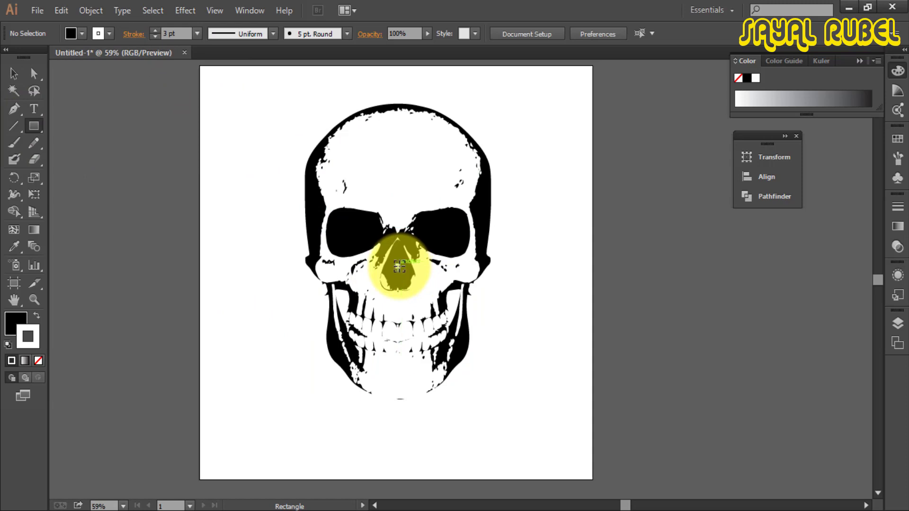
{"action": "left_click_drag", "start_coordinate": [399, 266], "coordinate": [520, 371]}
{"action": "key", "text": "ctrl+z"}
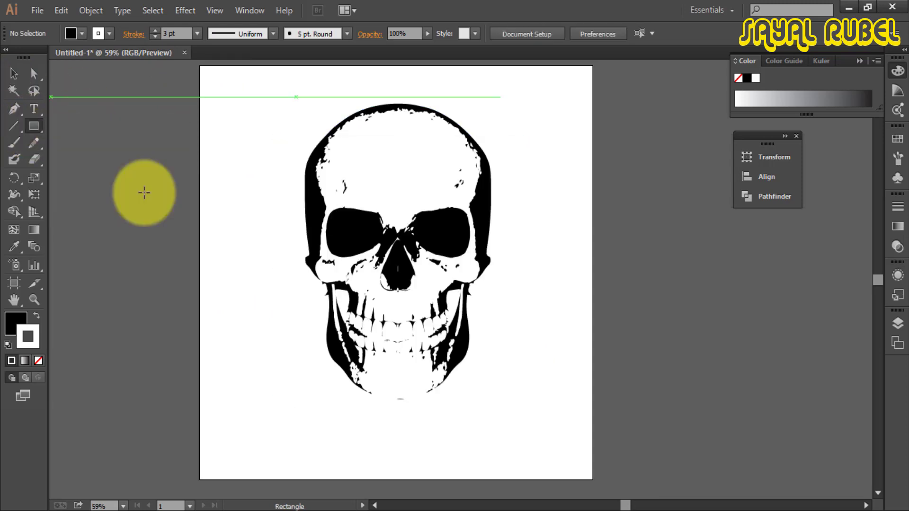
Draw a circle about 673 px in diameter centred on the skull.
{"action": "key", "text": "l"}
{"action": "left_click_drag", "start_coordinate": [398, 270], "coordinate": [522, 385]}
{"action": "key", "text": "alt+space"}
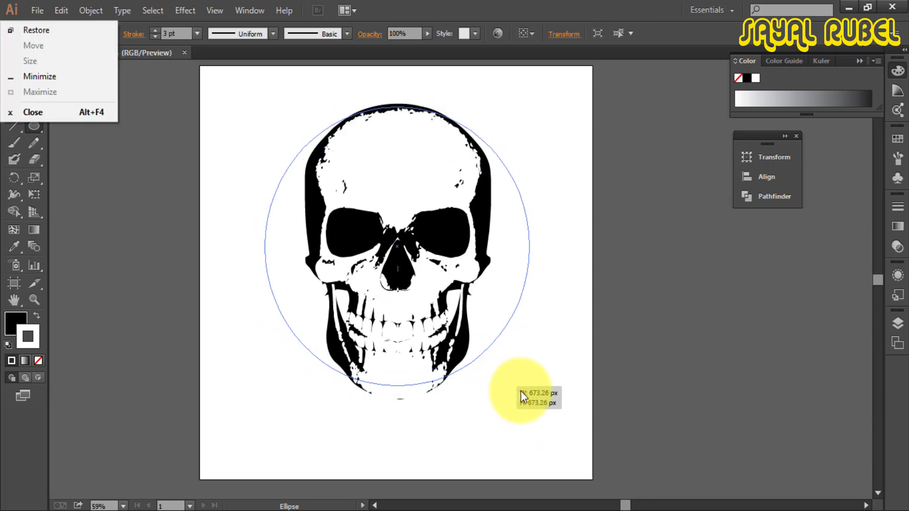
{"action": "left_click", "coordinate": [148, 227]}
{"action": "left_click", "coordinate": [486, 287]}
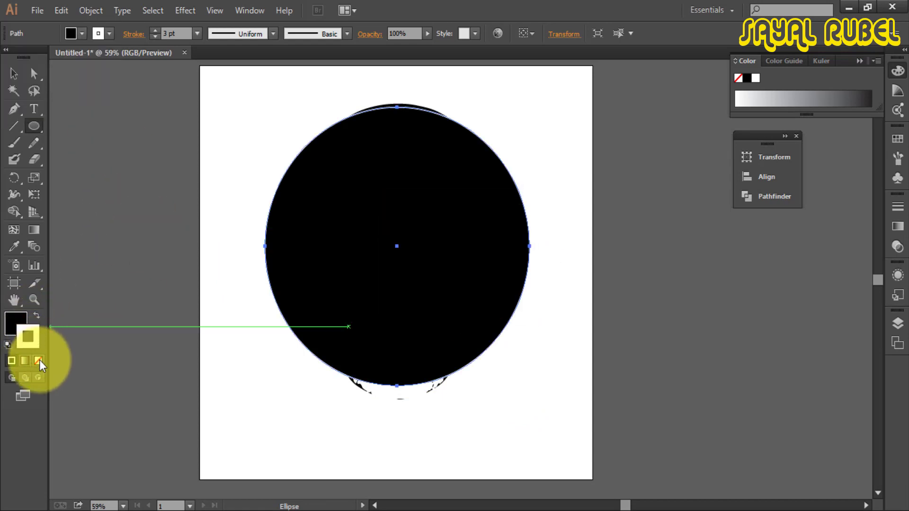
Remove the circle's fill and give it a black 17 pt stroke.
{"action": "left_click", "coordinate": [39, 361]}
{"action": "left_click", "coordinate": [37, 316]}
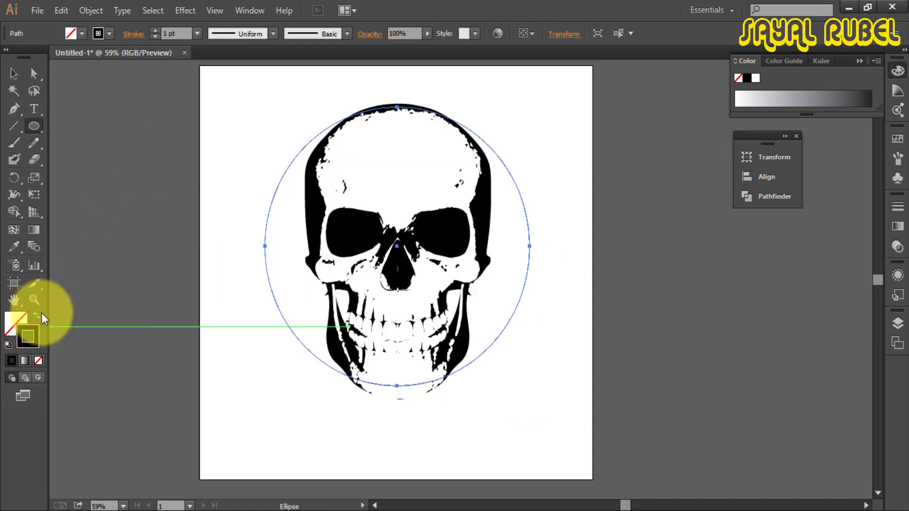
{"action": "left_click", "coordinate": [182, 35]}
{"action": "key", "text": "Up"}
{"action": "key", "text": "Up"}
{"action": "key", "text": "Up"}
{"action": "key", "text": "Up"}
{"action": "key", "text": "Up"}
{"action": "key", "text": "Up"}
{"action": "key", "text": "Up"}
{"action": "key", "text": "Up"}
{"action": "key", "text": "Up"}
{"action": "key", "text": "Up"}
{"action": "key", "text": "Up"}
{"action": "key", "text": "Up"}
{"action": "key", "text": "Up"}
{"action": "key", "text": "Up"}
{"action": "key", "text": "Up"}
{"action": "key", "text": "Up"}
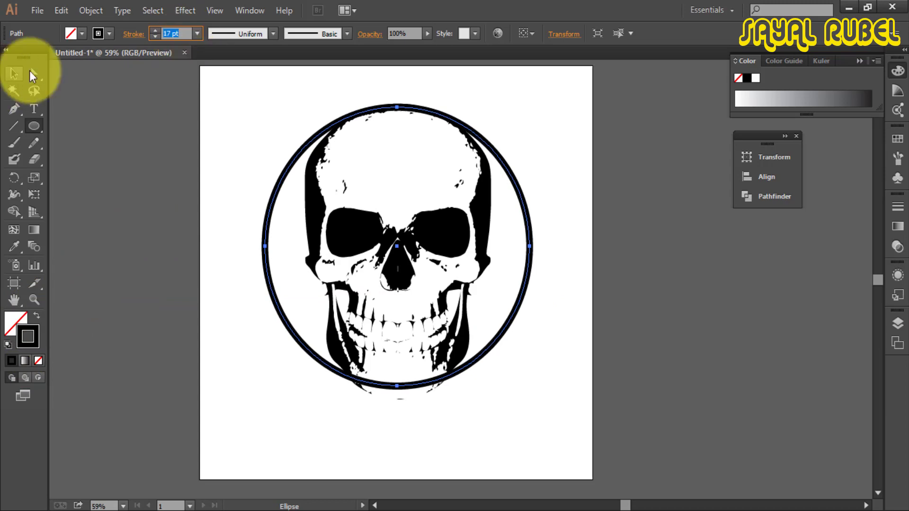
{"action": "left_click", "coordinate": [85, 122]}
{"action": "left_click", "coordinate": [487, 287]}
{"action": "left_click", "coordinate": [13, 74]}
{"action": "left_click", "coordinate": [142, 150]}
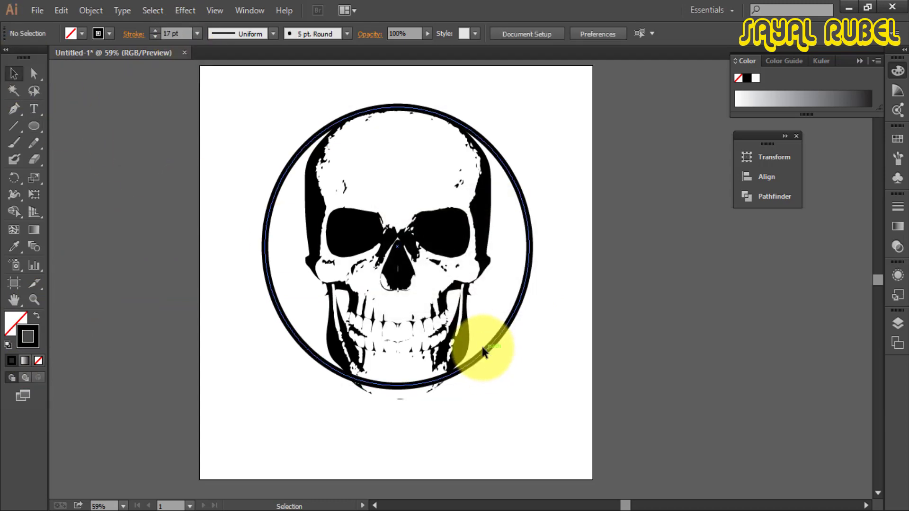
Enlarge the ring and reposition it so that it encloses the whole skull with space all around.
{"action": "left_click", "coordinate": [481, 359]}
{"action": "left_click_drag", "start_coordinate": [530, 386], "coordinate": [542, 403]}
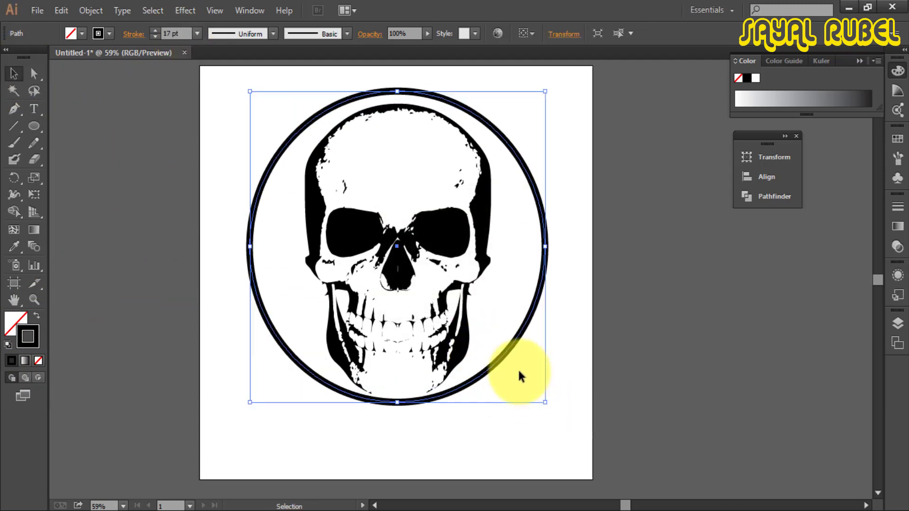
{"action": "left_click_drag", "start_coordinate": [485, 370], "coordinate": [486, 381]}
{"action": "left_click_drag", "start_coordinate": [485, 381], "coordinate": [489, 406]}
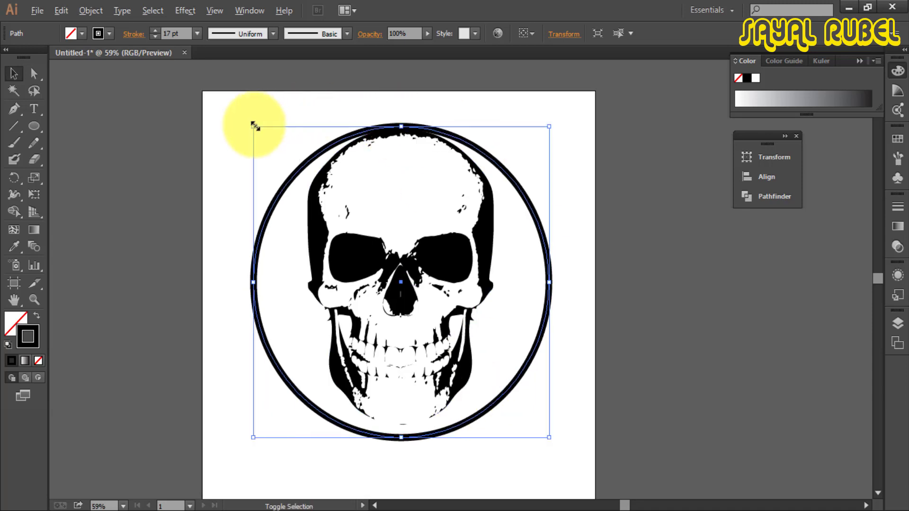
{"action": "left_click_drag", "start_coordinate": [254, 127], "coordinate": [240, 111]}
{"action": "left_click_drag", "start_coordinate": [563, 302], "coordinate": [565, 297]}
{"action": "left_click", "coordinate": [542, 340]}
{"action": "left_click_drag", "start_coordinate": [663, 333], "coordinate": [618, 308]}
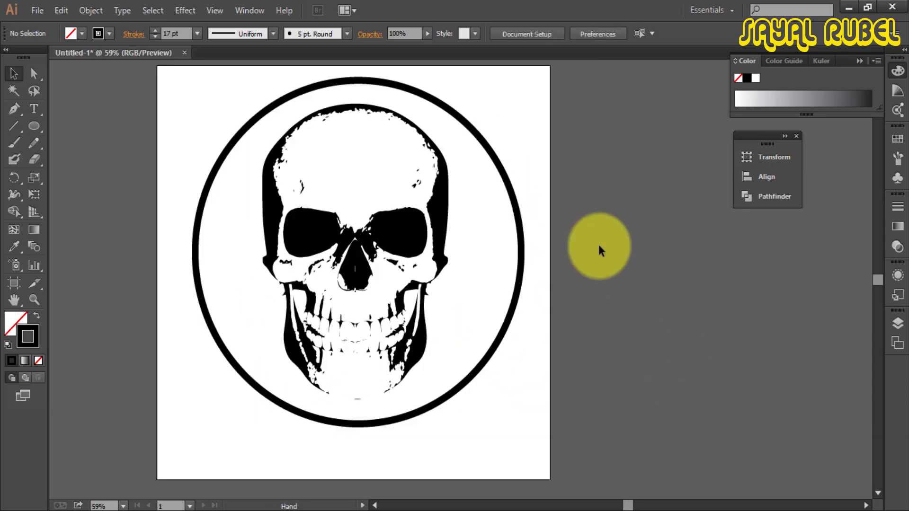
Draw a vertical line in the empty area beside the artboard and set its stroke to 1 pt.
{"action": "left_click_drag", "start_coordinate": [662, 241], "coordinate": [554, 254]}
{"action": "left_click", "coordinate": [14, 126]}
{"action": "mouse_move", "coordinate": [573, 174]}
{"action": "left_mouse_down"}
{"action": "mouse_move", "coordinate": [602, 385]}
{"action": "mouse_move", "coordinate": [575, 400]}
{"action": "left_mouse_up"}
{"action": "left_click", "coordinate": [176, 33]}
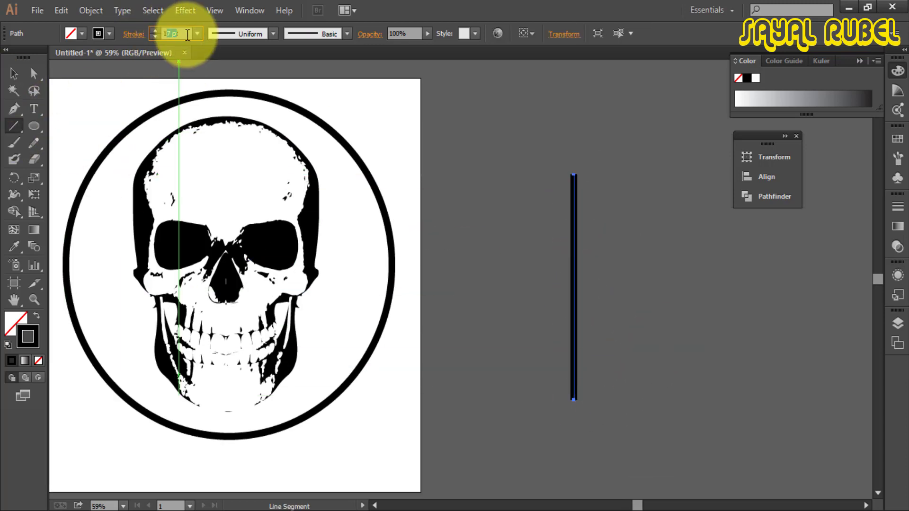
{"action": "type", "text": "1"}
{"action": "left_click", "coordinate": [13, 73]}
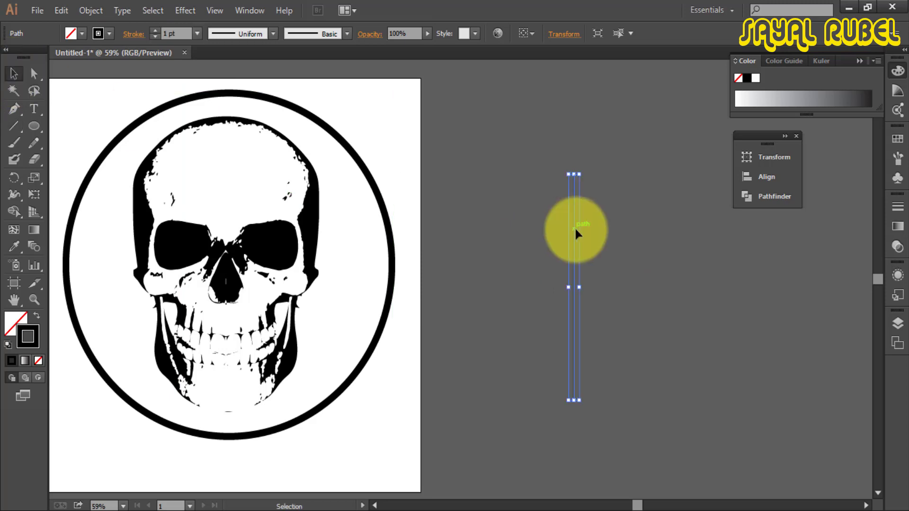
{"action": "left_click", "coordinate": [517, 228]}
Draw two equal, diagonally overlapping circles with no fill beside the vertical line.
{"action": "scroll", "coordinate": [574, 279], "scroll_direction": "up", "scroll_amount": 1}
{"action": "scroll", "coordinate": [603, 292], "scroll_direction": "right", "scroll_amount": 3}
{"action": "left_click", "coordinate": [34, 125]}
{"action": "left_click_drag", "start_coordinate": [576, 182], "coordinate": [584, 242]}
Cut away the outer parts of both circles with the Shape Builder, keeping only the leaf-shaped overlap.
{"action": "left_click", "coordinate": [13, 74]}
{"action": "left_click", "coordinate": [634, 201], "text": "shift"}
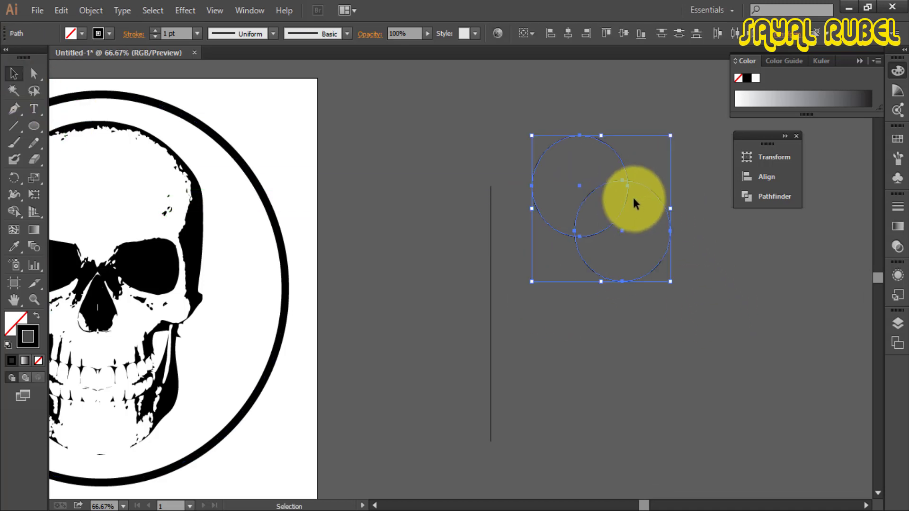
{"action": "left_click", "coordinate": [19, 215]}
{"action": "left_click", "coordinate": [557, 186], "text": "alt"}
{"action": "left_click", "coordinate": [614, 239], "text": "alt"}
{"action": "left_click", "coordinate": [13, 73]}
{"action": "left_click", "coordinate": [646, 236]}
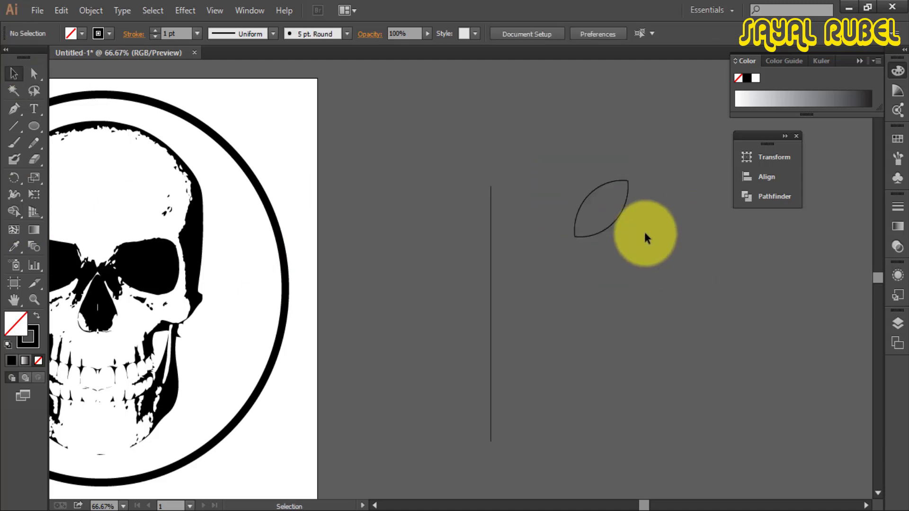
Copy the leaf to the upper end of the vertical line and scale the copy down.
{"action": "left_click_drag", "start_coordinate": [614, 233], "coordinate": [540, 211]}
{"action": "scroll", "coordinate": [549, 227], "scroll_direction": "up", "scroll_amount": 4}
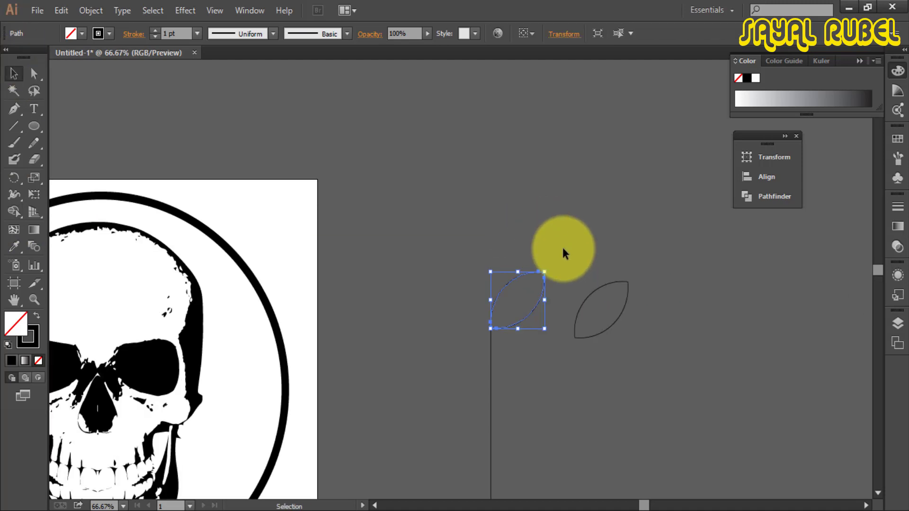
{"action": "left_click", "coordinate": [554, 265], "text": "ctrl"}
{"action": "left_click_drag", "start_coordinate": [553, 335], "coordinate": [247, 334]}
{"action": "left_click_drag", "start_coordinate": [209, 278], "coordinate": [240, 288]}
{"action": "left_click", "coordinate": [203, 315]}
Duplicate the small leaf repeatedly at equal spacing down the vertical line to form a column of leaves.
{"action": "left_click", "coordinate": [208, 278]}
{"action": "key", "text": "ctrl+d"}
{"action": "key", "text": "ctrl+d"}
{"action": "left_click_drag", "start_coordinate": [274, 374], "coordinate": [290, 258]}
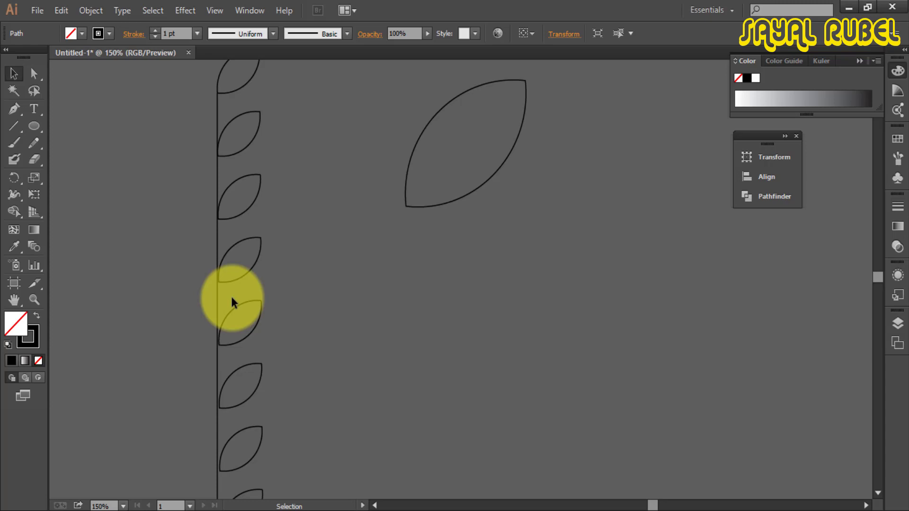
{"action": "scroll", "coordinate": [358, 210], "scroll_direction": "down", "scroll_amount": 5}
{"action": "scroll", "coordinate": [357, 209], "scroll_direction": "left", "scroll_amount": 2}
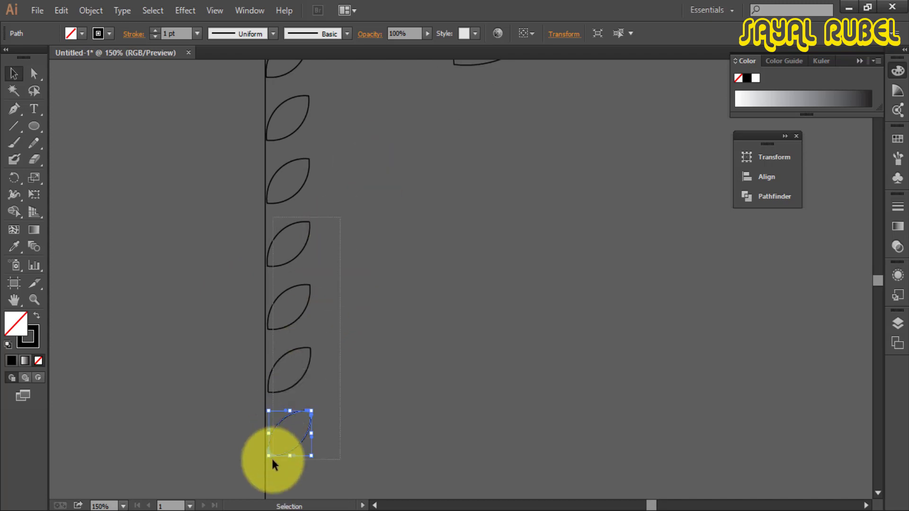
Nudge the four lowest leaves to the left so their bases touch the vertical line.
{"action": "left_click_drag", "start_coordinate": [272, 459], "coordinate": [272, 460]}
{"action": "key", "text": "Left"}
{"action": "key", "text": "Left"}
{"action": "key", "text": "Left"}
{"action": "left_click", "coordinate": [369, 333]}
Nudge the misplaced leaves higher up the column to the left until their bases meet the vertical line.
{"action": "key", "text": "space"}
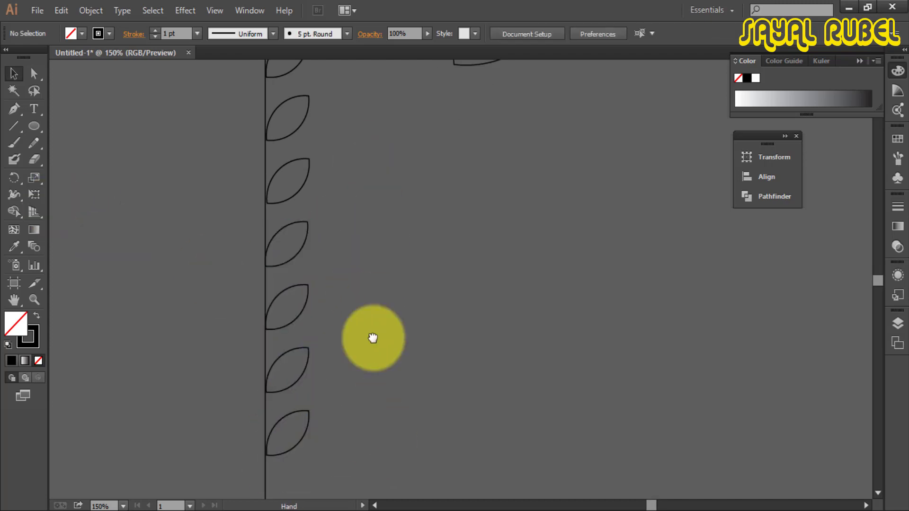
{"action": "left_click_drag", "start_coordinate": [373, 338], "coordinate": [371, 365]}
{"action": "left_click_drag", "start_coordinate": [291, 294], "coordinate": [289, 301]}
{"action": "key", "text": "Left"}
{"action": "key", "text": "Left"}
{"action": "key", "text": "Left"}
{"action": "left_click_drag", "start_coordinate": [339, 191], "coordinate": [300, 235]}
{"action": "key", "text": "Left"}
{"action": "key", "text": "Left"}
{"action": "left_click", "coordinate": [351, 224]}
{"action": "key", "text": "space"}
{"action": "left_click_drag", "start_coordinate": [314, 148], "coordinate": [318, 183]}
{"action": "left_click", "coordinate": [309, 183]}
{"action": "key", "text": "Left"}
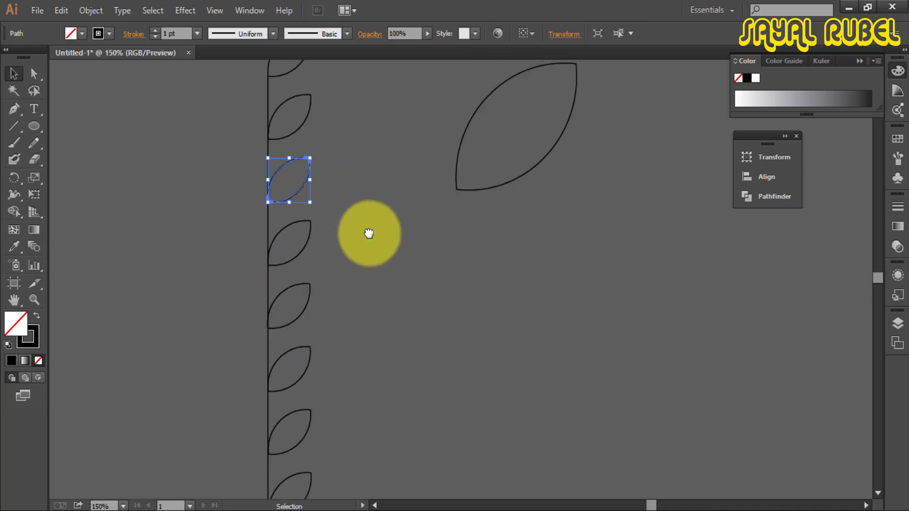
{"action": "left_click", "coordinate": [367, 233]}
{"action": "key", "text": "space"}
{"action": "left_click_drag", "start_coordinate": [369, 232], "coordinate": [409, 98]}
{"action": "key", "text": "space"}
{"action": "left_click_drag", "start_coordinate": [374, 294], "coordinate": [368, 320]}
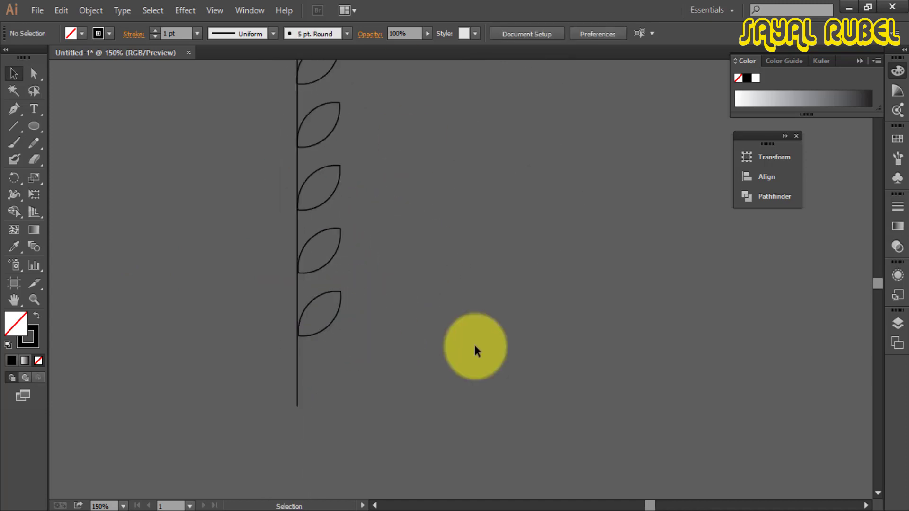
Align all leaves in the column to their shared left edge.
{"action": "key", "text": "ctrl+minus"}
{"action": "scroll", "coordinate": [405, 303], "scroll_direction": "up", "scroll_amount": 1}
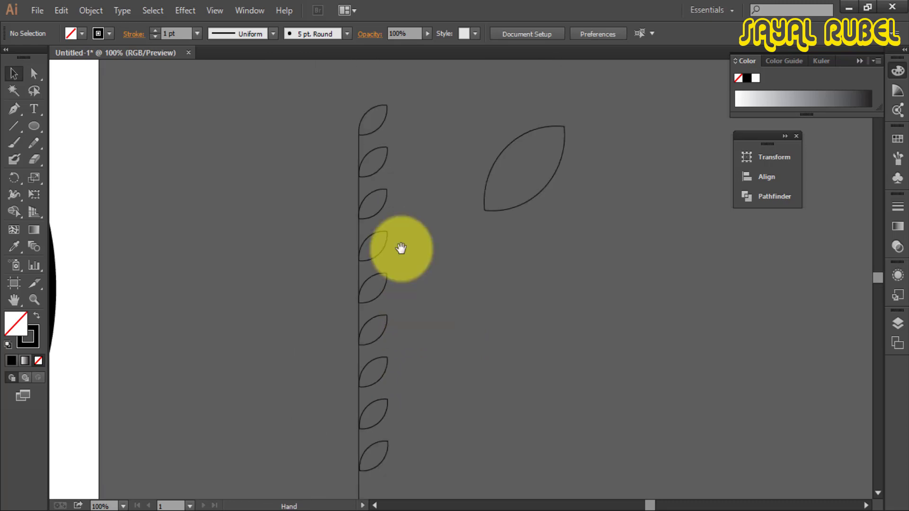
{"action": "left_click_drag", "start_coordinate": [371, 458], "coordinate": [374, 463]}
{"action": "left_click", "coordinate": [551, 34]}
{"action": "left_click", "coordinate": [417, 165]}
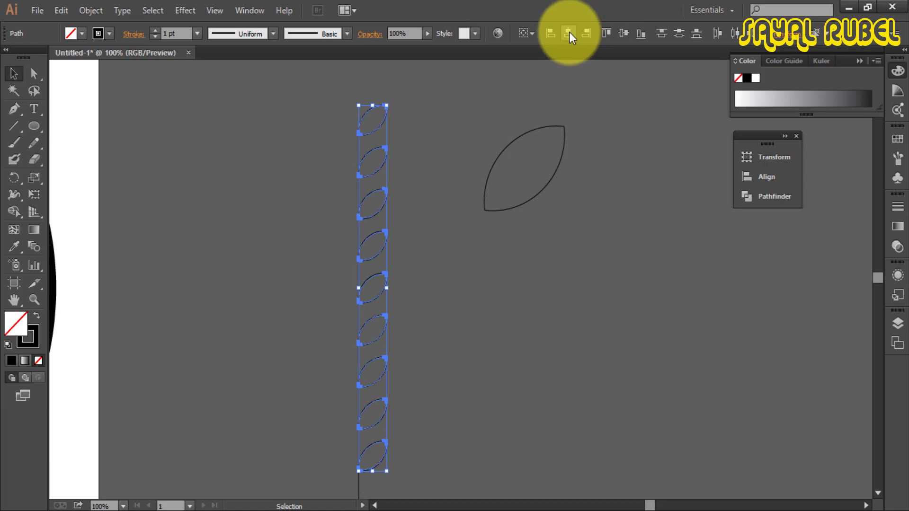
{"action": "left_click", "coordinate": [622, 37]}
{"action": "key", "text": "ctrl+z"}
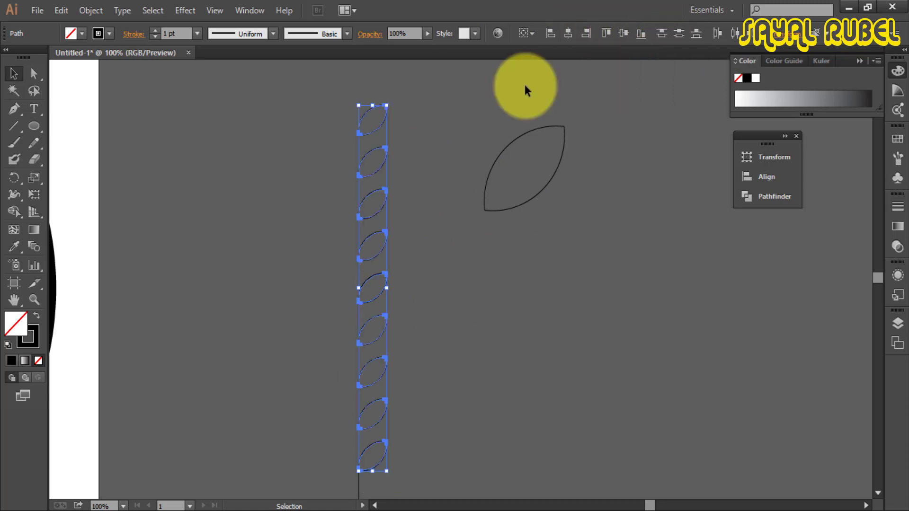
Create a mirrored copy of the leaf column with Reflect about the vertical axis.
{"action": "right_click", "coordinate": [369, 393]}
{"action": "mouse_move", "coordinate": [444, 373]}
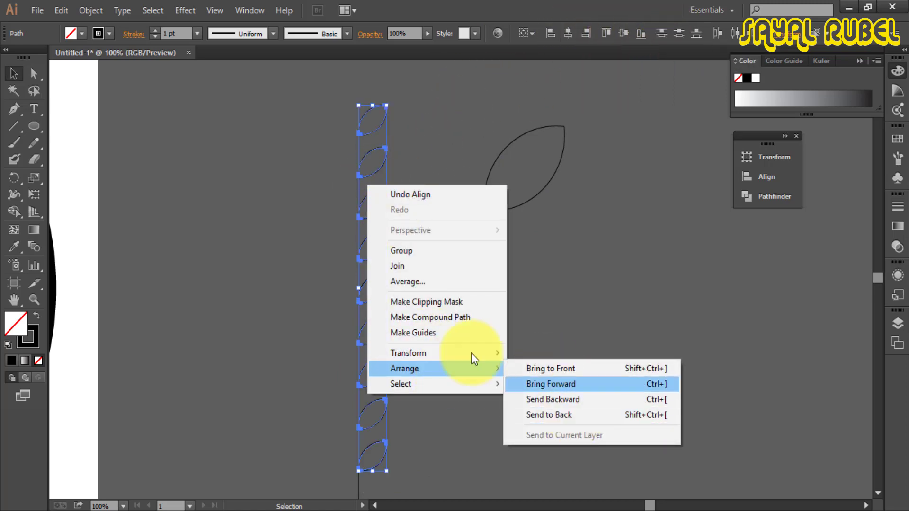
{"action": "mouse_move", "coordinate": [471, 353]}
{"action": "left_click", "coordinate": [541, 403]}
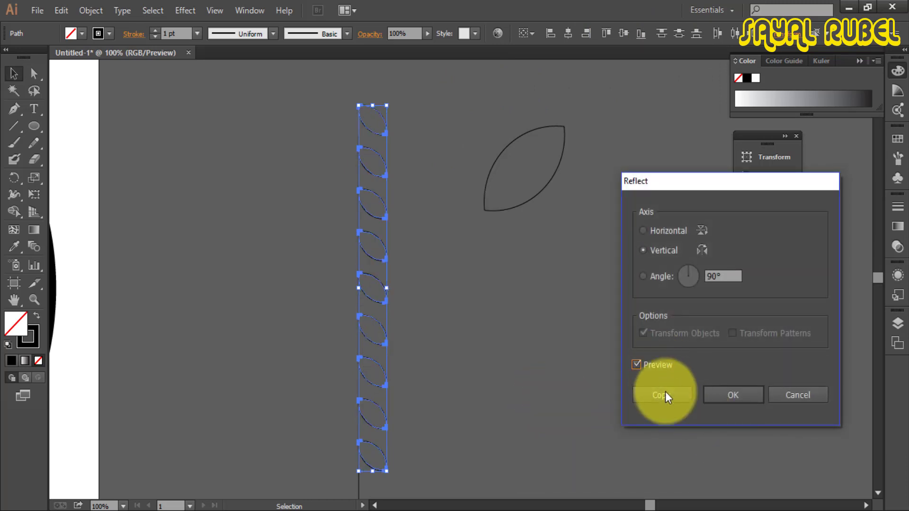
{"action": "left_click", "coordinate": [666, 396]}
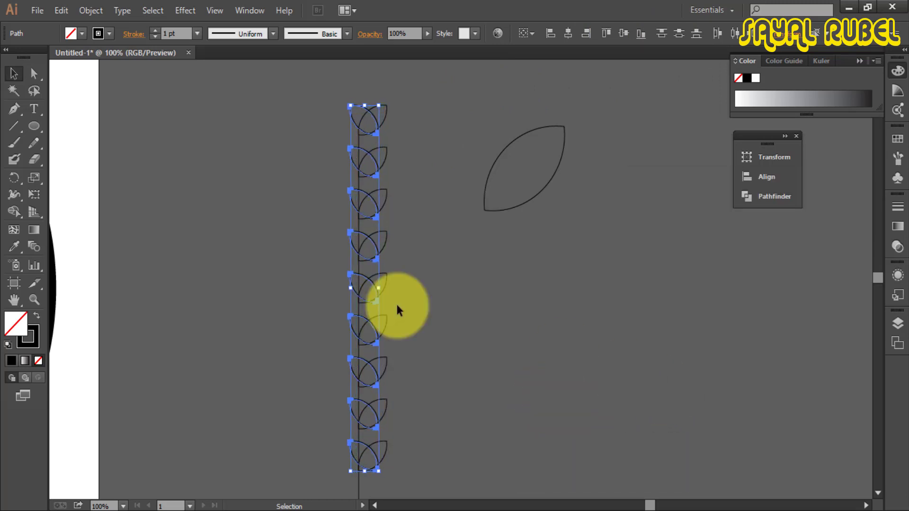
Nudge the mirrored leaves left until their bases meet the vertical line opposite the original leaves.
{"action": "key", "text": "ctrl+equal"}
{"action": "key", "text": "ctrl+equal"}
{"action": "key", "text": "ctrl+equal"}
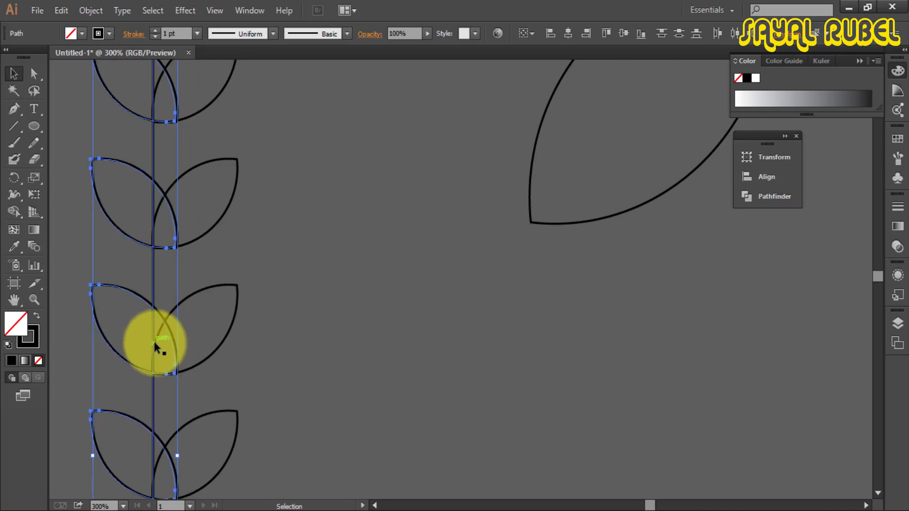
{"action": "key", "text": "Left"}
{"action": "key", "text": "Left"}
{"action": "key", "text": "Left"}
{"action": "key", "text": "Left"}
{"action": "key", "text": "Left"}
{"action": "key", "text": "Left"}
{"action": "key", "text": "Left"}
{"action": "key", "text": "Left"}
{"action": "key", "text": "Left"}
{"action": "key", "text": "Left"}
{"action": "key", "text": "Left"}
{"action": "key", "text": "Left"}
{"action": "key", "text": "Left"}
{"action": "key", "text": "Left"}
{"action": "key", "text": "Left"}
{"action": "key", "text": "Left"}
{"action": "key", "text": "Left"}
{"action": "key", "text": "Left"}
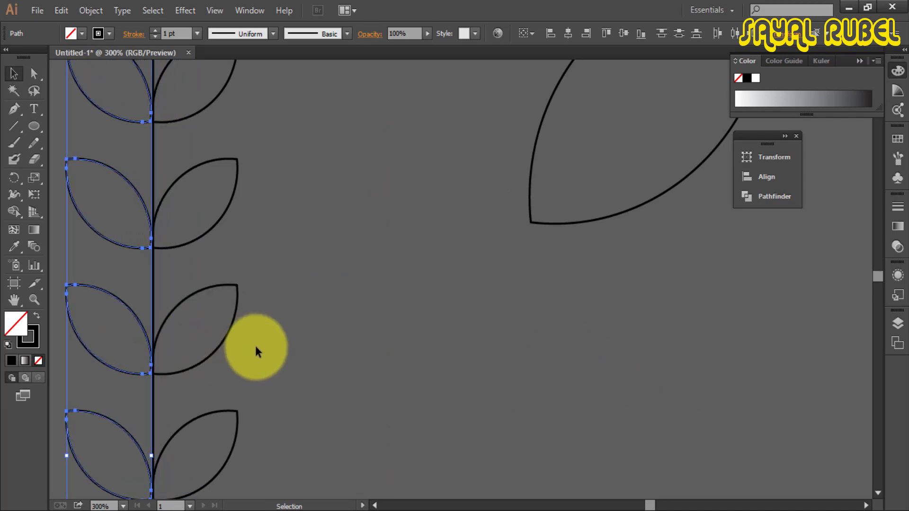
{"action": "left_click", "coordinate": [264, 349]}
{"action": "left_click_drag", "start_coordinate": [264, 349], "coordinate": [340, 260]}
{"action": "key", "text": "ctrl+minus"}
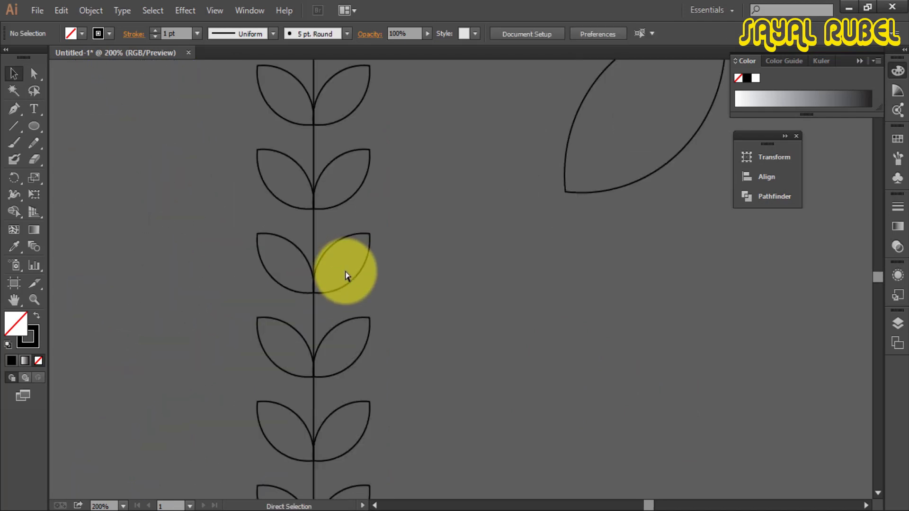
{"action": "key", "text": "ctrl+minus"}
{"action": "key", "text": "ctrl+minus"}
{"action": "key", "text": "ctrl+minus"}
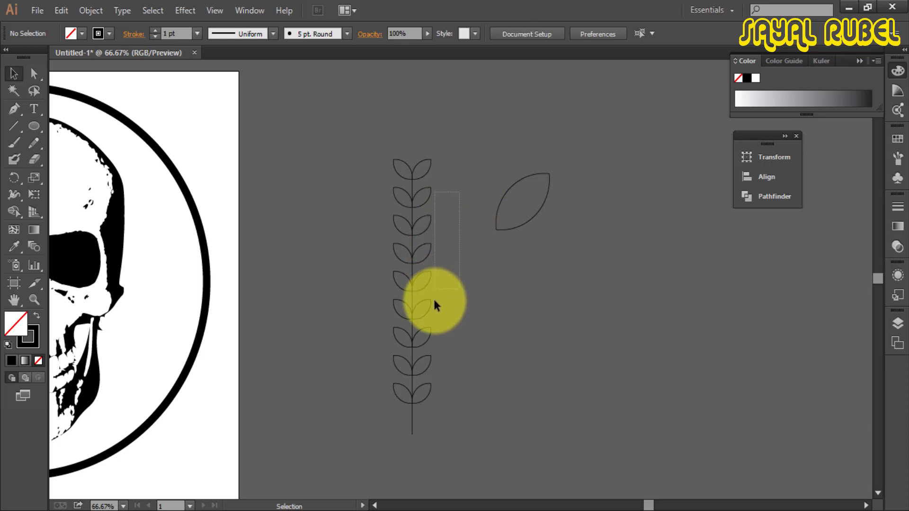
{"action": "left_click_drag", "start_coordinate": [435, 301], "coordinate": [443, 322]}
{"action": "left_click_drag", "start_coordinate": [446, 319], "coordinate": [448, 312]}
{"action": "left_click_drag", "start_coordinate": [480, 362], "coordinate": [486, 325]}
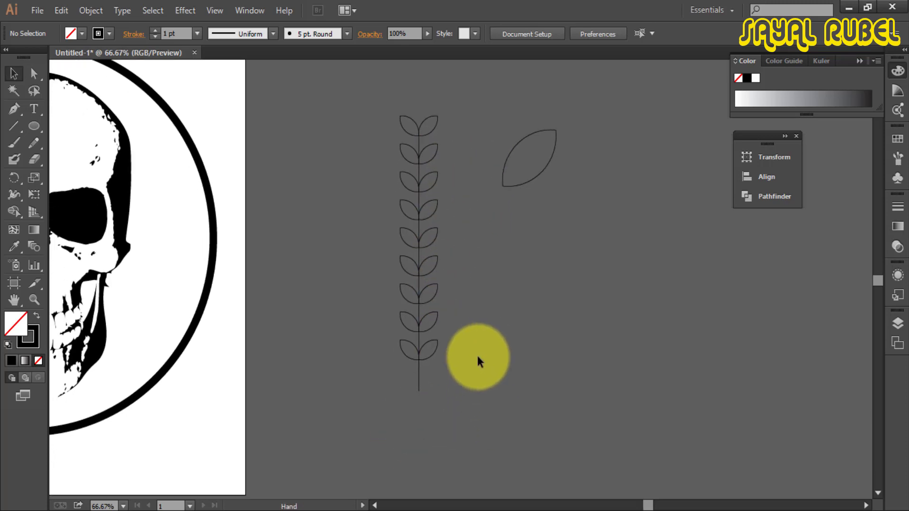
{"action": "left_click", "coordinate": [417, 300]}
{"action": "right_click", "coordinate": [414, 325]}
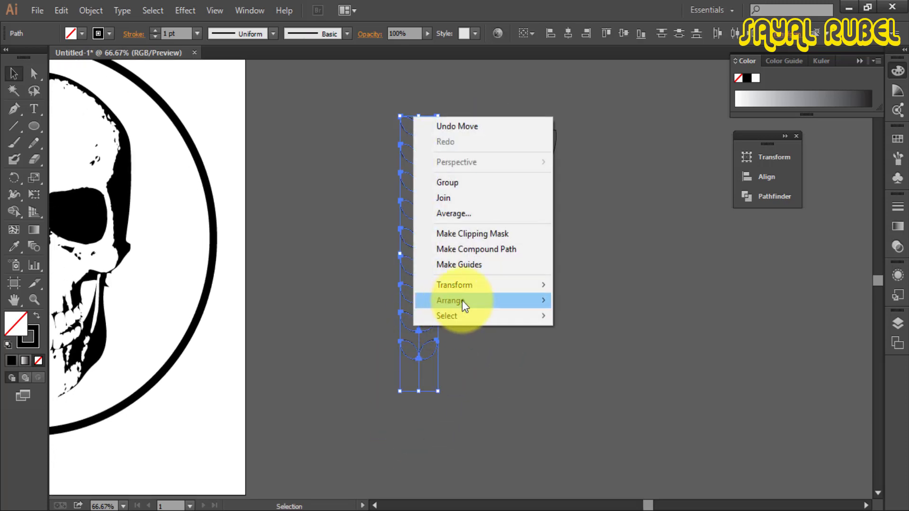
{"action": "left_click", "coordinate": [453, 364]}
{"action": "left_click", "coordinate": [425, 353]}
{"action": "key", "text": "ctrl+plus"}
{"action": "key", "text": "ctrl+plus"}
{"action": "key", "text": "ctrl+plus"}
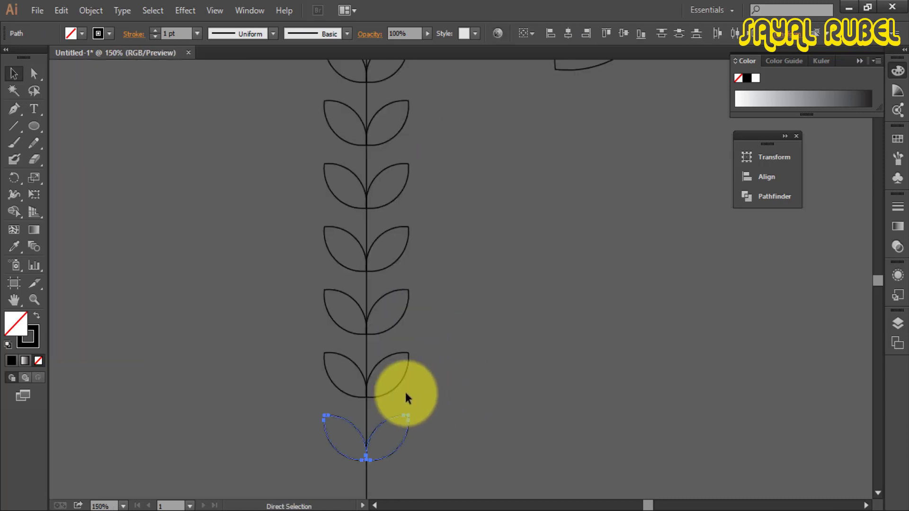
{"action": "left_click", "coordinate": [385, 372], "text": "shift"}
{"action": "key", "text": "ctrl+z"}
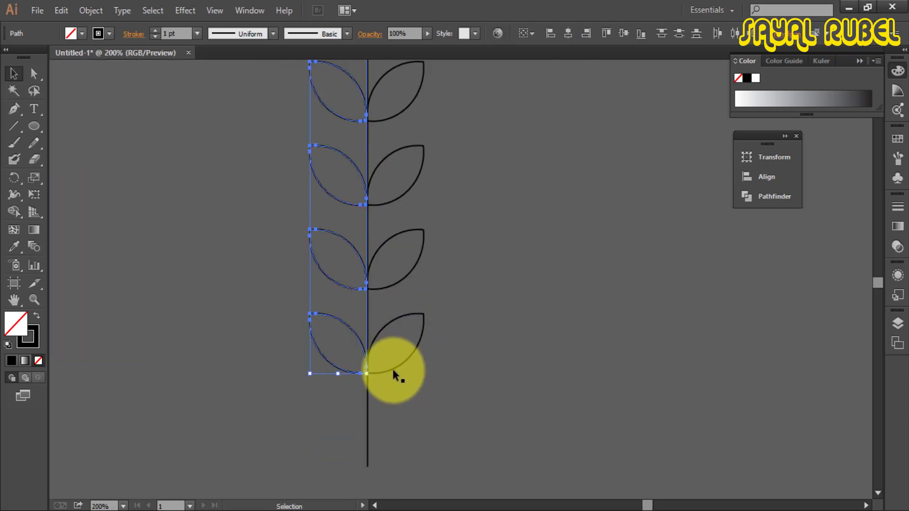
{"action": "left_click", "coordinate": [439, 369]}
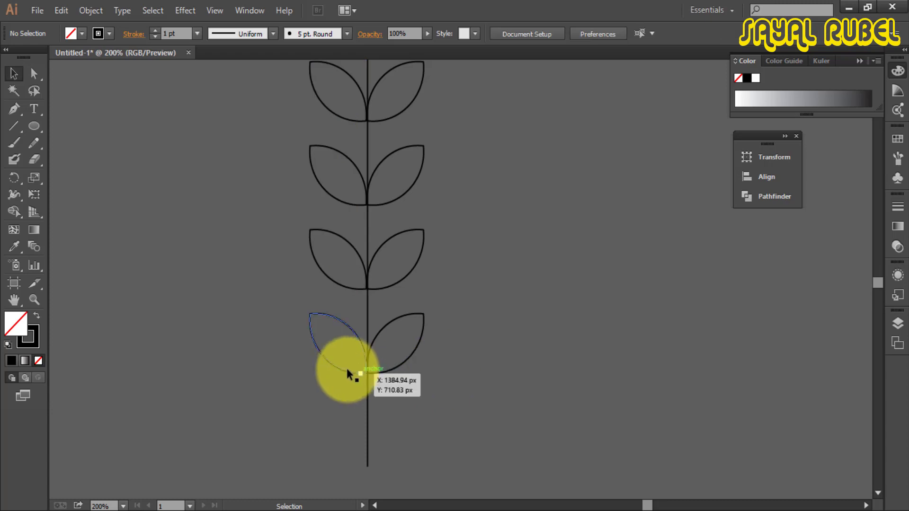
{"action": "scroll", "coordinate": [334, 350], "scroll_direction": "down", "scroll_amount": 1}
{"action": "key", "text": "ctrl+minus"}
{"action": "key", "text": "ctrl+minus"}
{"action": "key", "text": "ctrl+minus"}
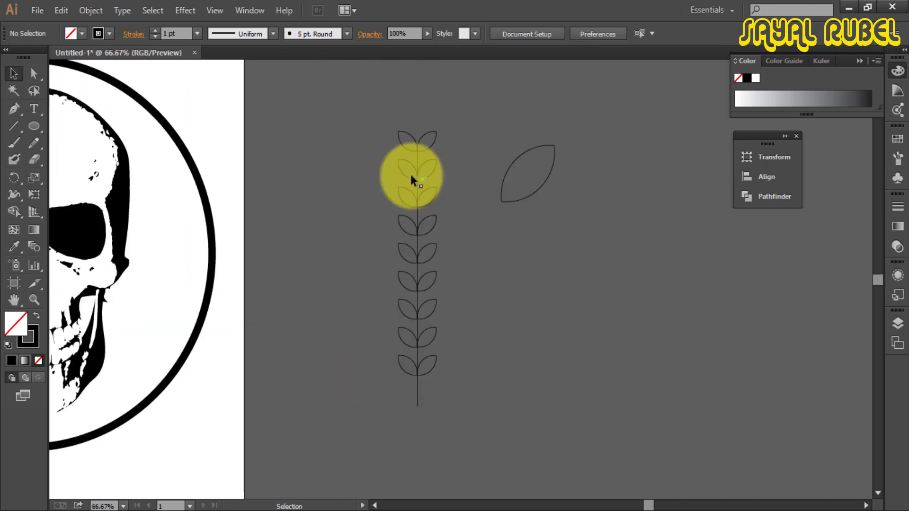
{"action": "key", "text": "ctrl+z"}
{"action": "left_click", "coordinate": [424, 410]}
{"action": "key", "text": "ctrl+plus"}
{"action": "key", "text": "ctrl+plus"}
{"action": "key", "text": "ctrl+plus"}
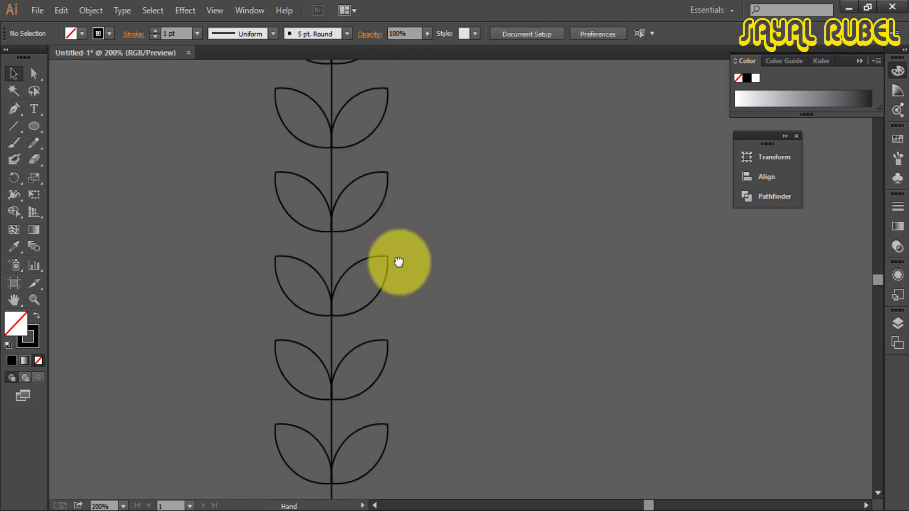
Copy a pair of opposite leaves and place the copy just below the lowest pair on the stem.
{"action": "left_click", "coordinate": [367, 365]}
{"action": "left_click", "coordinate": [306, 367], "text": "shift"}
{"action": "scroll", "coordinate": [393, 385], "scroll_direction": "down", "scroll_amount": 5}
{"action": "left_click_drag", "start_coordinate": [369, 330], "coordinate": [345, 477]}
{"action": "left_click", "coordinate": [372, 417]}
{"action": "left_click", "coordinate": [343, 397]}
{"action": "left_click", "coordinate": [451, 433]}
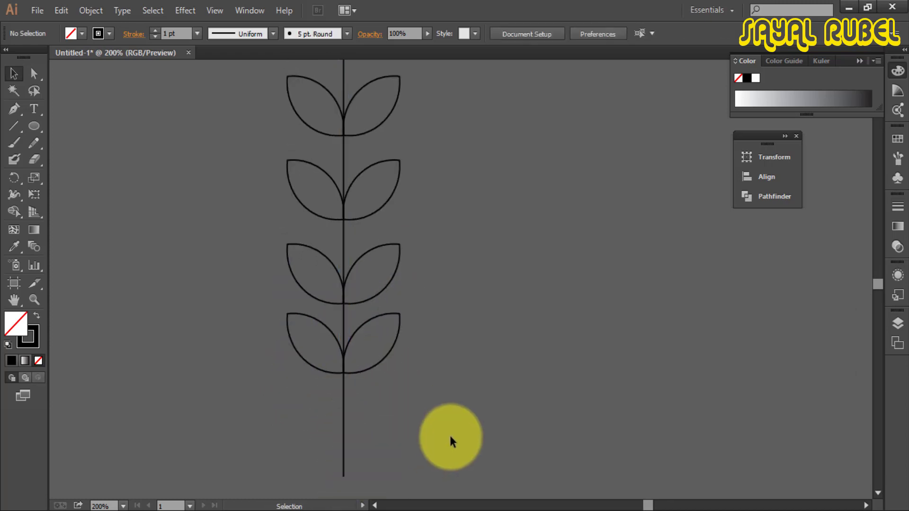
Move the new lowest leaf pair slightly down the stem to match the spacing of the other pairs.
{"action": "key", "text": "ctrl+minus"}
{"action": "key", "text": "ctrl+minus"}
{"action": "key", "text": "ctrl+minus"}
{"action": "key", "text": "ctrl+minus"}
{"action": "key", "text": "ctrl+minus"}
{"action": "left_click", "coordinate": [446, 314]}
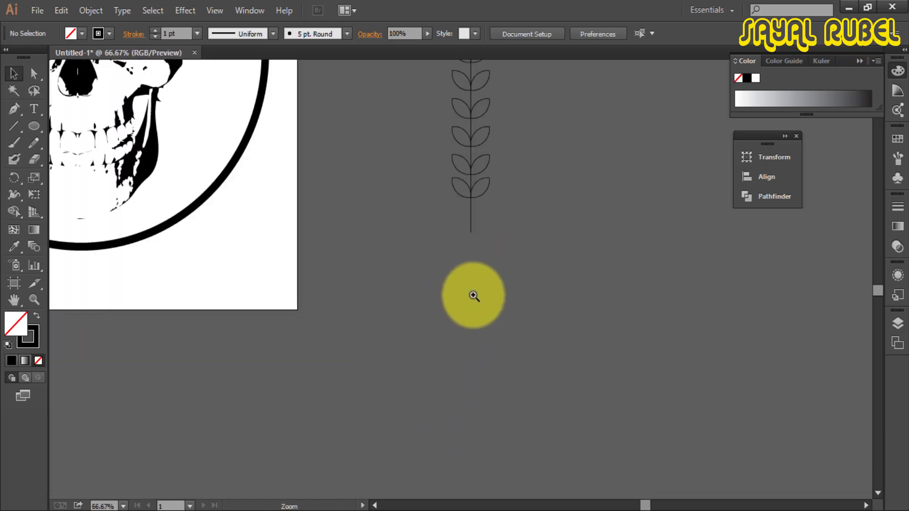
{"action": "left_click", "coordinate": [473, 299]}
{"action": "left_click", "coordinate": [368, 262]}
{"action": "left_click", "coordinate": [392, 265], "text": "shift"}
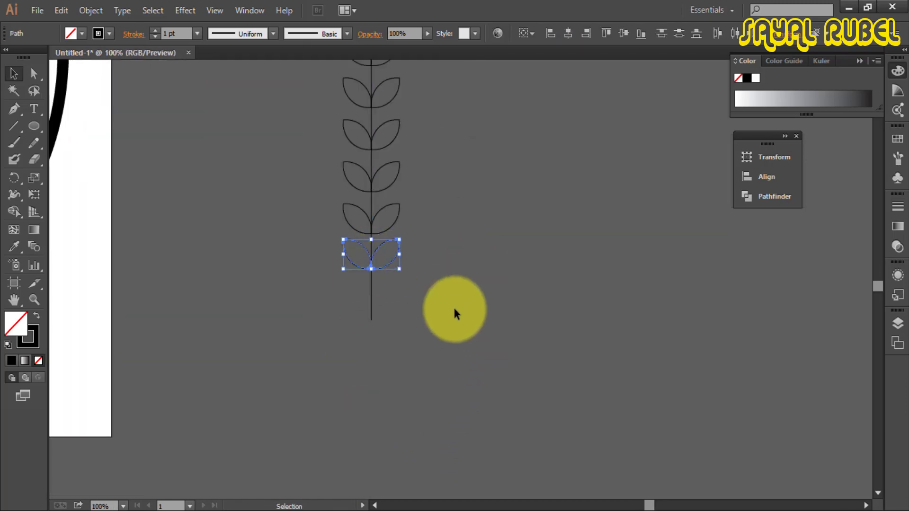
{"action": "left_click", "coordinate": [454, 307]}
Group the stem and all its leaves into one branch and move it lower and closer to the artboard.
{"action": "key", "text": "ctrl+minus"}
{"action": "key", "text": "ctrl+minus"}
{"action": "key", "text": "ctrl+minus"}
{"action": "key", "text": "ctrl+minus"}
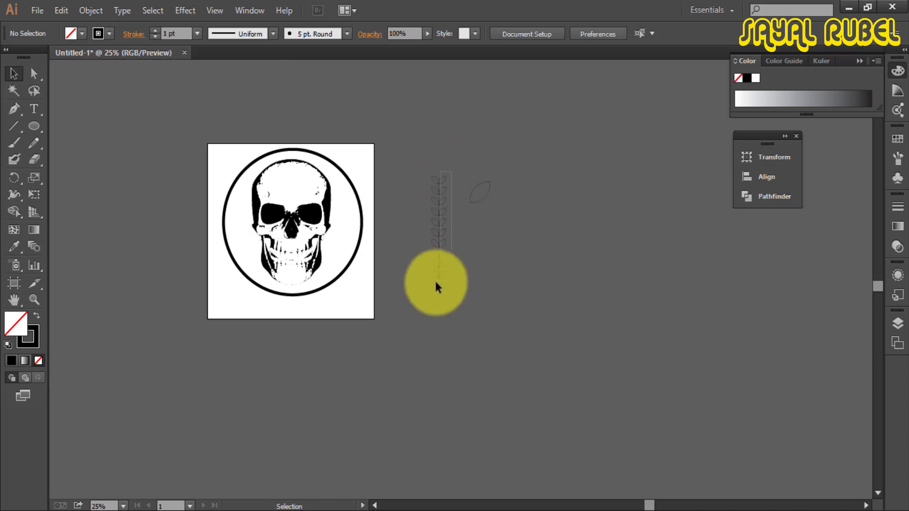
{"action": "right_click", "coordinate": [436, 271]}
{"action": "left_click", "coordinate": [495, 341]}
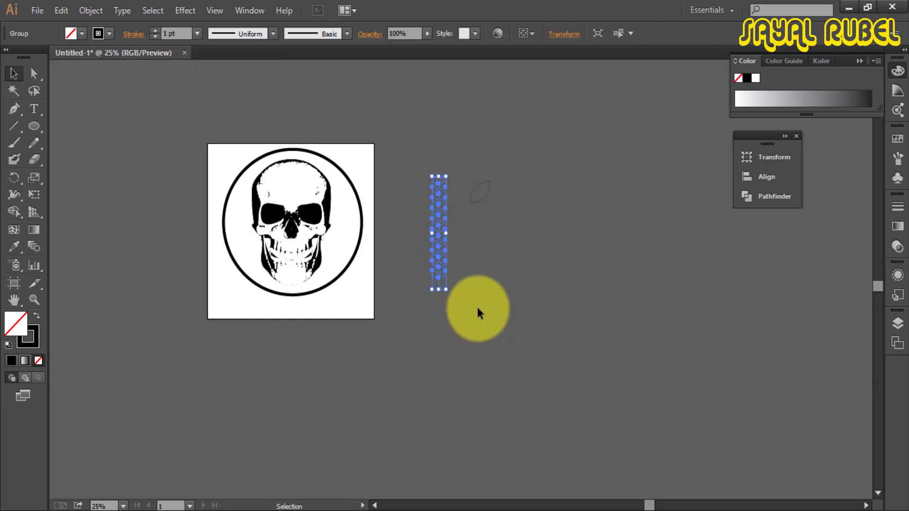
{"action": "right_click", "coordinate": [472, 276]}
{"action": "left_click_drag", "start_coordinate": [440, 227], "coordinate": [626, 312]}
{"action": "key", "text": "ctrl+plus"}
{"action": "key", "text": "ctrl+plus"}
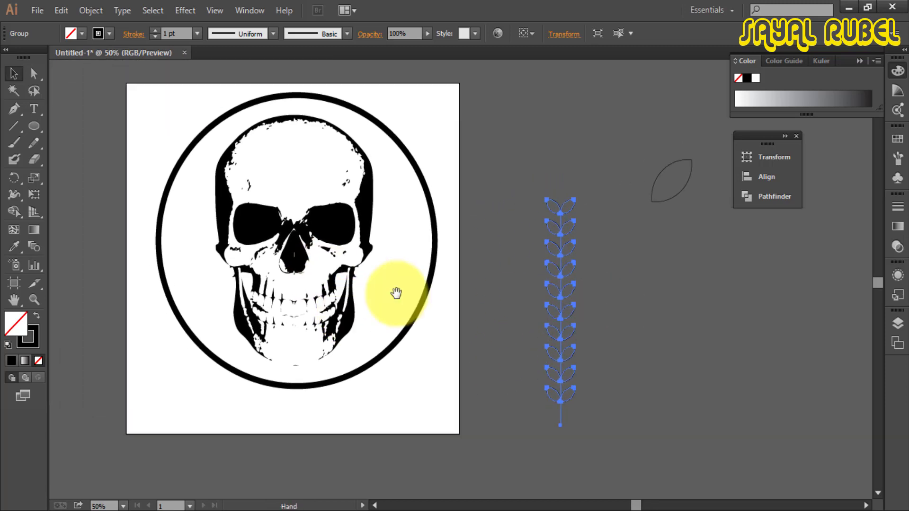
Duplicate the ring around the skull and scale the copy down concentrically to form a smaller inner ring.
{"action": "left_click", "coordinate": [421, 324]}
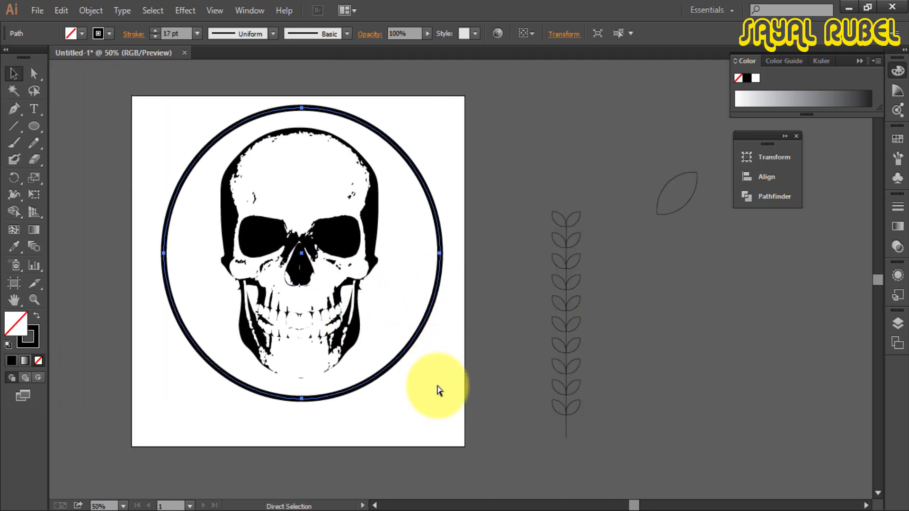
{"action": "left_click_drag", "start_coordinate": [439, 398], "coordinate": [418, 373]}
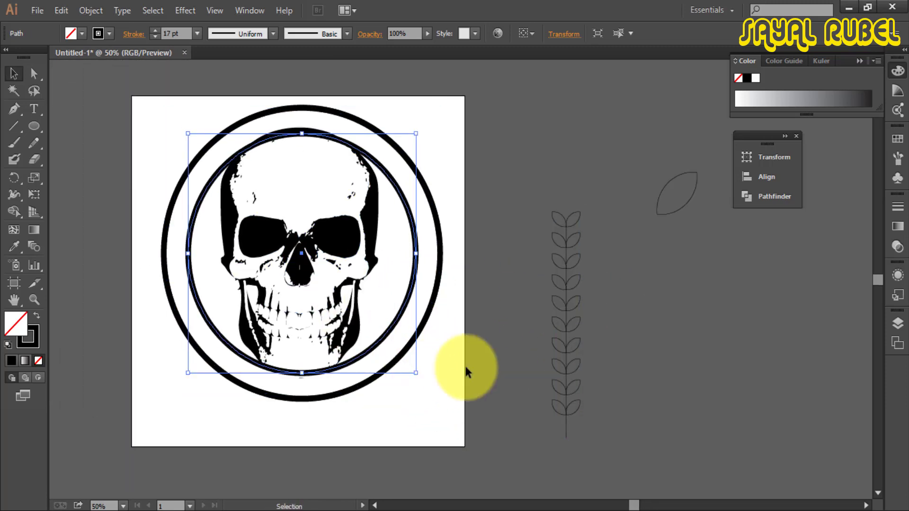
{"action": "left_click", "coordinate": [465, 363]}
Set the white stroke of the skull's outline shape to 8 pt.
{"action": "left_click", "coordinate": [385, 271]}
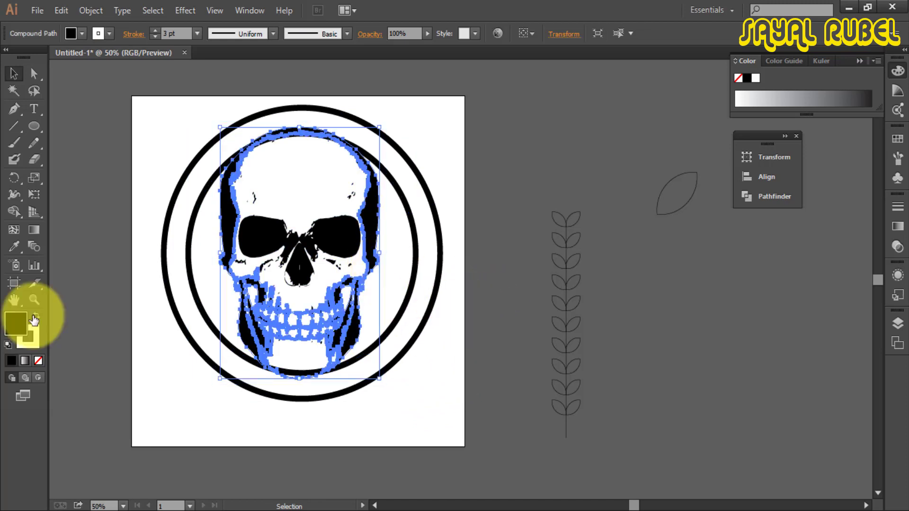
{"action": "left_click", "coordinate": [36, 333]}
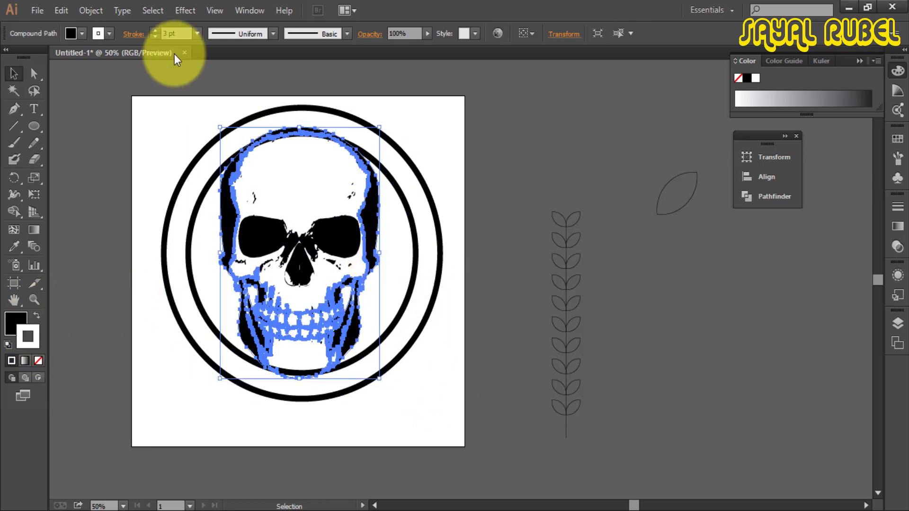
{"action": "type", "text": "8"}
{"action": "key", "text": "Return"}
{"action": "left_click", "coordinate": [115, 168]}
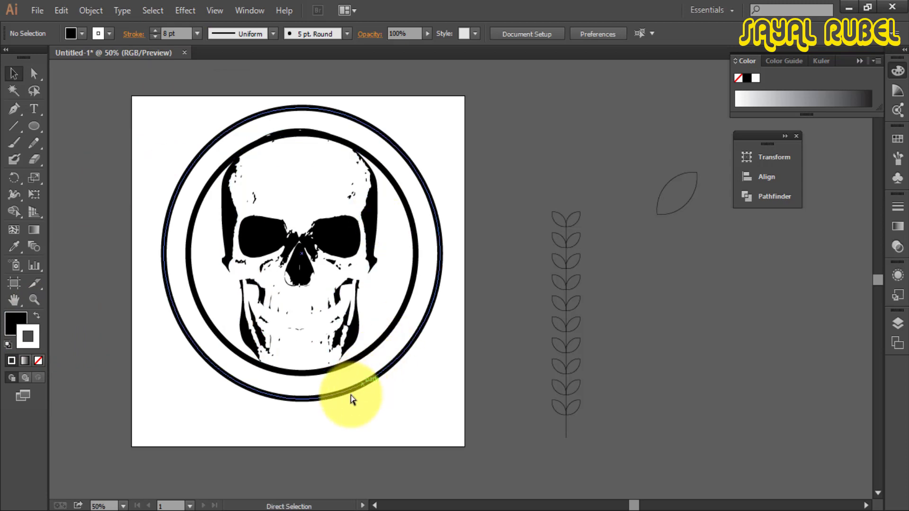
Send the inner ring backward and bring the skull's outline shape to the front so it overlaps the ring.
{"action": "key", "text": "ctrl+plus"}
{"action": "key", "text": "space"}
{"action": "left_click_drag", "start_coordinate": [331, 270], "coordinate": [389, 175]}
{"action": "left_click", "coordinate": [350, 324]}
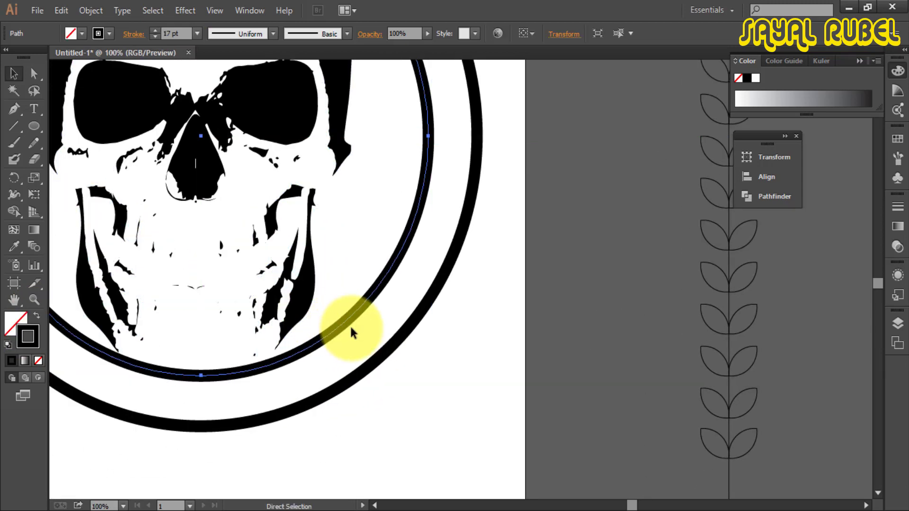
{"action": "left_click", "coordinate": [308, 354]}
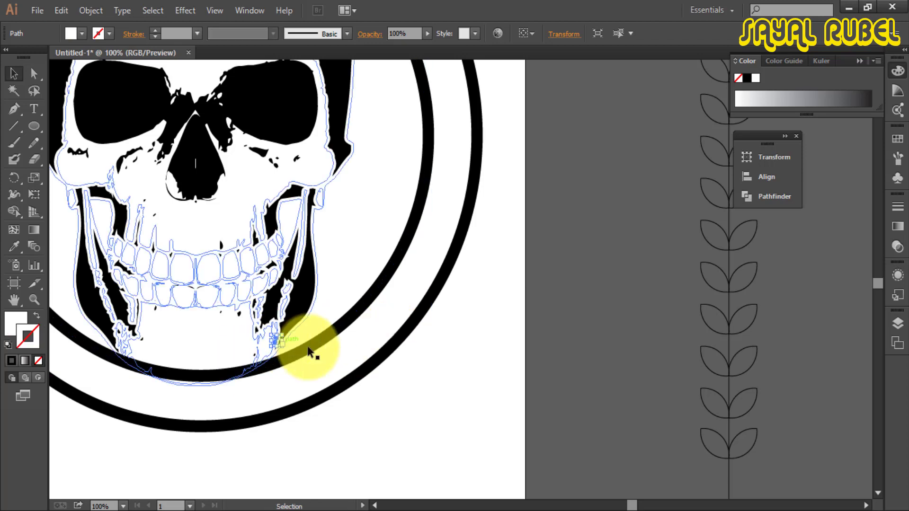
{"action": "right_click", "coordinate": [308, 314]}
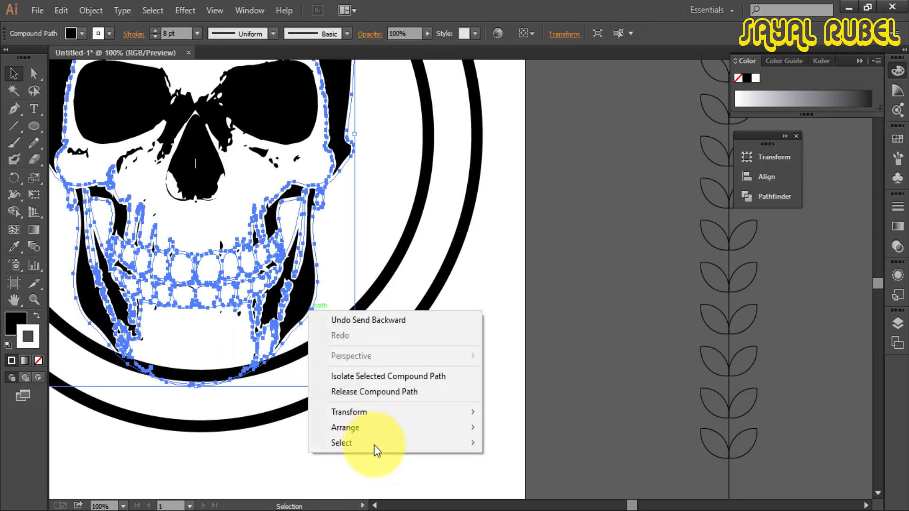
{"action": "mouse_move", "coordinate": [351, 427]}
{"action": "left_click", "coordinate": [526, 427]}
{"action": "left_click", "coordinate": [544, 402]}
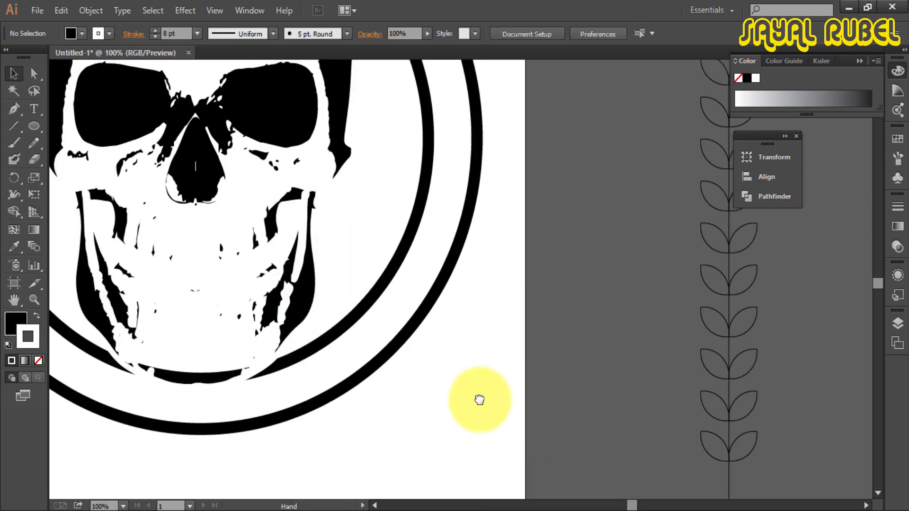
Move the branch from beside the artboard onto the outer ring's right edge.
{"action": "key", "text": "ctrl+minus"}
{"action": "key", "text": "ctrl+minus"}
{"action": "key", "text": "ctrl+minus"}
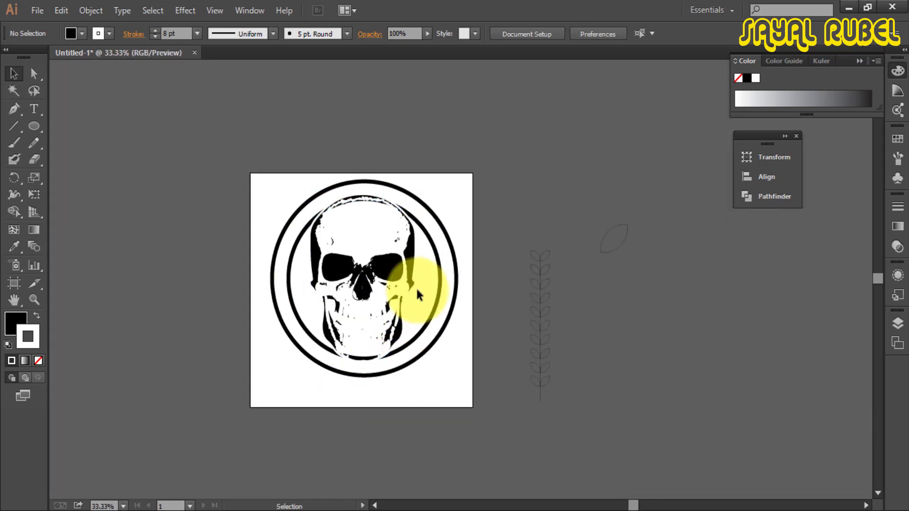
{"action": "left_click_drag", "start_coordinate": [541, 335], "coordinate": [456, 296]}
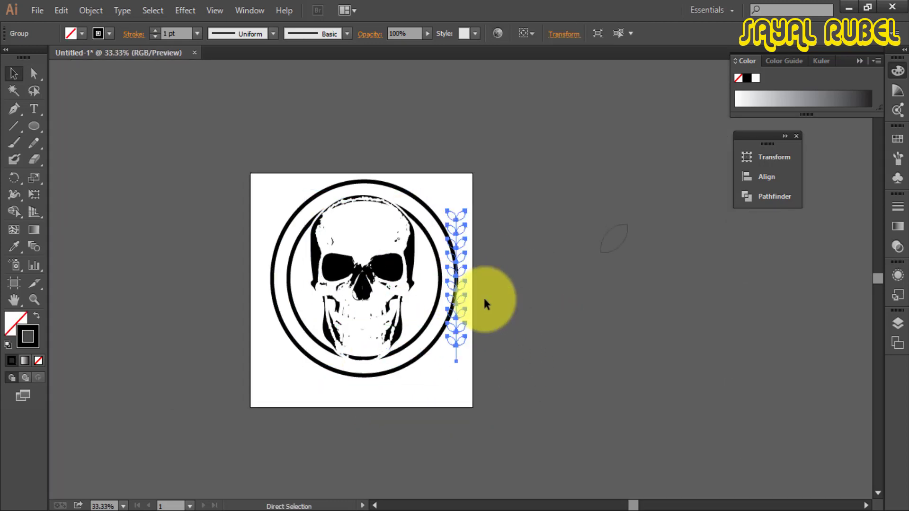
Set the stroke weight of the skull's outline shape to 4 pt.
{"action": "key", "text": "ctrl+plus"}
{"action": "key", "text": "ctrl+plus"}
{"action": "key", "text": "ctrl+plus"}
{"action": "left_click", "coordinate": [416, 374]}
{"action": "scroll", "coordinate": [440, 398], "scroll_direction": "down", "scroll_amount": 2}
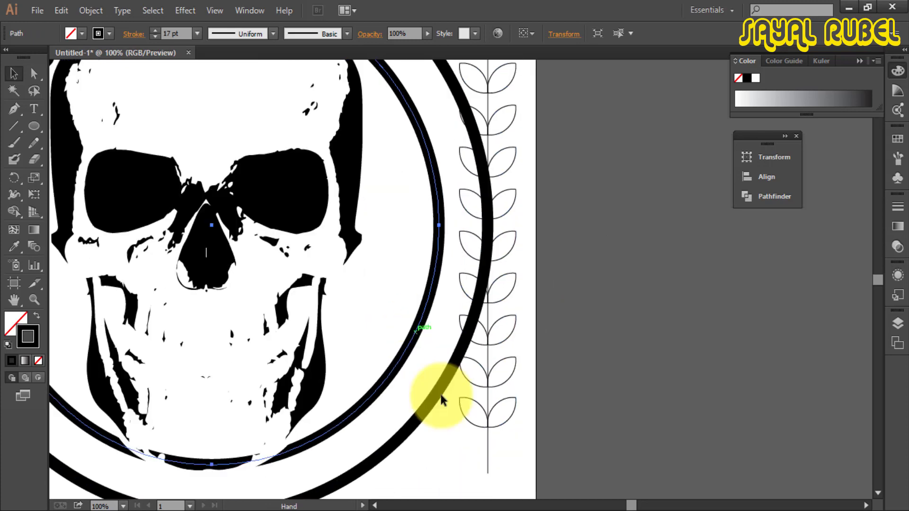
{"action": "left_click_drag", "start_coordinate": [439, 464], "coordinate": [452, 383]}
{"action": "left_click", "coordinate": [439, 453]}
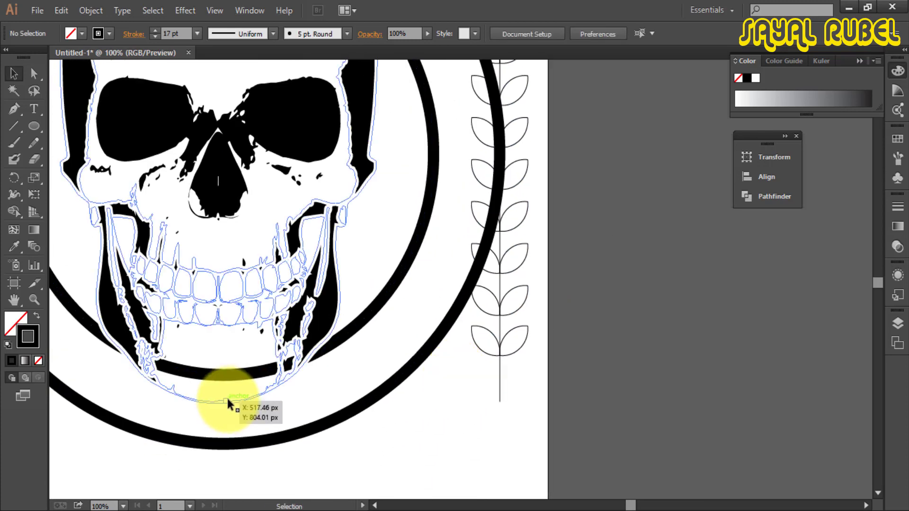
{"action": "left_click", "coordinate": [226, 398]}
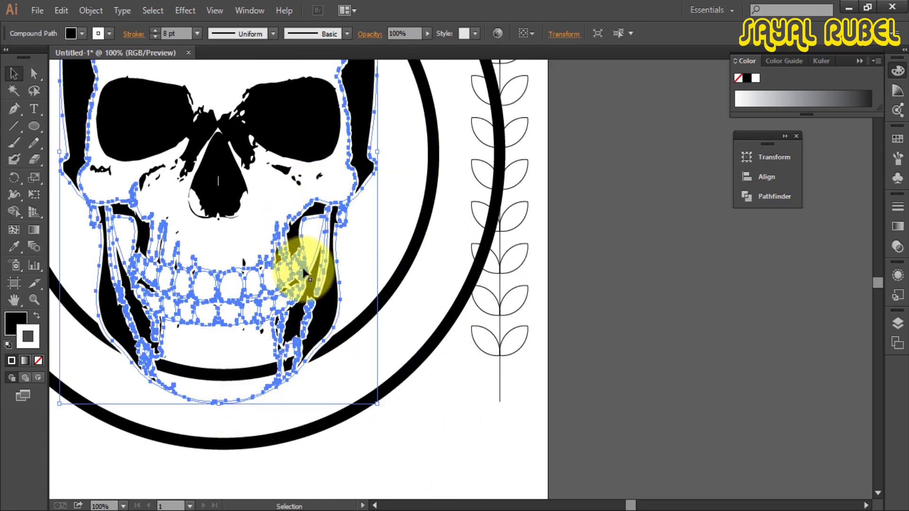
{"action": "scroll", "coordinate": [186, 34], "scroll_direction": "down", "scroll_amount": 2}
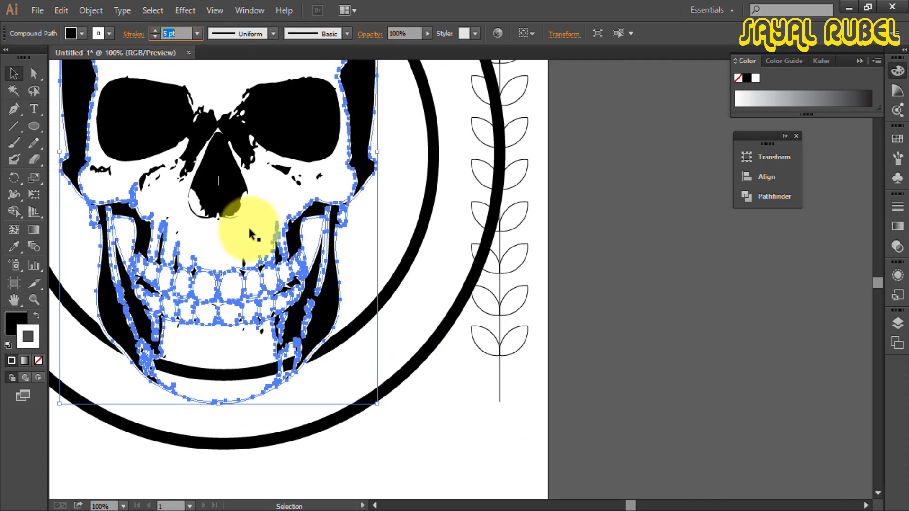
{"action": "left_click", "coordinate": [399, 413]}
{"action": "left_click", "coordinate": [315, 351]}
{"action": "scroll", "coordinate": [180, 33], "scroll_direction": "down", "scroll_amount": 1}
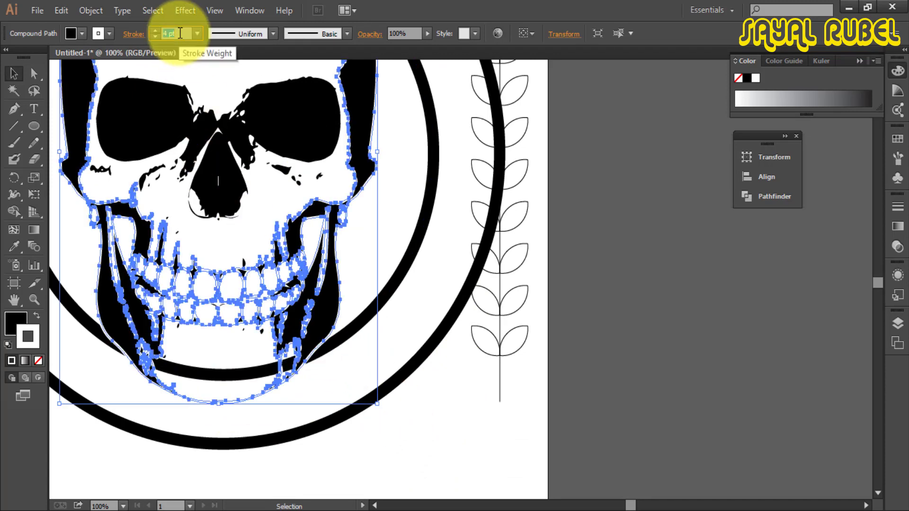
{"action": "left_click", "coordinate": [88, 311]}
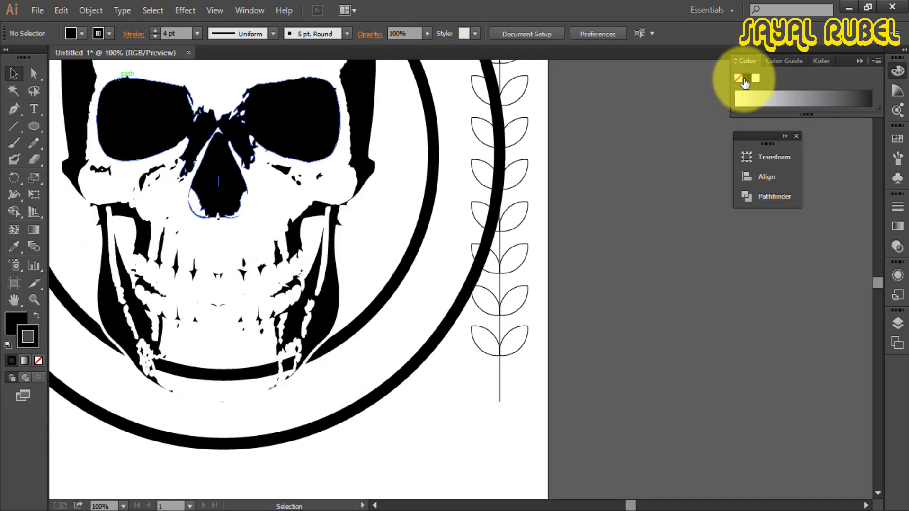
Change the stroke colour of the skull's outline shape from white to black and deselect it.
{"action": "left_click", "coordinate": [340, 321]}
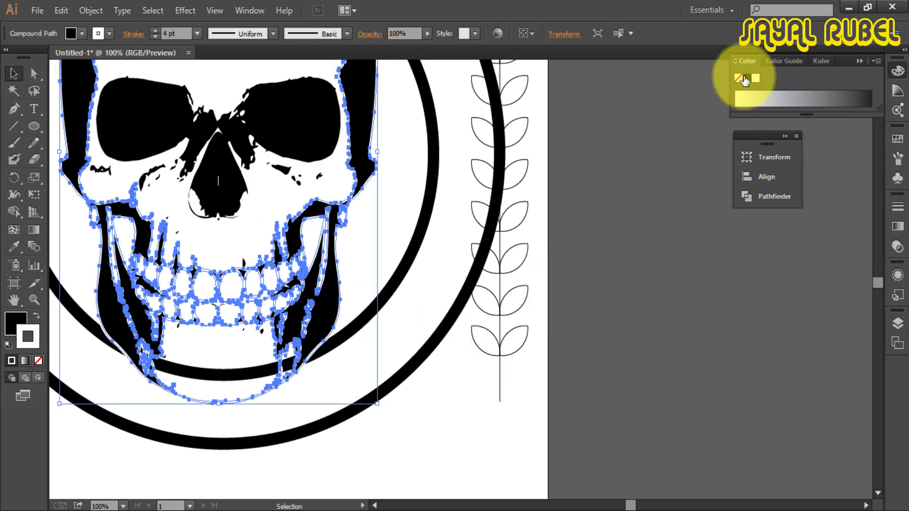
{"action": "left_click", "coordinate": [626, 245]}
{"action": "scroll", "coordinate": [611, 256], "scroll_direction": "up", "scroll_amount": 4}
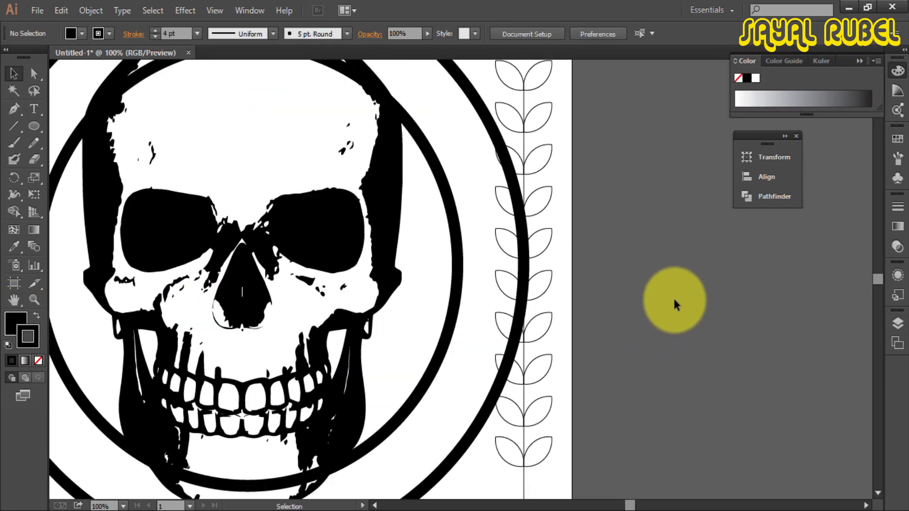
{"action": "left_click_drag", "start_coordinate": [674, 299], "coordinate": [679, 315]}
{"action": "key", "text": "ctrl+minus"}
{"action": "key", "text": "ctrl+minus"}
{"action": "key", "text": "ctrl+plus"}
{"action": "key", "text": "ctrl+z"}
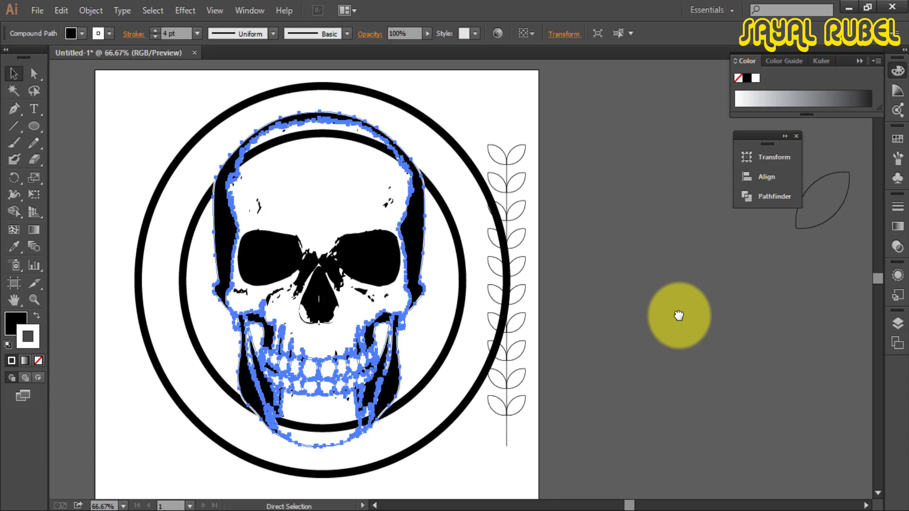
{"action": "left_click", "coordinate": [616, 213]}
{"action": "key", "text": "ctrl+minus"}
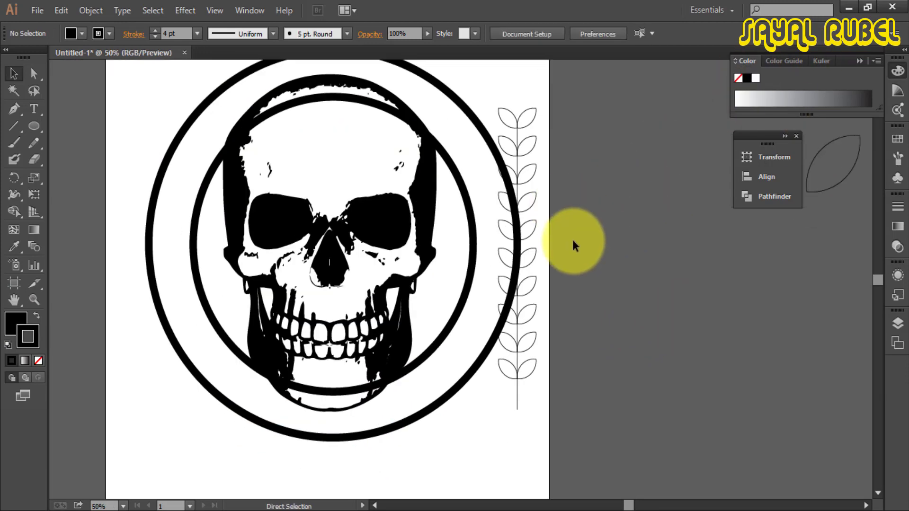
Set the stroke weight of the leafy branch to 4 pt.
{"action": "left_click", "coordinate": [505, 247]}
{"action": "left_click", "coordinate": [177, 34]}
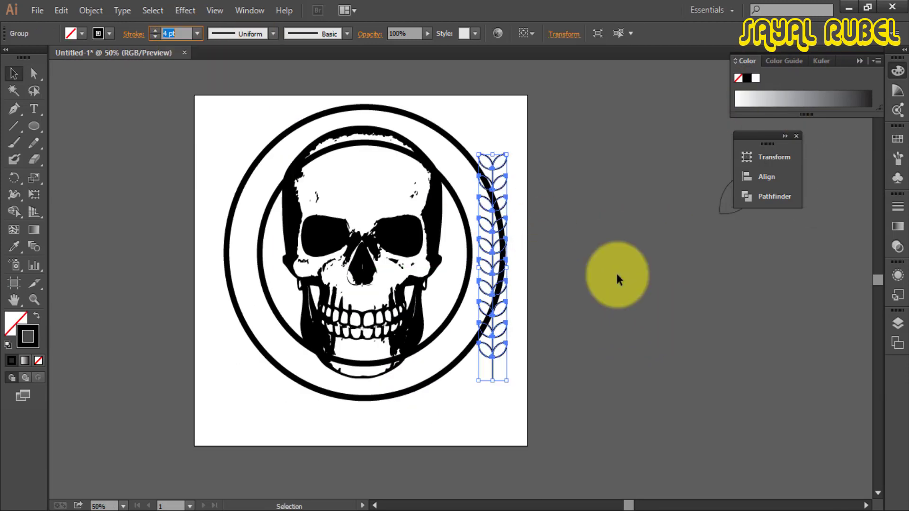
{"action": "left_click", "coordinate": [497, 244]}
{"action": "left_click", "coordinate": [185, 10]}
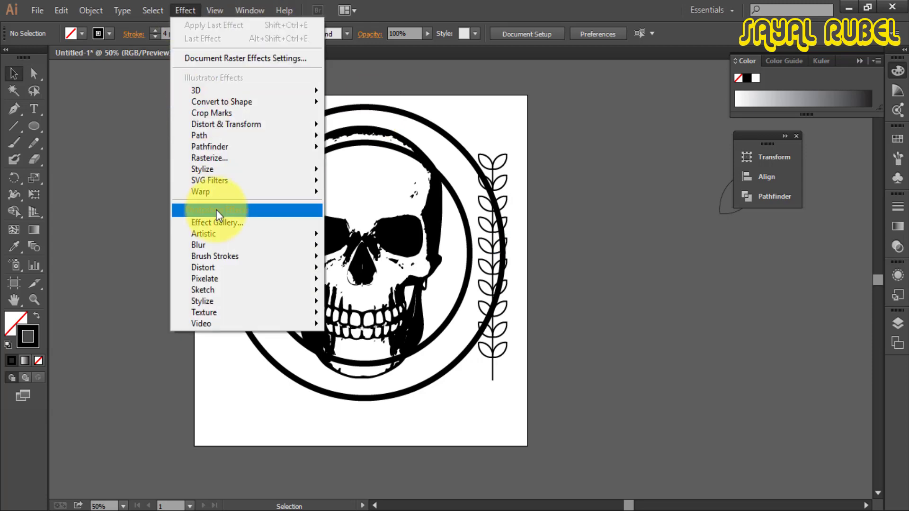
{"action": "mouse_move", "coordinate": [303, 191]}
{"action": "left_click", "coordinate": [379, 195]}
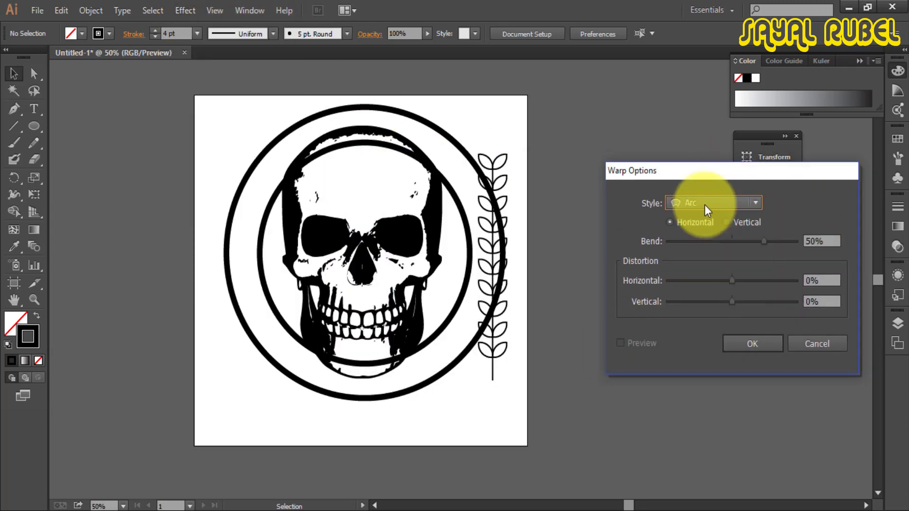
{"action": "left_click", "coordinate": [736, 226]}
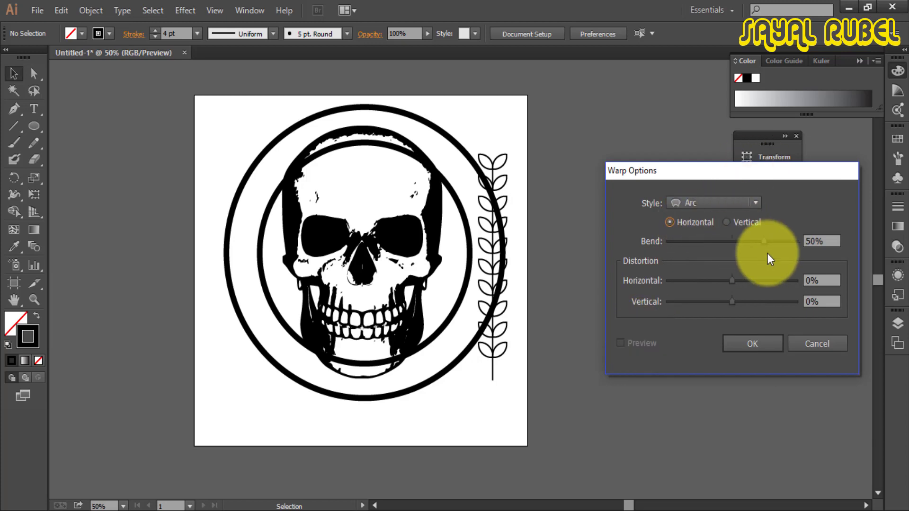
{"action": "left_click", "coordinate": [805, 343]}
{"action": "left_click", "coordinate": [492, 313]}
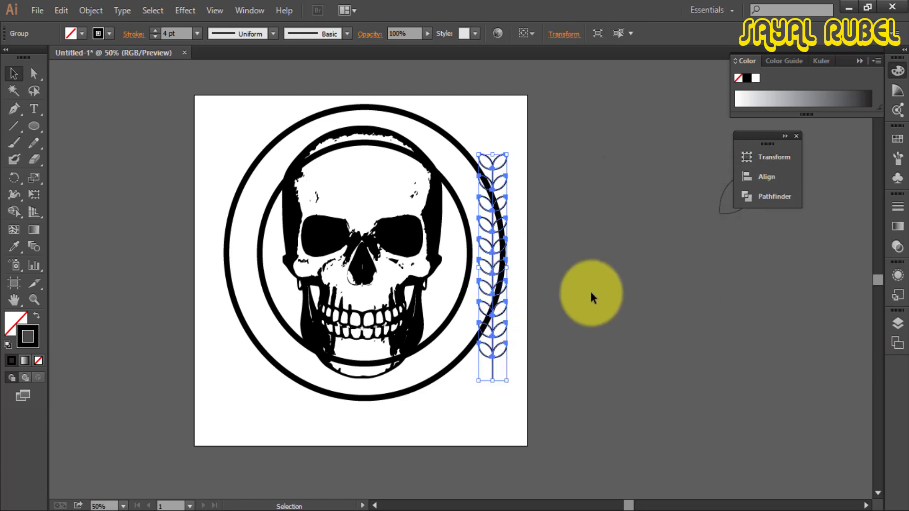
{"action": "left_click", "coordinate": [184, 10]}
{"action": "mouse_move", "coordinate": [268, 189]}
{"action": "left_click", "coordinate": [381, 193]}
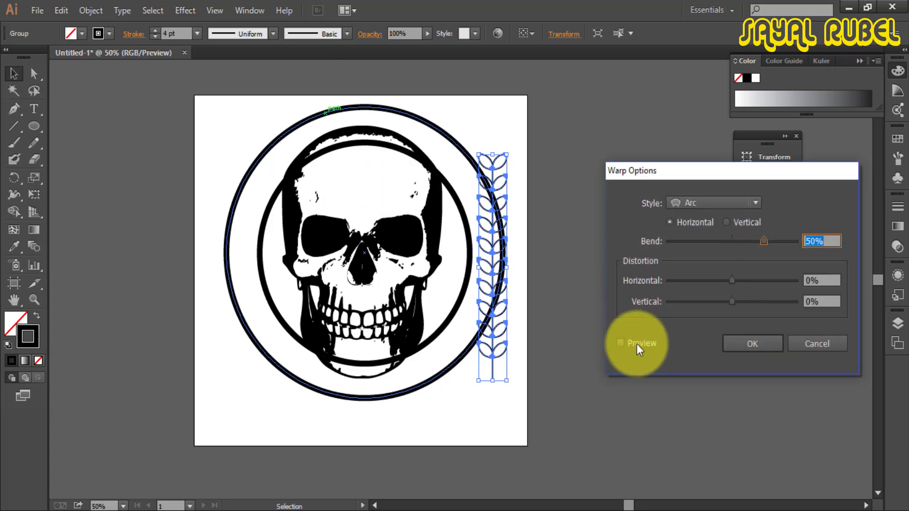
{"action": "left_click", "coordinate": [620, 343]}
{"action": "left_click_drag", "start_coordinate": [748, 243], "coordinate": [731, 242]}
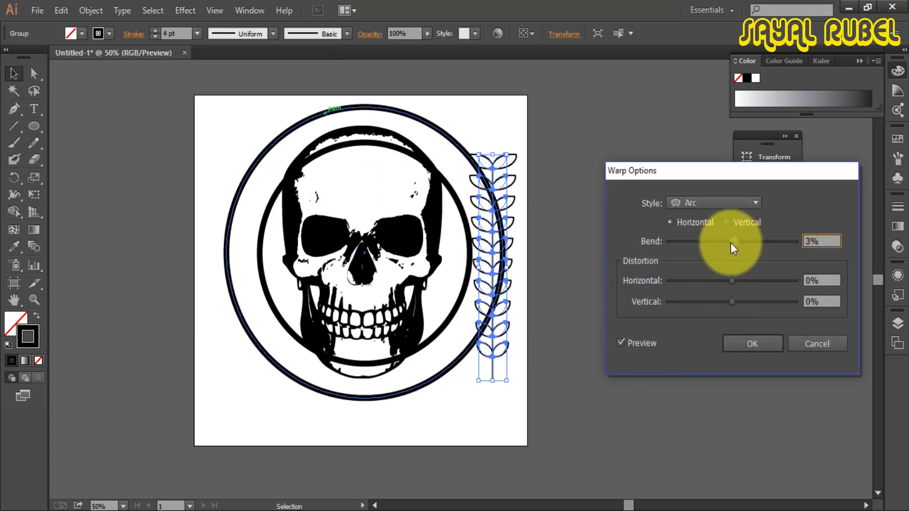
{"action": "mouse_move", "coordinate": [732, 281]}
{"action": "left_mouse_down"}
{"action": "mouse_move", "coordinate": [752, 281]}
{"action": "mouse_move", "coordinate": [698, 277]}
{"action": "mouse_move", "coordinate": [783, 282]}
{"action": "mouse_move", "coordinate": [739, 280]}
{"action": "left_mouse_up"}
{"action": "left_click", "coordinate": [731, 223]}
{"action": "left_click", "coordinate": [792, 345]}
Move the branch off the rings to the empty canvas on the right of the artboard.
{"action": "left_click", "coordinate": [524, 302]}
{"action": "left_click_drag", "start_coordinate": [505, 304], "coordinate": [529, 320]}
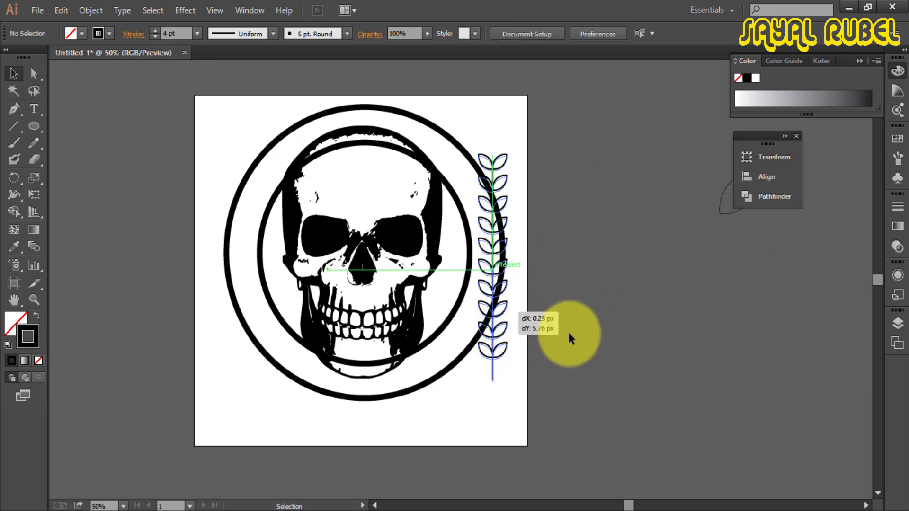
{"action": "left_click", "coordinate": [598, 274]}
{"action": "left_click", "coordinate": [530, 281]}
{"action": "right_click", "coordinate": [526, 284]}
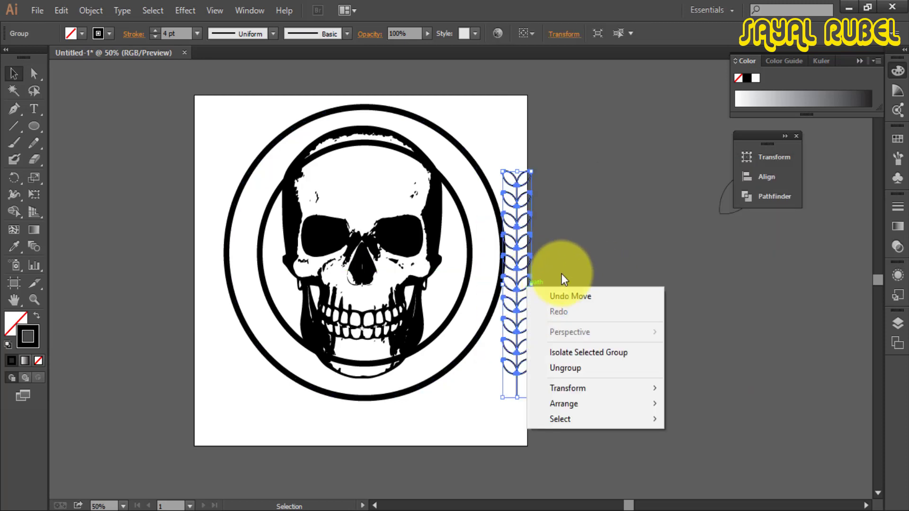
{"action": "left_click", "coordinate": [563, 271]}
{"action": "left_click_drag", "start_coordinate": [565, 272], "coordinate": [607, 276]}
{"action": "left_click", "coordinate": [643, 273]}
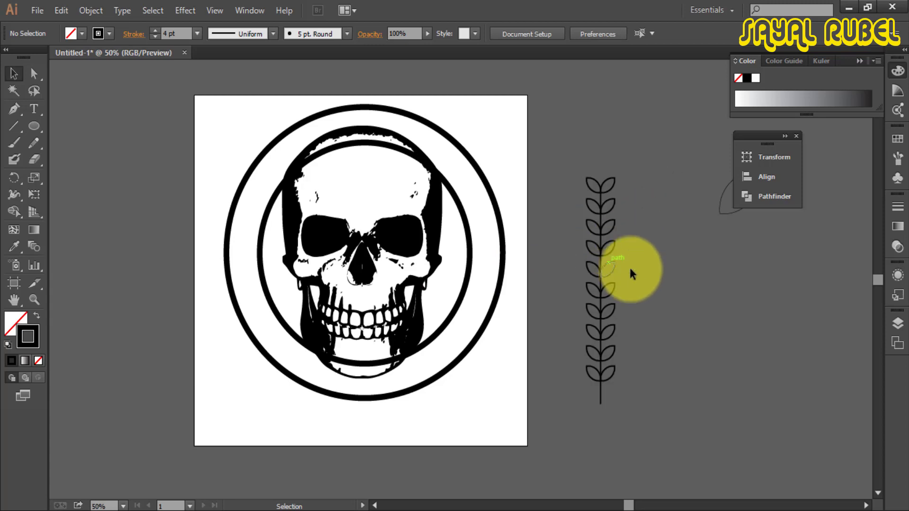
Expand the branch's strokes into filled shapes and deselect it.
{"action": "left_click", "coordinate": [652, 279], "text": "ctrl"}
{"action": "left_click", "coordinate": [410, 294]}
{"action": "left_click", "coordinate": [90, 10]}
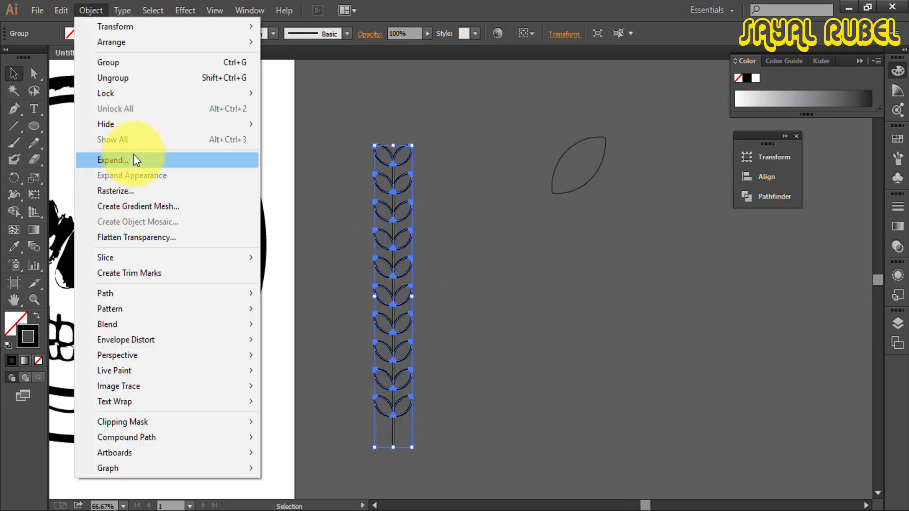
{"action": "left_click", "coordinate": [132, 158]}
{"action": "left_click", "coordinate": [431, 340]}
{"action": "left_click", "coordinate": [435, 329]}
{"action": "left_click", "coordinate": [411, 285]}
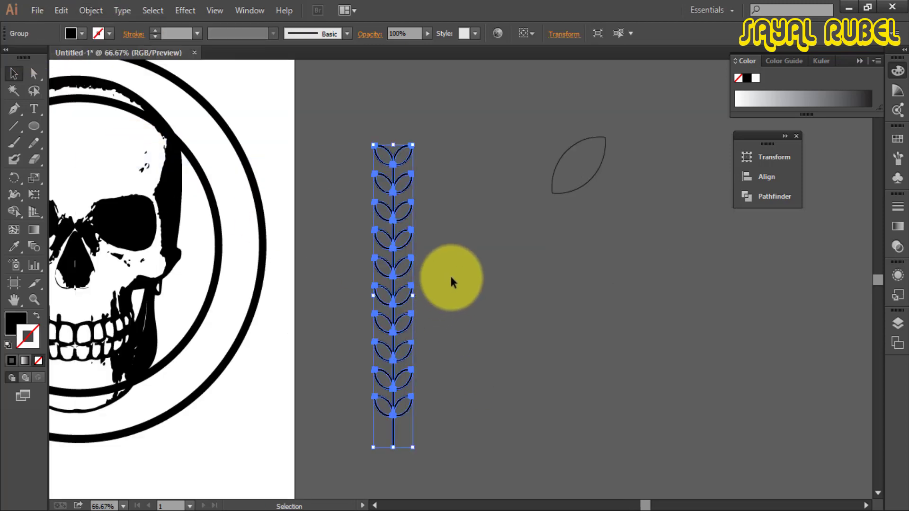
{"action": "left_click", "coordinate": [452, 273]}
{"action": "left_click", "coordinate": [408, 187]}
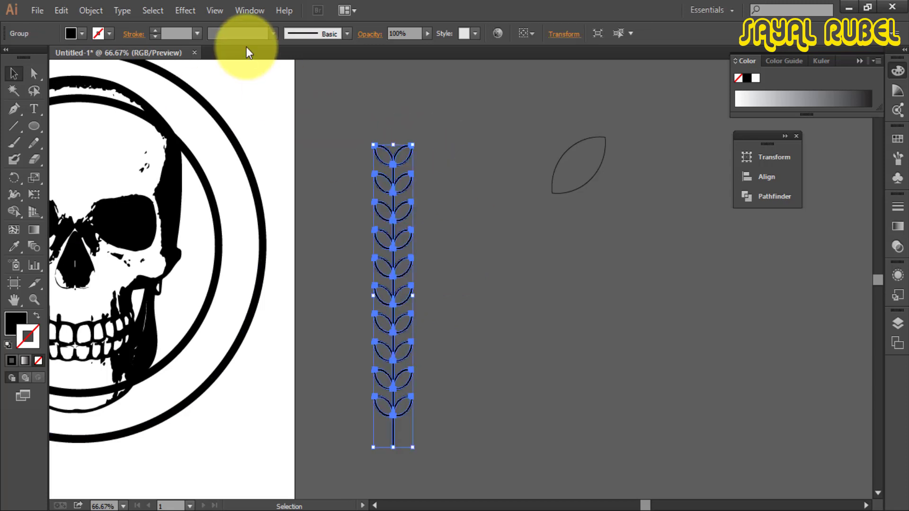
{"action": "left_click", "coordinate": [185, 11]}
{"action": "left_click", "coordinate": [346, 193]}
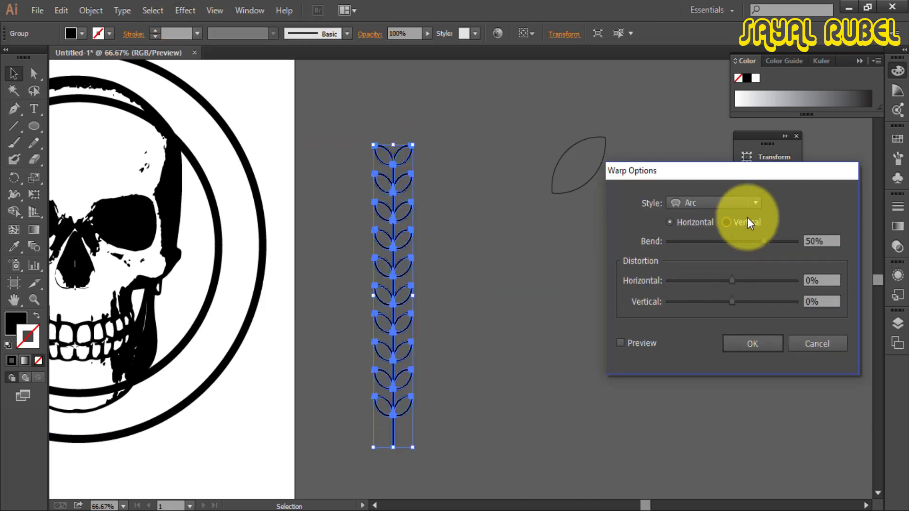
{"action": "left_click", "coordinate": [640, 345]}
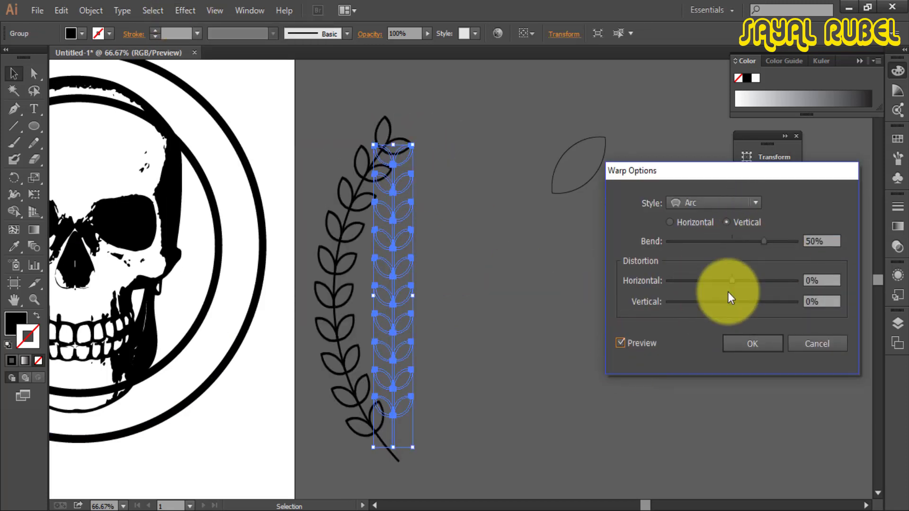
{"action": "left_click_drag", "start_coordinate": [731, 280], "coordinate": [749, 282]}
{"action": "double_click", "coordinate": [807, 280]}
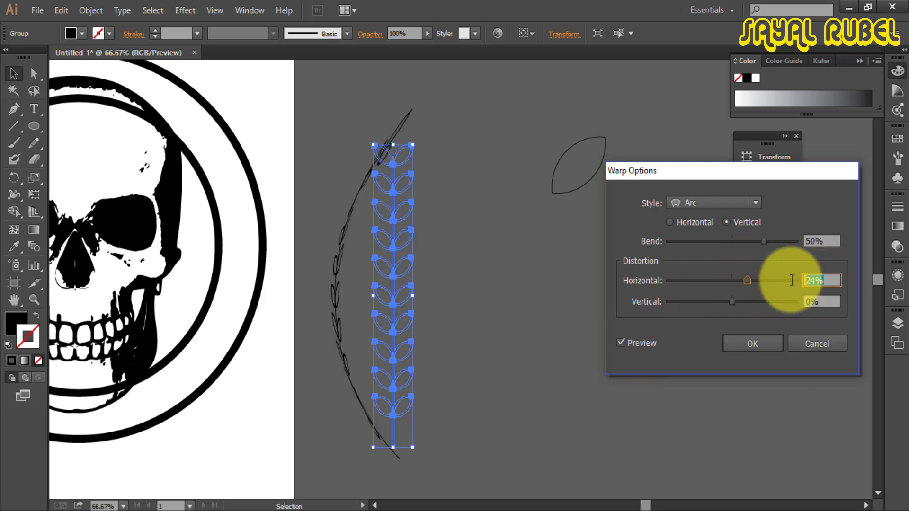
{"action": "type", "text": "0"}
{"action": "mouse_move", "coordinate": [757, 243]}
{"action": "left_mouse_down"}
{"action": "mouse_move", "coordinate": [728, 244]}
{"action": "mouse_move", "coordinate": [772, 240]}
{"action": "left_mouse_up"}
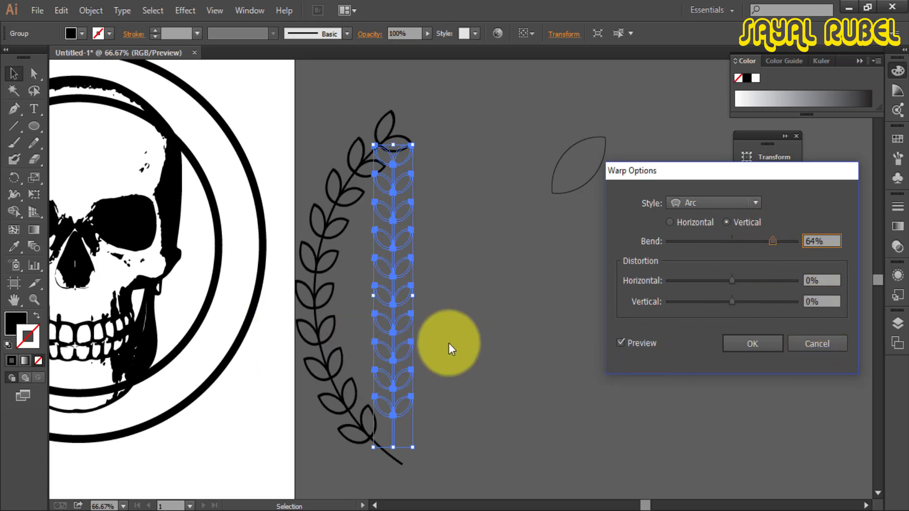
{"action": "left_click", "coordinate": [815, 343]}
Duplicate the expanded branch beside itself and place one of the two over the right side of the rings.
{"action": "scroll", "coordinate": [501, 375], "scroll_direction": "left", "scroll_amount": 5}
{"action": "left_click_drag", "start_coordinate": [540, 322], "coordinate": [478, 318]}
{"action": "left_click_drag", "start_coordinate": [617, 344], "coordinate": [637, 344]}
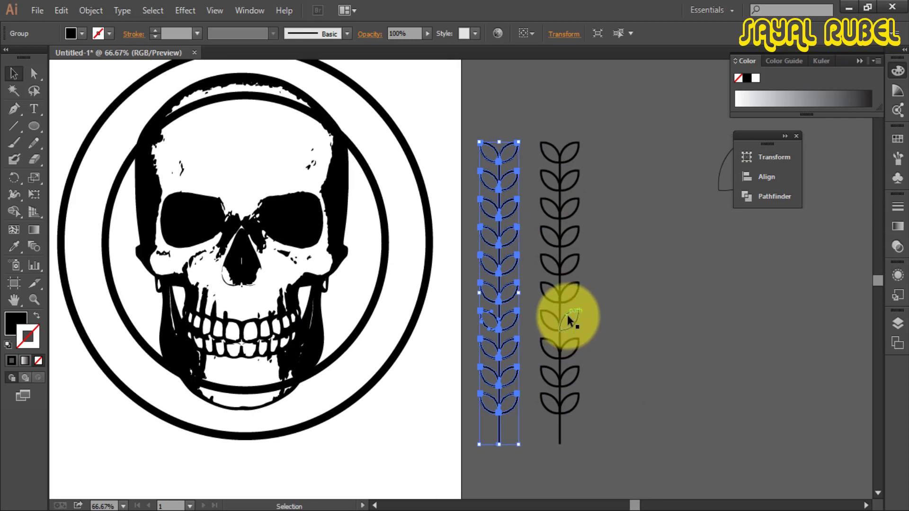
{"action": "left_click_drag", "start_coordinate": [568, 314], "coordinate": [409, 290]}
{"action": "left_click_drag", "start_coordinate": [409, 334], "coordinate": [426, 333]}
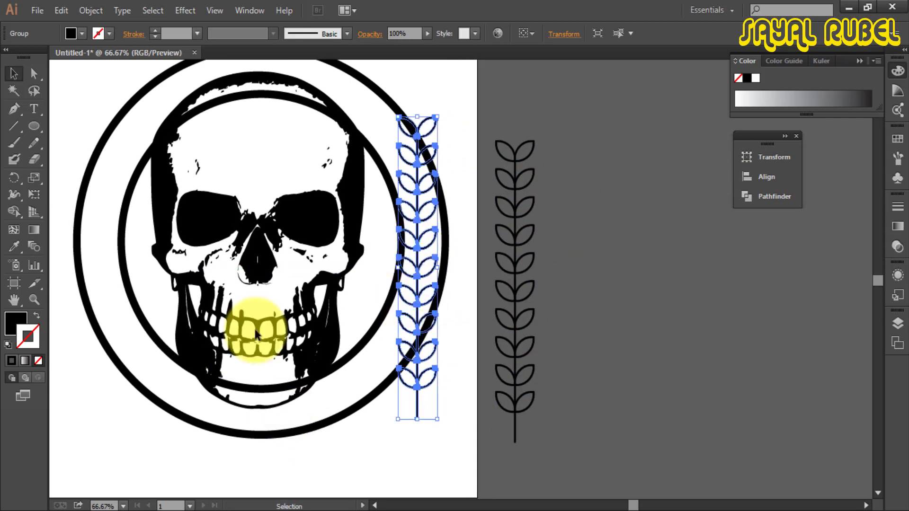
Apply an Arc warp to the branch over the rings, vertical, with a bend of about -47%.
{"action": "left_click", "coordinate": [185, 11]}
{"action": "mouse_move", "coordinate": [284, 193]}
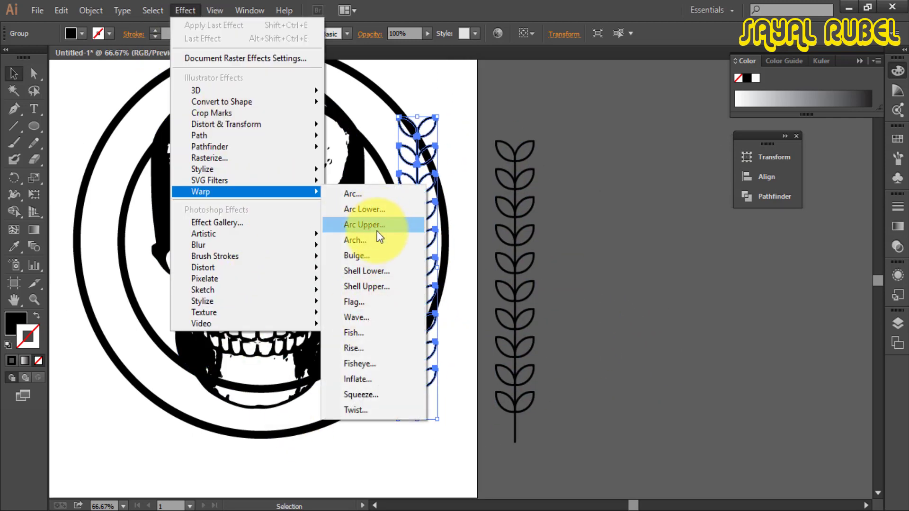
{"action": "left_click", "coordinate": [362, 194]}
{"action": "left_click", "coordinate": [650, 337]}
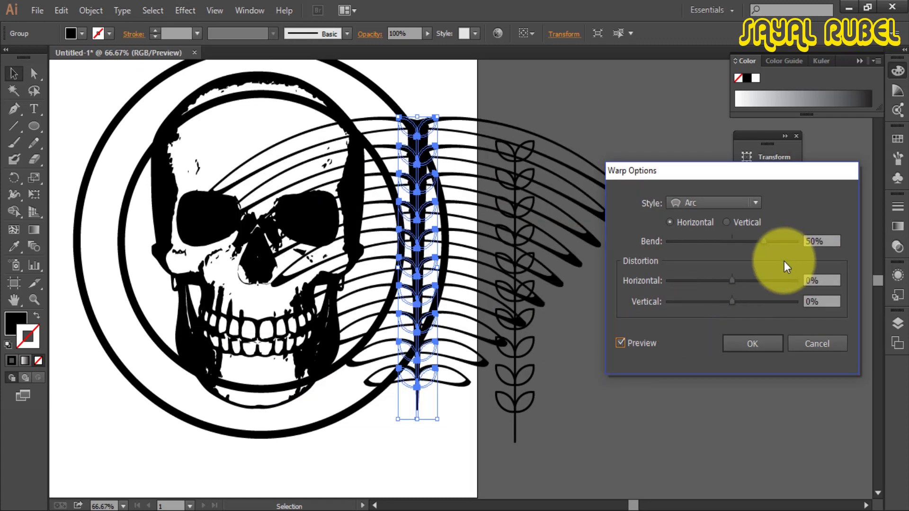
{"action": "left_click", "coordinate": [746, 223]}
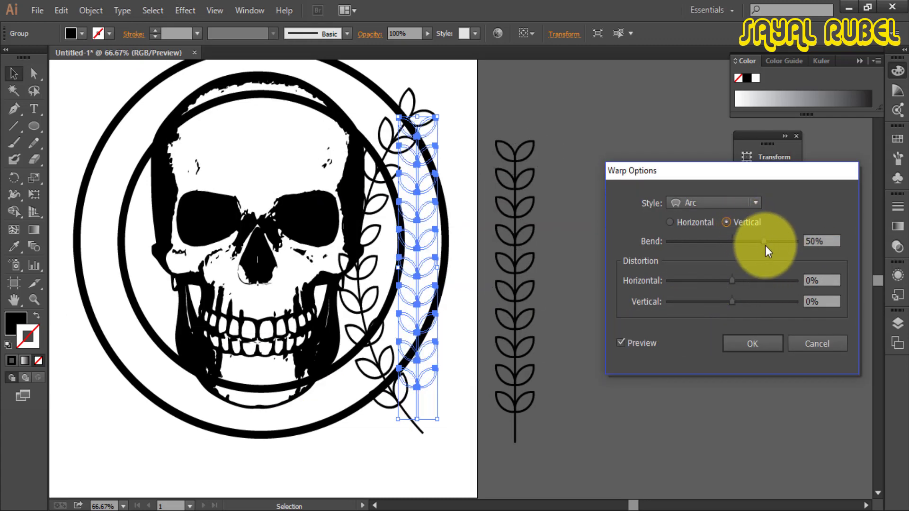
{"action": "left_click_drag", "start_coordinate": [764, 243], "coordinate": [705, 240]}
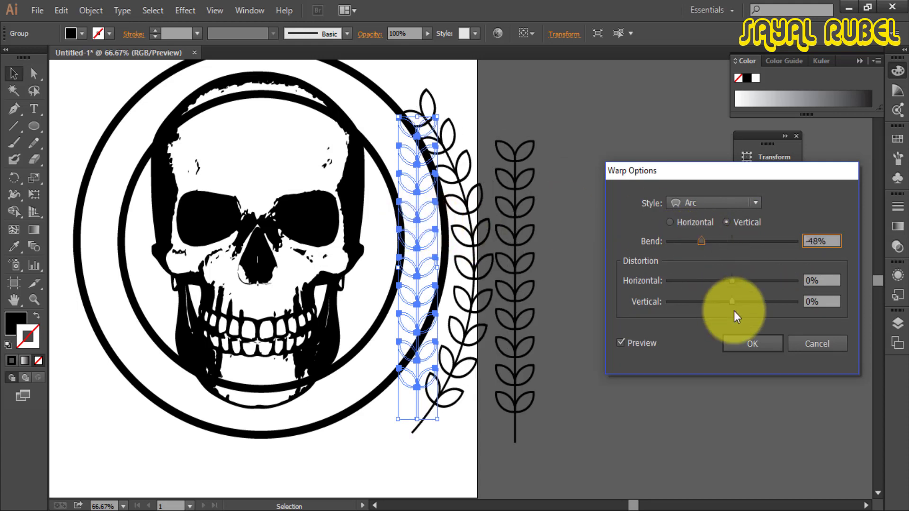
{"action": "left_click", "coordinate": [752, 344]}
Move the curved branch into the gap between the two rings beside the skull and deselect it.
{"action": "left_click", "coordinate": [469, 208]}
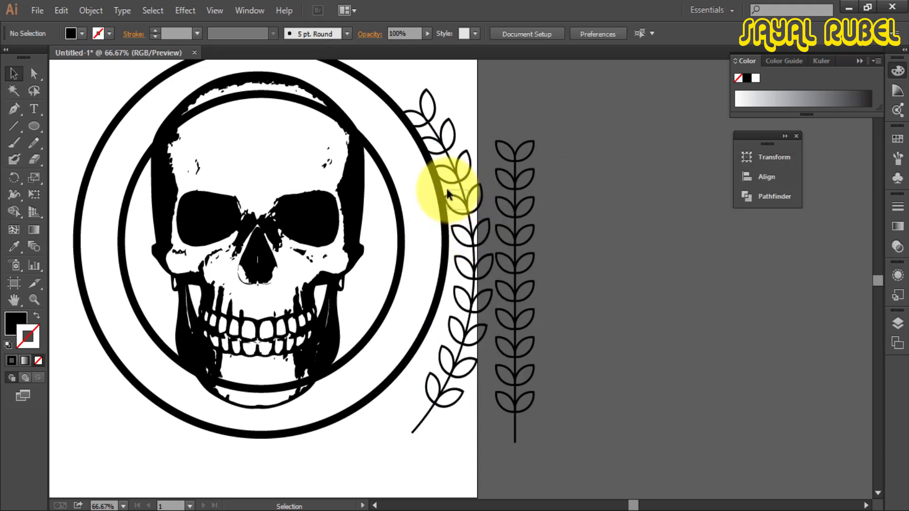
{"action": "left_click", "coordinate": [492, 356]}
{"action": "left_click", "coordinate": [417, 382]}
{"action": "left_click_drag", "start_coordinate": [415, 380], "coordinate": [410, 316]}
{"action": "left_click", "coordinate": [450, 360]}
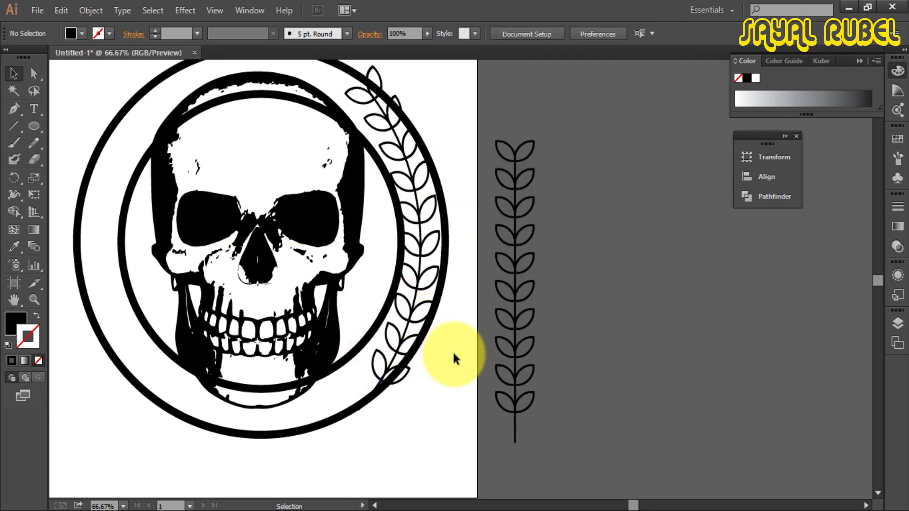
{"action": "left_click", "coordinate": [189, 11]}
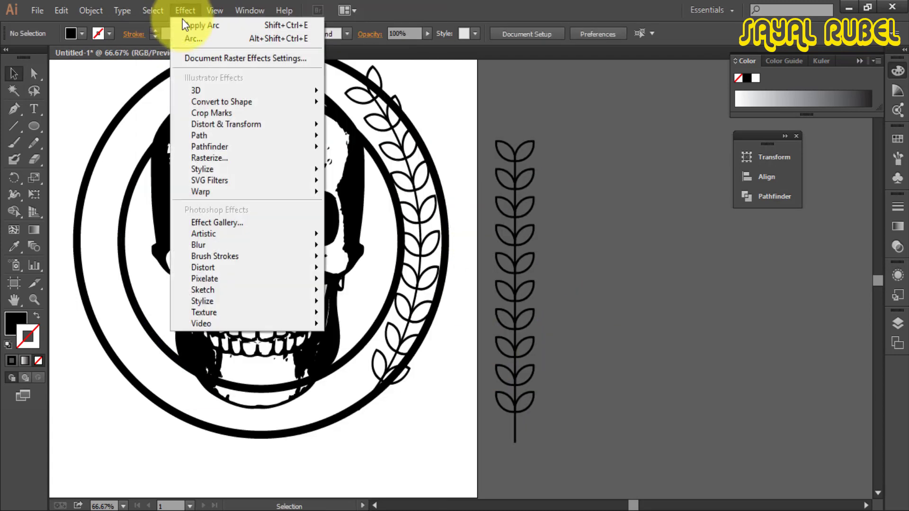
{"action": "left_click", "coordinate": [187, 16]}
{"action": "left_click", "coordinate": [178, 14]}
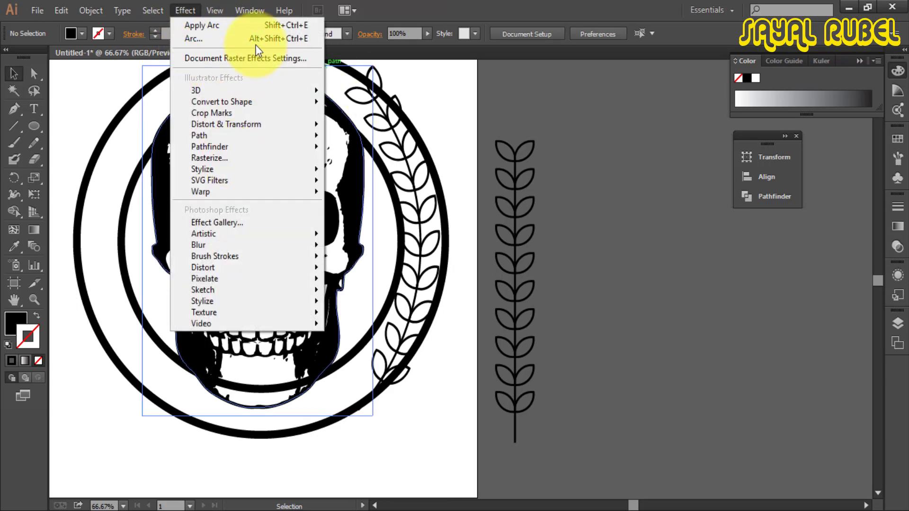
{"action": "left_click", "coordinate": [254, 39]}
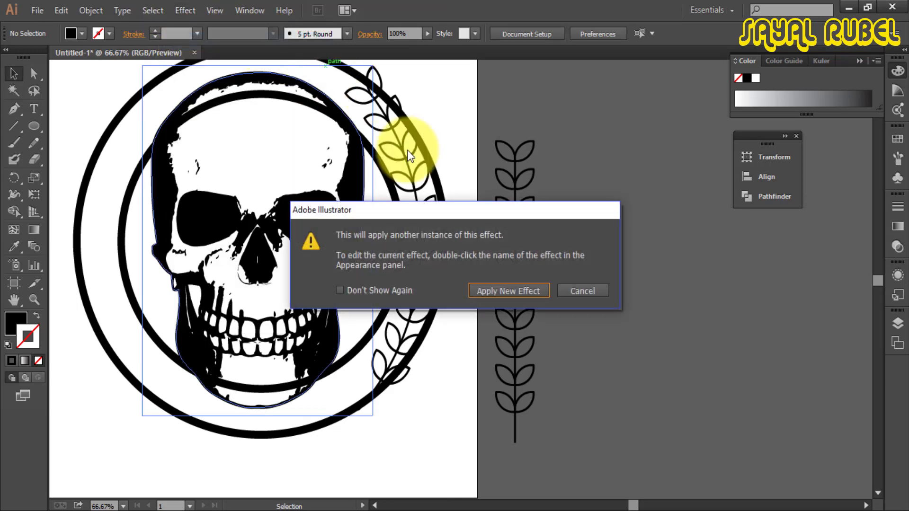
{"action": "left_click", "coordinate": [591, 290]}
{"action": "left_click", "coordinate": [185, 11]}
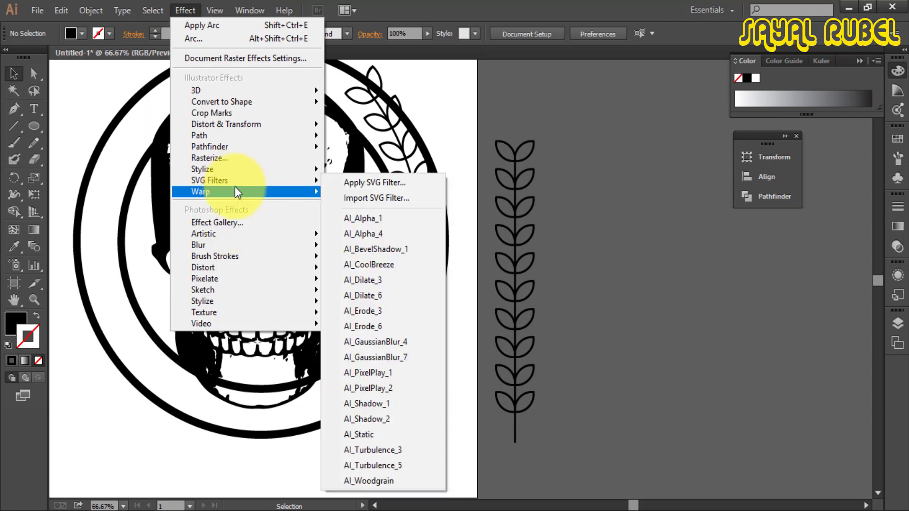
{"action": "left_click", "coordinate": [411, 181]}
{"action": "left_click", "coordinate": [528, 290]}
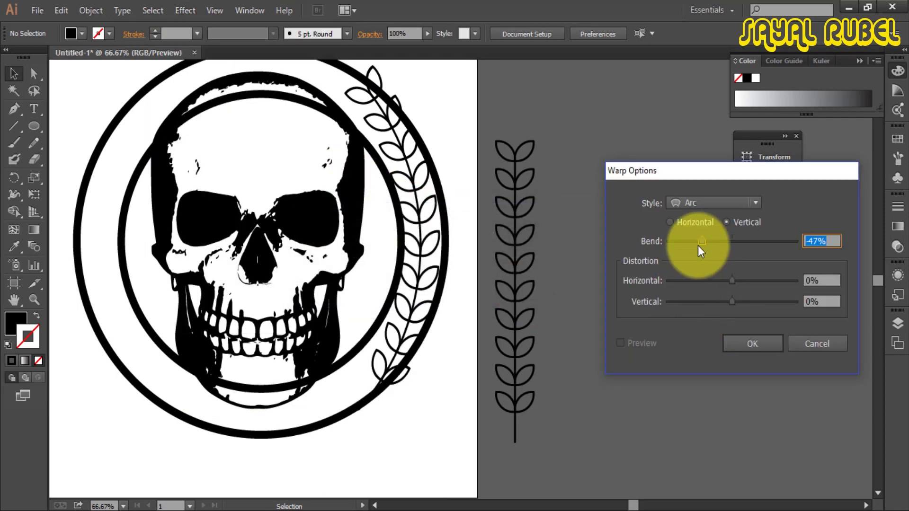
{"action": "left_click", "coordinate": [816, 341]}
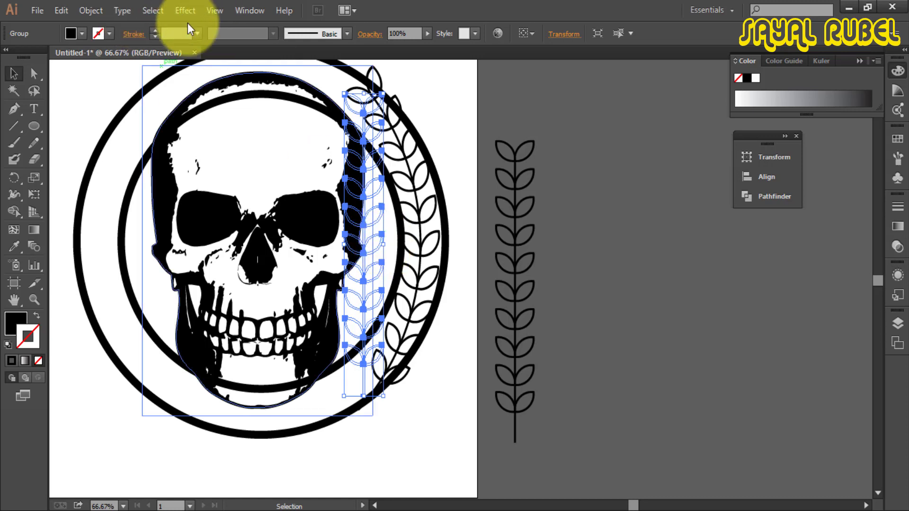
Add a second vertical Arc warp to the curved branch and adjust its bend to about -26%.
{"action": "left_click", "coordinate": [185, 10]}
{"action": "mouse_move", "coordinate": [303, 195]}
{"action": "left_click", "coordinate": [362, 197]}
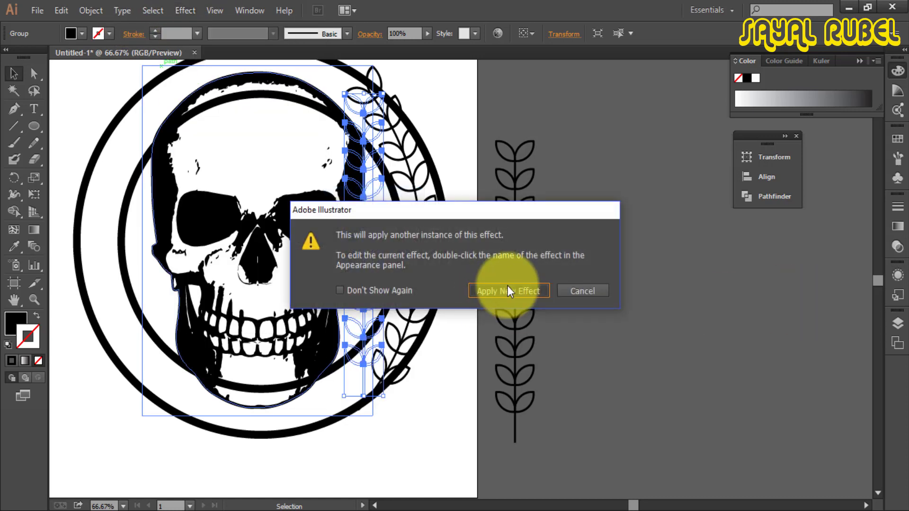
{"action": "left_click", "coordinate": [507, 289]}
{"action": "mouse_move", "coordinate": [689, 243]}
{"action": "left_mouse_down"}
{"action": "mouse_move", "coordinate": [735, 243]}
{"action": "mouse_move", "coordinate": [704, 242]}
{"action": "left_mouse_up"}
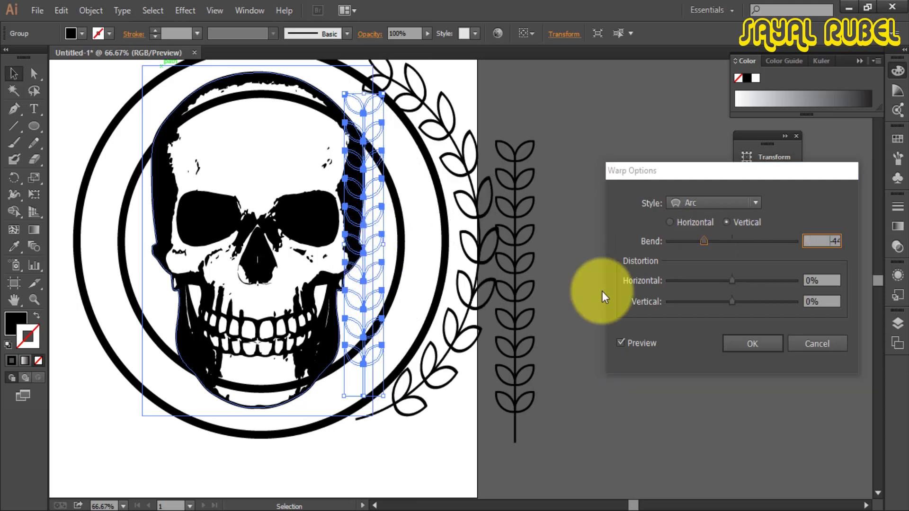
{"action": "left_click_drag", "start_coordinate": [660, 170], "coordinate": [689, 169]}
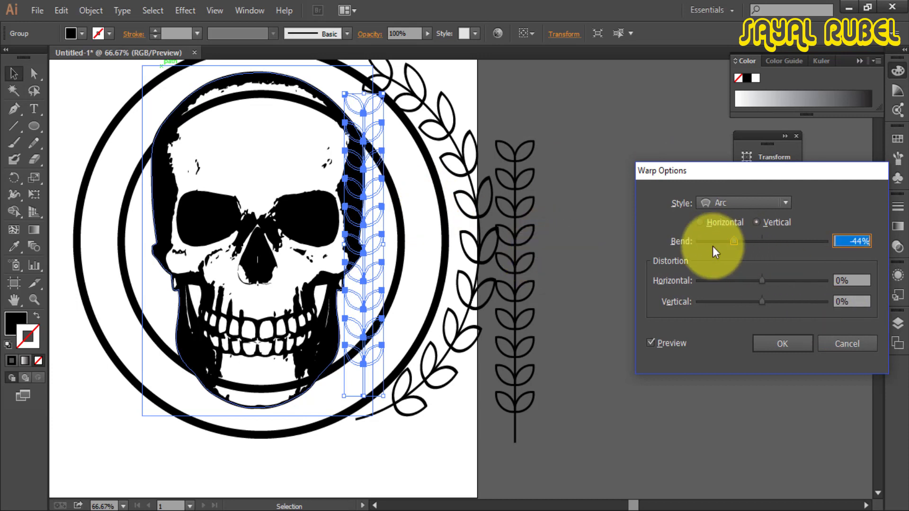
{"action": "left_click_drag", "start_coordinate": [711, 246], "coordinate": [757, 243]}
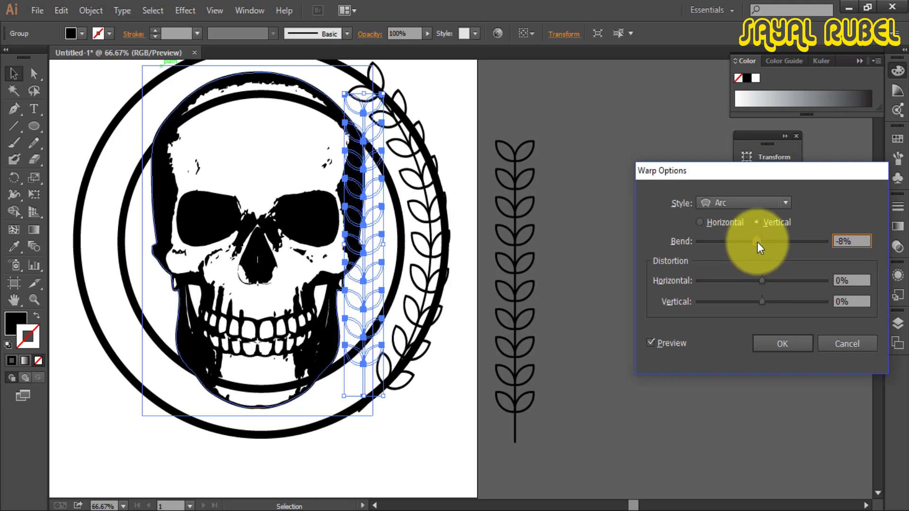
Set the second warp's horizontal distortion to about -3% and vertical distortion to 0%, and apply it.
{"action": "left_click_drag", "start_coordinate": [762, 280], "coordinate": [781, 301]}
{"action": "type", "text": "0"}
{"action": "left_click", "coordinate": [849, 280]}
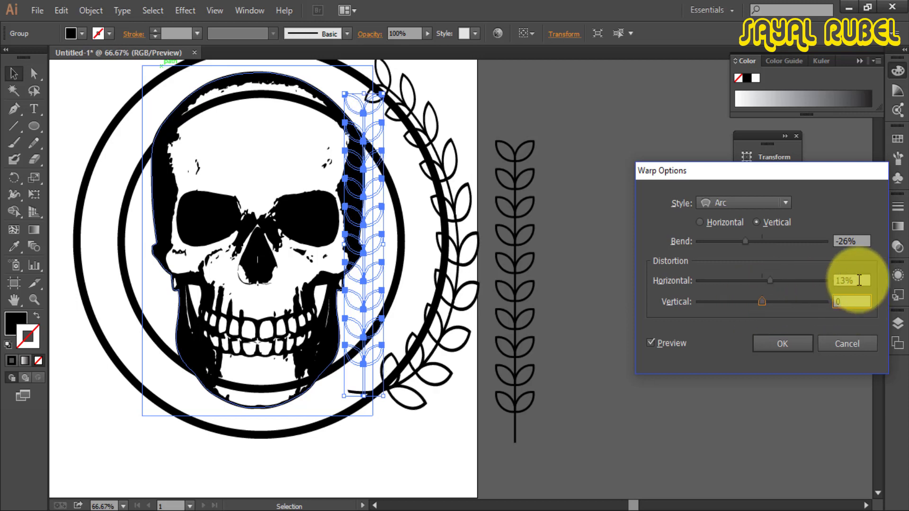
{"action": "mouse_move", "coordinate": [762, 280]}
{"action": "left_mouse_down"}
{"action": "mouse_move", "coordinate": [775, 280]}
{"action": "mouse_move", "coordinate": [759, 278]}
{"action": "left_mouse_up"}
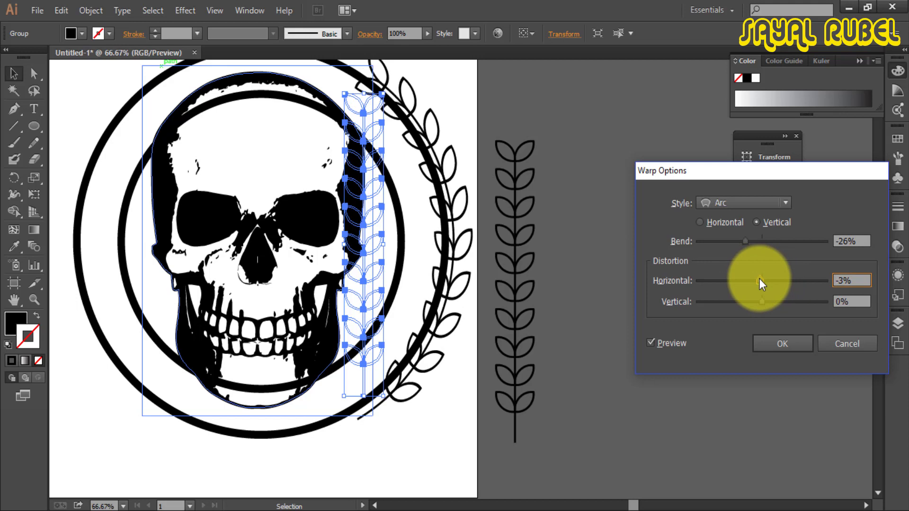
{"action": "left_click", "coordinate": [808, 339]}
{"action": "scroll", "coordinate": [472, 317], "scroll_direction": "up", "scroll_amount": 1}
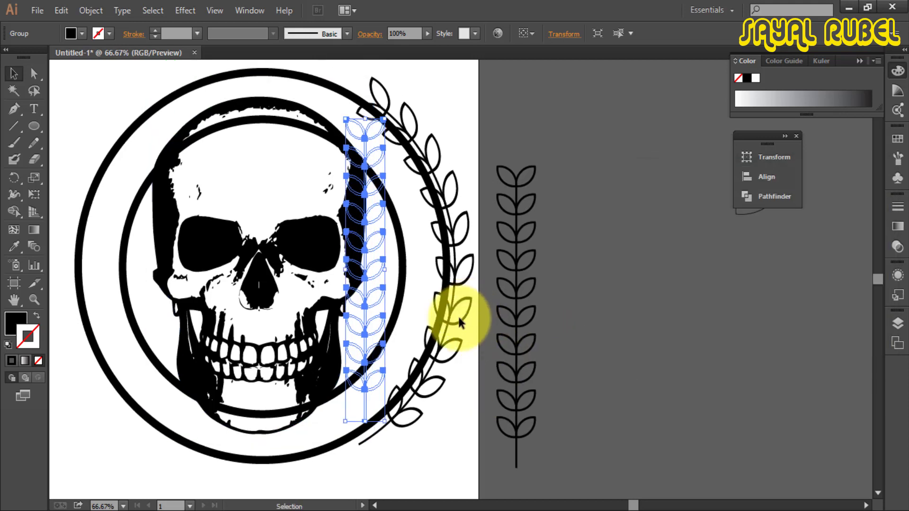
{"action": "left_click", "coordinate": [460, 322]}
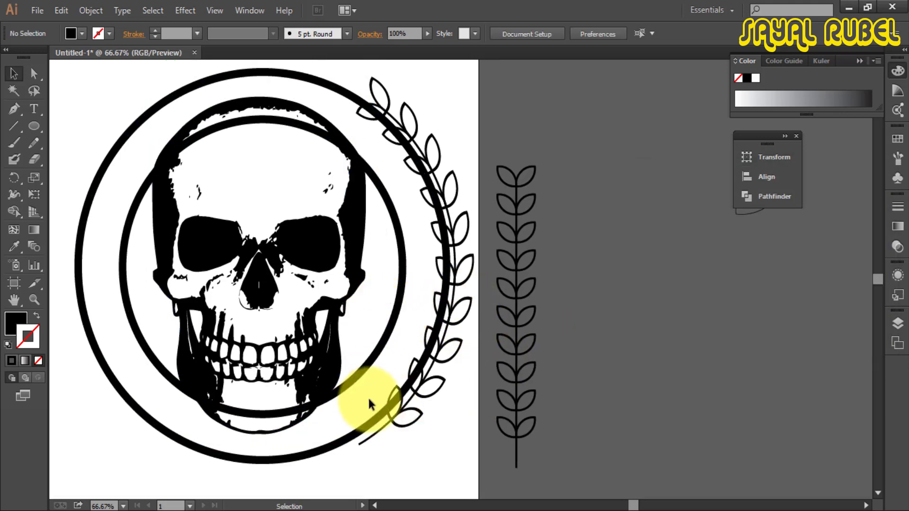
Try to reposition the warped branch by moving it inward over the inner ring.
{"action": "left_click_drag", "start_coordinate": [368, 400], "coordinate": [320, 385]}
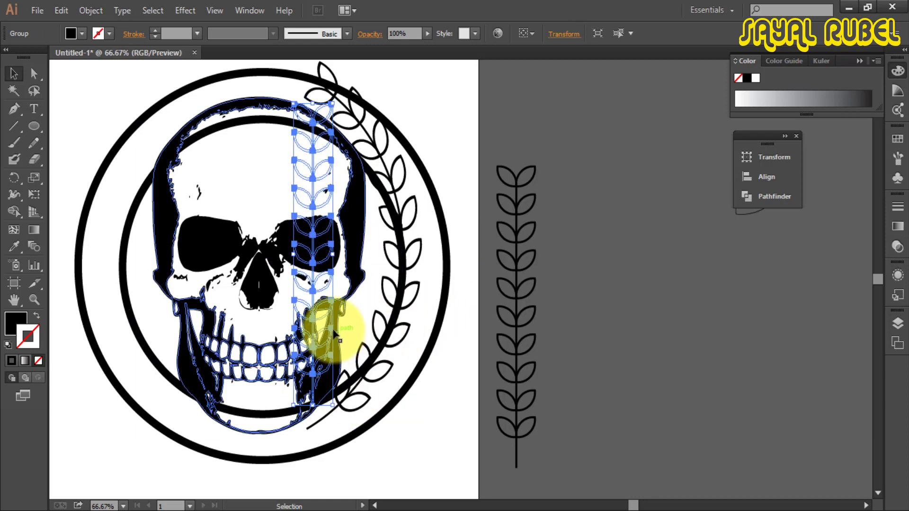
{"action": "left_click_drag", "start_coordinate": [334, 330], "coordinate": [352, 344]}
{"action": "key", "text": "ctrl+z"}
{"action": "left_click", "coordinate": [384, 344]}
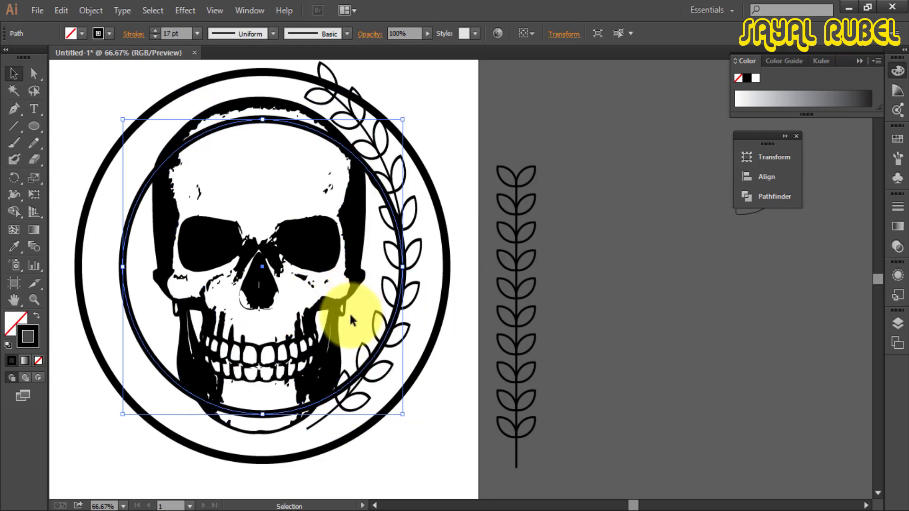
{"action": "scroll", "coordinate": [393, 246], "scroll_direction": "up", "scroll_amount": 1}
{"action": "key", "text": "ctrl+z"}
Expand the appearance of the warped branch so its curve becomes real paths, and deselect it.
{"action": "right_click", "coordinate": [379, 239]}
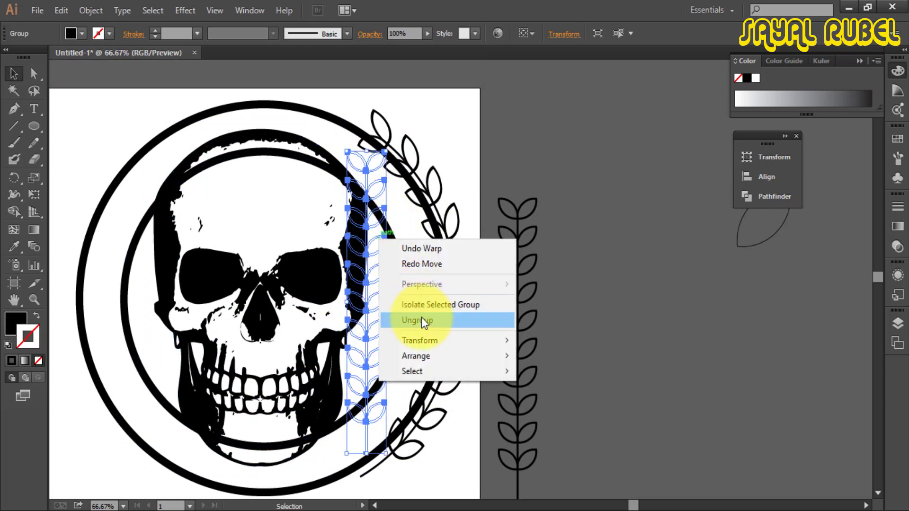
{"action": "left_click", "coordinate": [418, 217]}
{"action": "left_click", "coordinate": [388, 220]}
{"action": "left_click", "coordinate": [90, 10]}
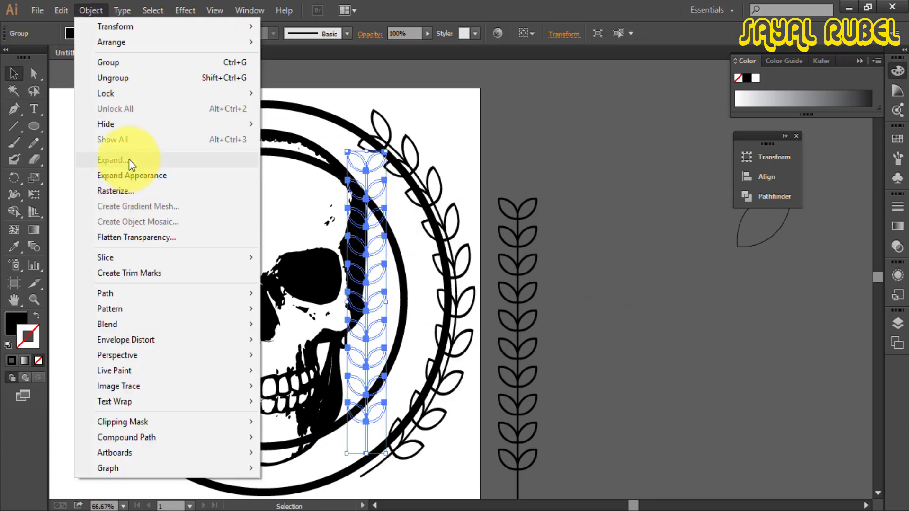
{"action": "left_click", "coordinate": [132, 176]}
{"action": "left_click", "coordinate": [645, 313]}
Position the expanded curved branch in the band between the inner and outer rings beside the skull.
{"action": "left_click_drag", "start_coordinate": [463, 308], "coordinate": [440, 312]}
{"action": "scroll", "coordinate": [416, 401], "scroll_direction": "down", "scroll_amount": 2}
{"action": "left_click_drag", "start_coordinate": [453, 419], "coordinate": [440, 380]}
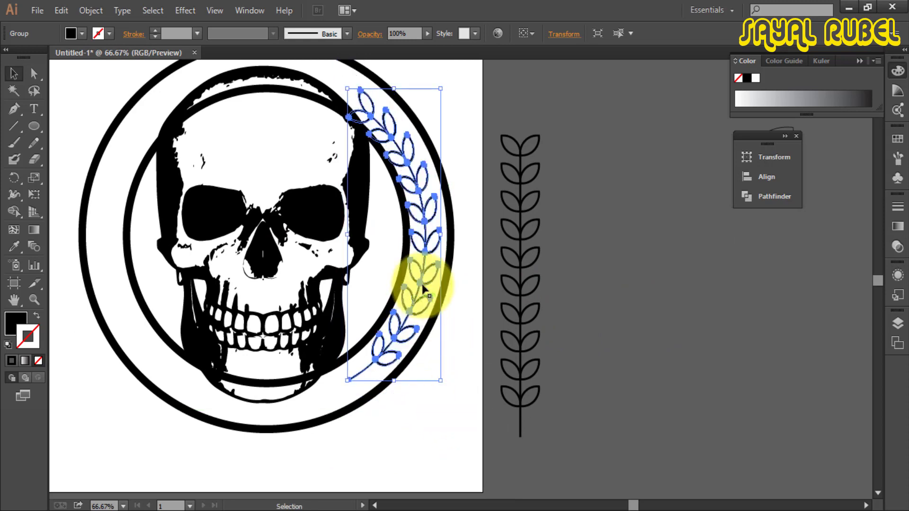
{"action": "scroll", "coordinate": [436, 274], "scroll_direction": "up", "scroll_amount": 1}
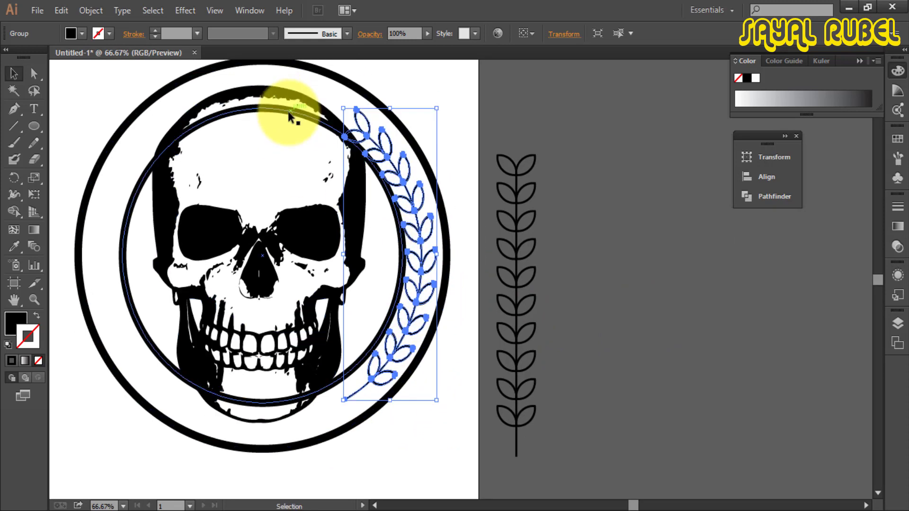
{"action": "left_click", "coordinate": [288, 111]}
{"action": "left_click", "coordinate": [366, 139]}
{"action": "left_click_drag", "start_coordinate": [405, 160], "coordinate": [409, 160]}
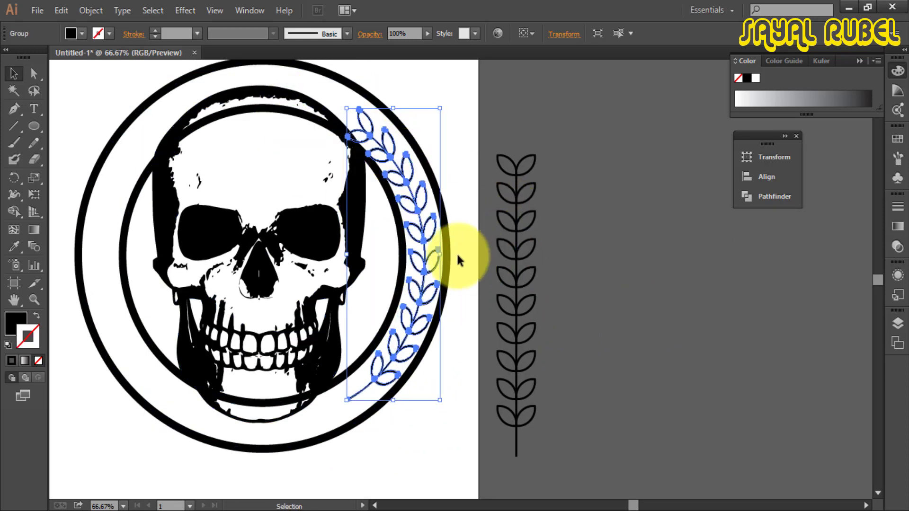
Rotate the branch slightly clockwise so it follows the curve of the rings.
{"action": "left_click_drag", "start_coordinate": [447, 258], "coordinate": [452, 263]}
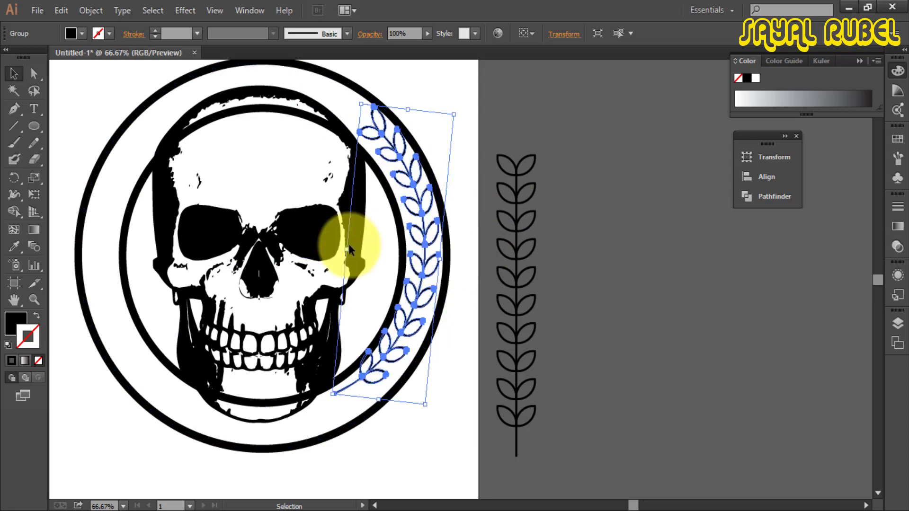
{"action": "mouse_move", "coordinate": [405, 109]}
{"action": "left_mouse_down"}
{"action": "mouse_move", "coordinate": [385, 118]}
{"action": "mouse_move", "coordinate": [410, 98]}
{"action": "mouse_move", "coordinate": [401, 101]}
{"action": "left_mouse_up"}
{"action": "left_click", "coordinate": [476, 402]}
Try to adjust the end of the curved branch's stem with the Direct Selection tool.
{"action": "left_click_drag", "start_coordinate": [519, 358], "coordinate": [606, 336]}
{"action": "left_click", "coordinate": [478, 357]}
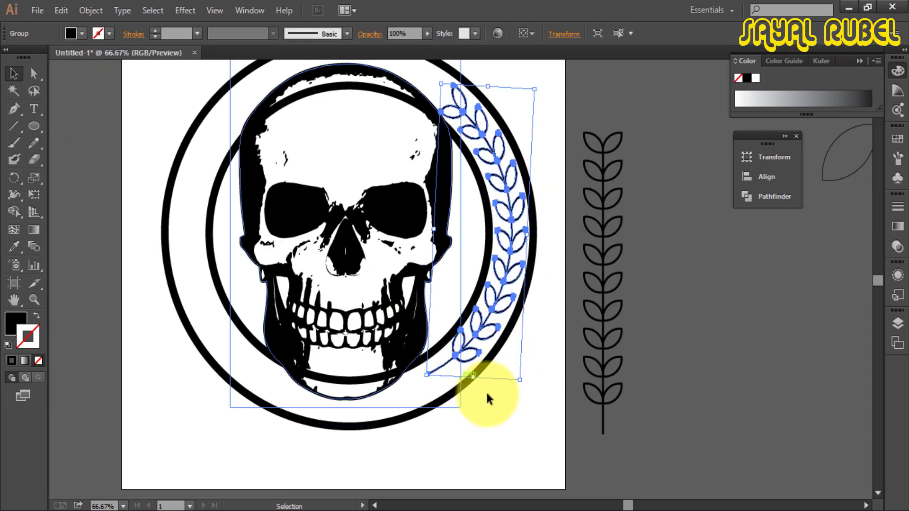
{"action": "left_click", "coordinate": [34, 73]}
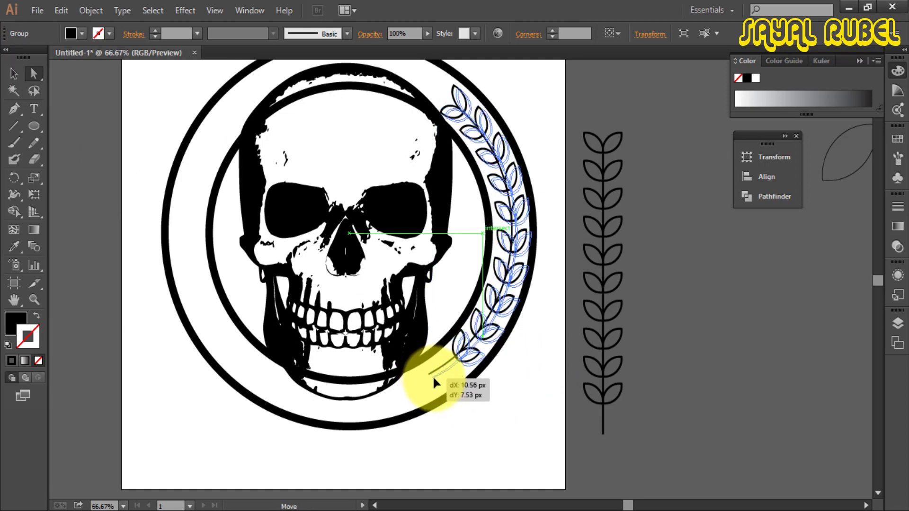
{"action": "left_click", "coordinate": [429, 374]}
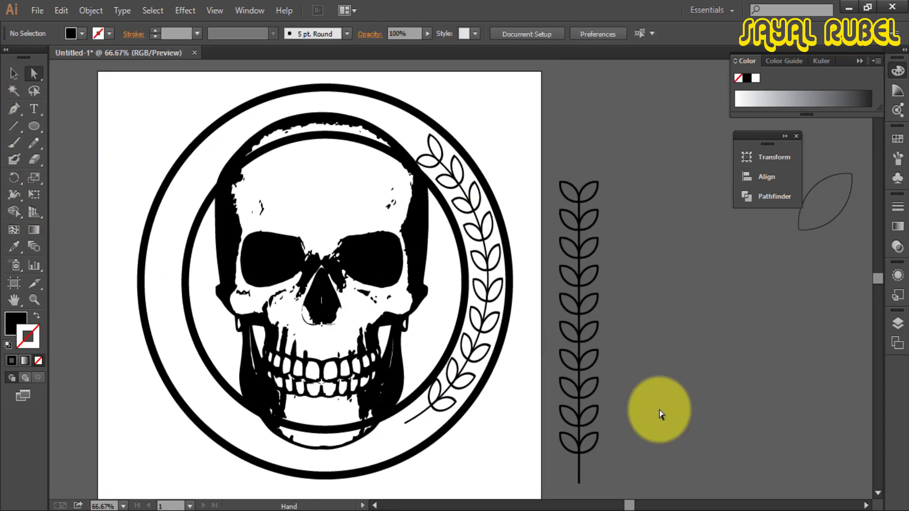
Create a mirrored copy of the curved branch by reflecting it across the vertical axis.
{"action": "scroll", "coordinate": [447, 360], "scroll_direction": "down", "scroll_amount": 1}
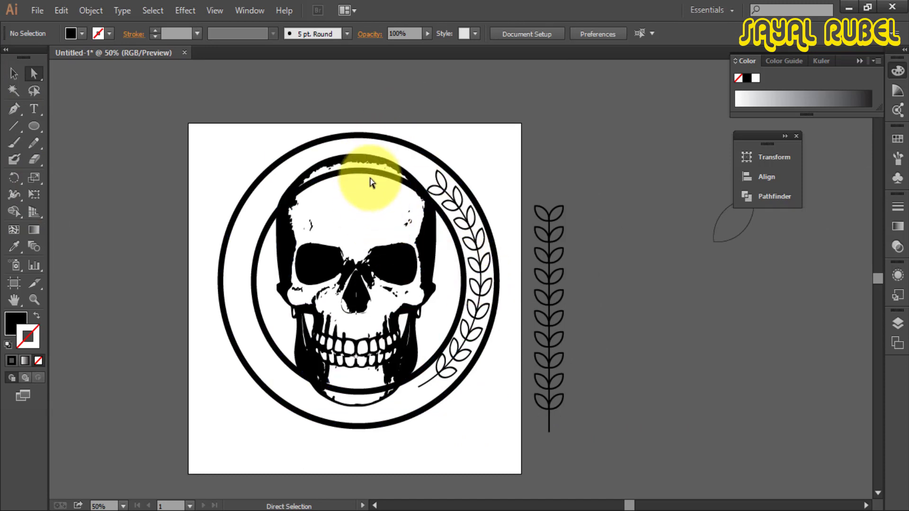
{"action": "left_click", "coordinate": [368, 171]}
{"action": "left_click", "coordinate": [13, 74]}
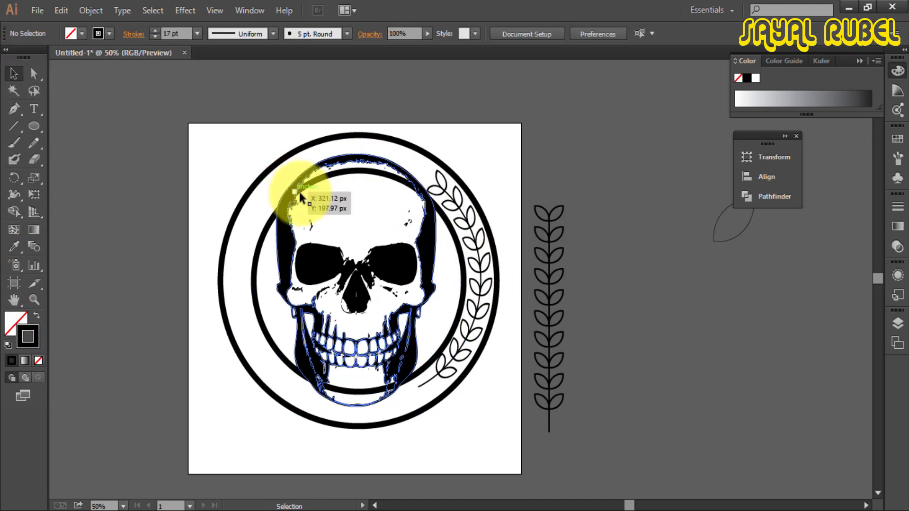
{"action": "left_click", "coordinate": [265, 239]}
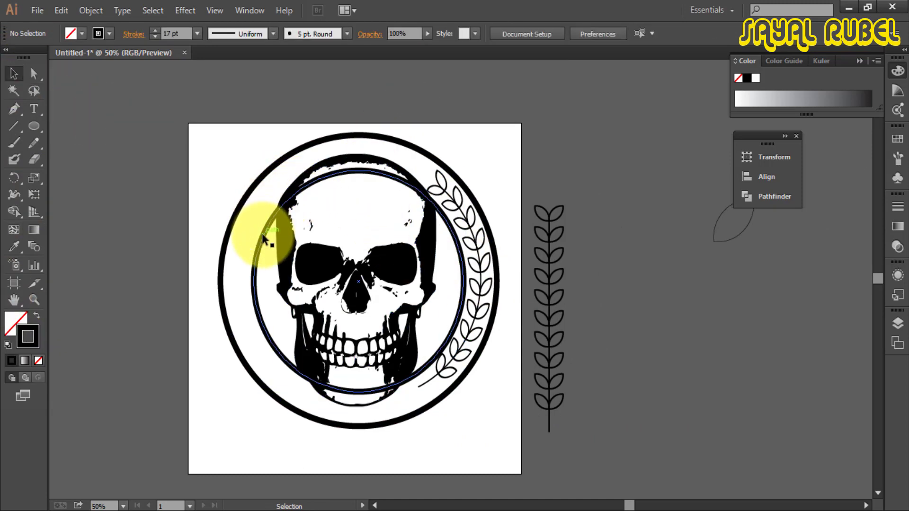
{"action": "left_click", "coordinate": [481, 334]}
{"action": "right_click", "coordinate": [481, 334]}
{"action": "mouse_move", "coordinate": [525, 429]}
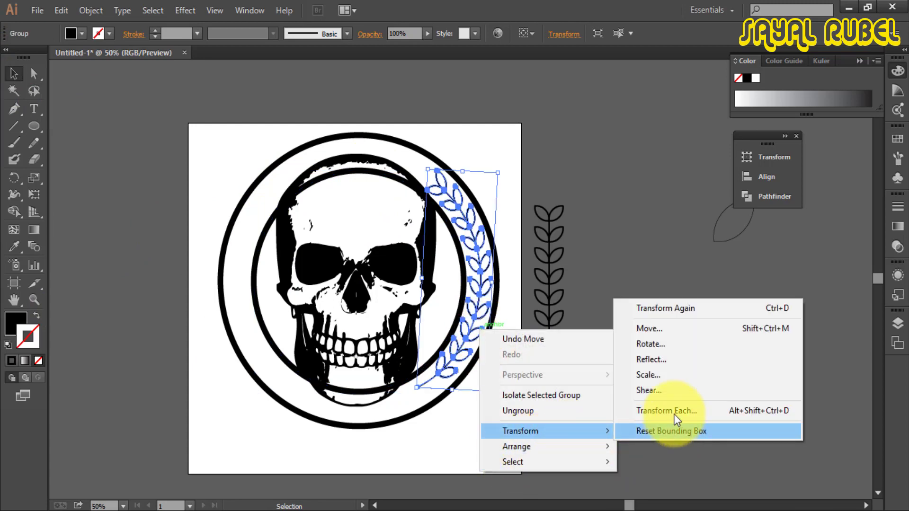
{"action": "left_click", "coordinate": [666, 363]}
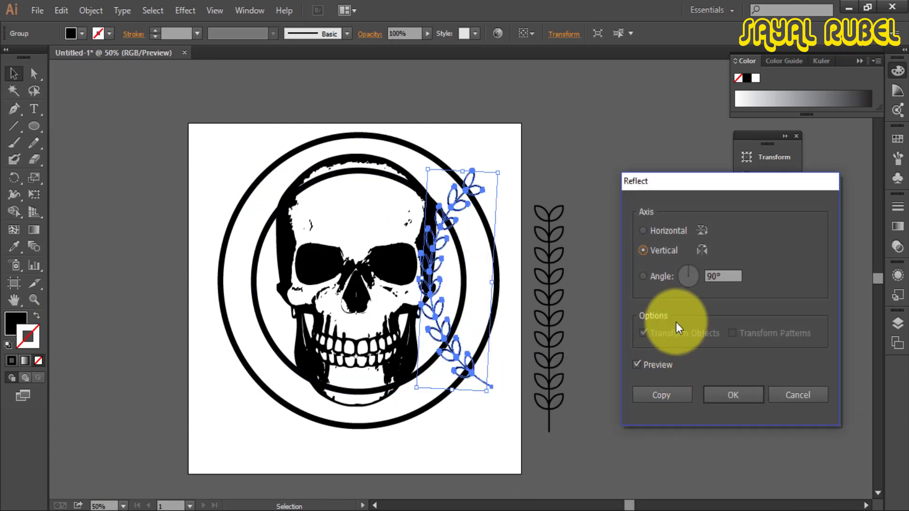
{"action": "left_click", "coordinate": [660, 397]}
Place the mirrored branch in the band on the skull's opposite side and delete the leftover duplicate overlapping the original branch.
{"action": "left_click", "coordinate": [380, 303]}
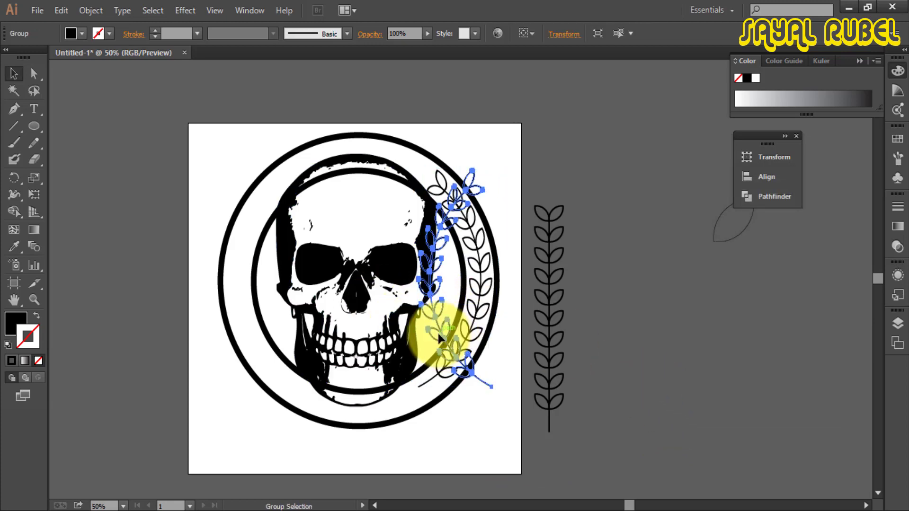
{"action": "left_click_drag", "start_coordinate": [437, 332], "coordinate": [243, 337]}
{"action": "left_click", "coordinate": [443, 319]}
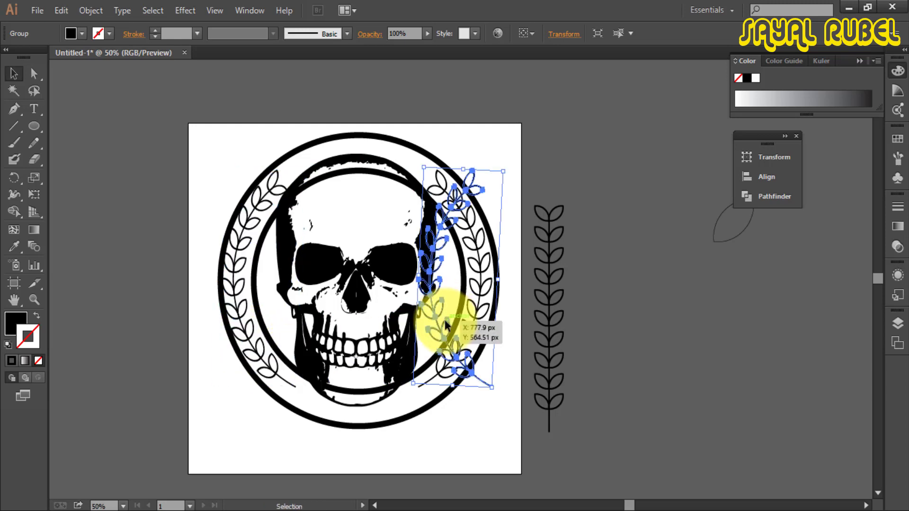
{"action": "left_click", "coordinate": [438, 322]}
Enlarge the outer ring slightly from its centre and shift the right-hand branch outward to sit evenly in the band.
{"action": "left_click", "coordinate": [439, 397]}
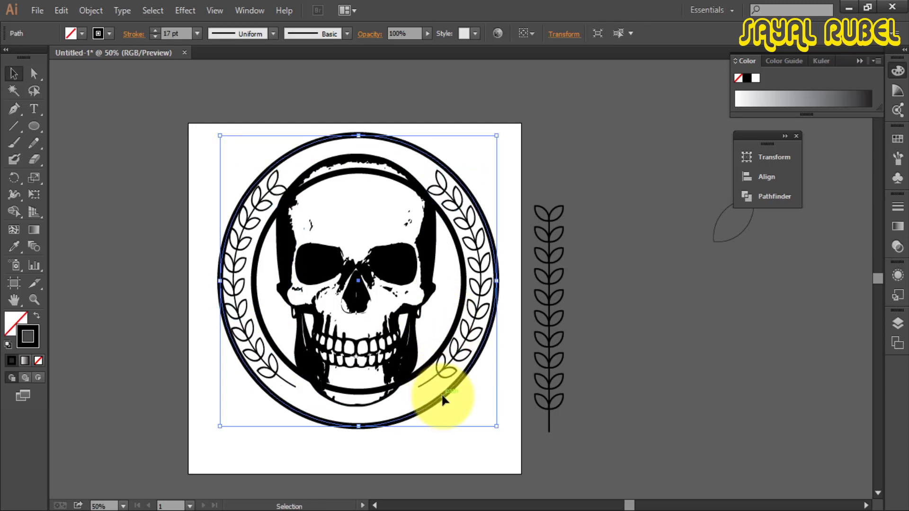
{"action": "left_click_drag", "start_coordinate": [492, 426], "coordinate": [502, 432]}
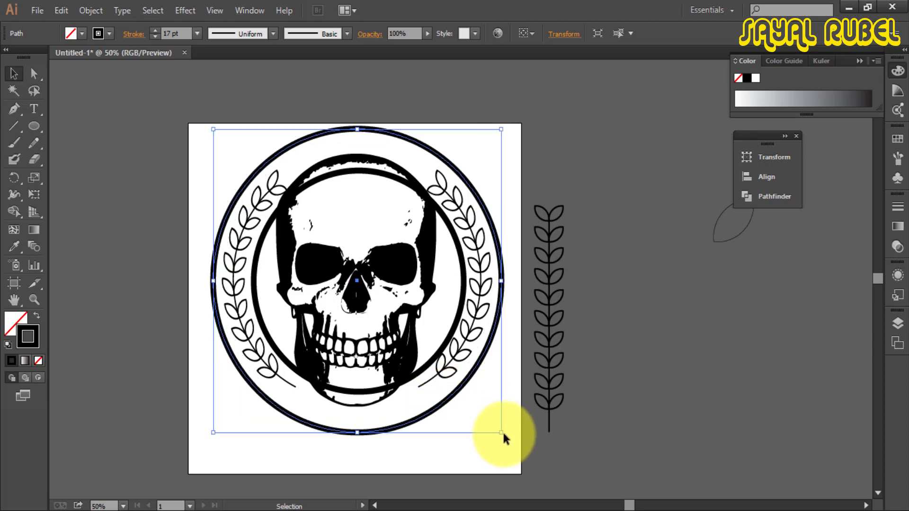
{"action": "left_click", "coordinate": [471, 371]}
{"action": "left_click", "coordinate": [466, 356]}
{"action": "left_click", "coordinate": [228, 308]}
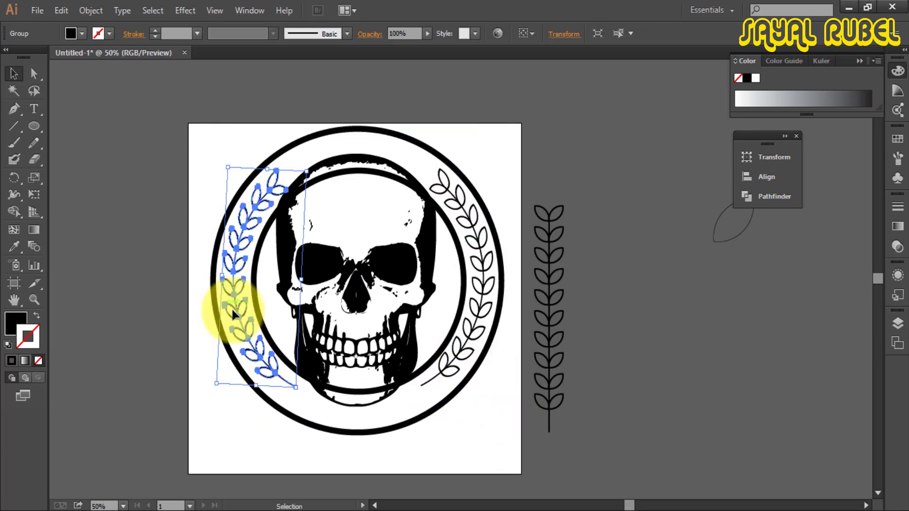
{"action": "left_click", "coordinate": [483, 371]}
Add the text "1947", enlarge it to about 137 pt, and place it on the lower band beneath the skull.
{"action": "key", "text": "ctrl+minus"}
{"action": "key", "text": "ctrl+minus"}
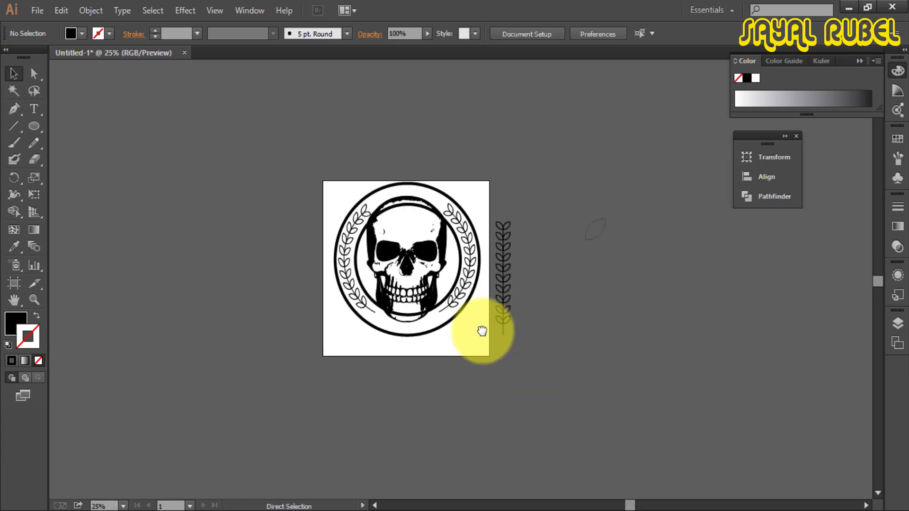
{"action": "key", "text": "ctrl+equal"}
{"action": "key", "text": "ctrl+equal"}
{"action": "key", "text": "ctrl+equal"}
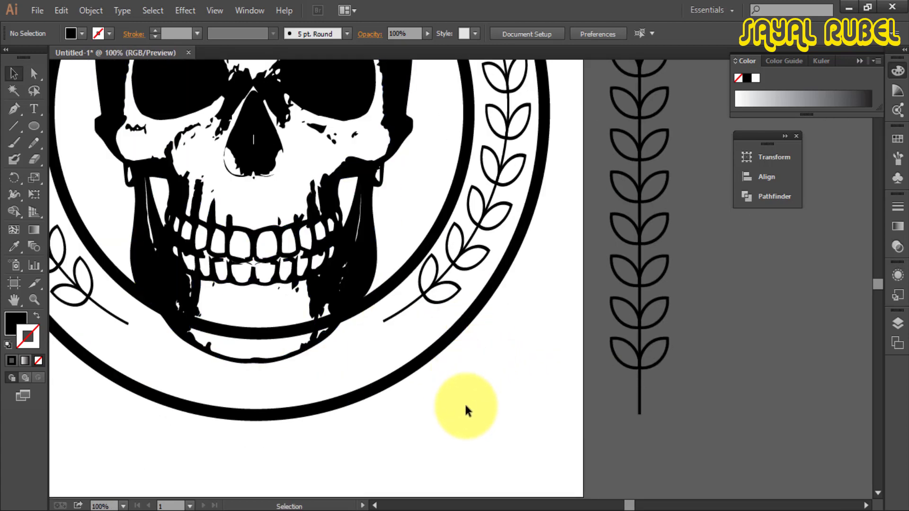
{"action": "key", "text": "t"}
{"action": "left_click", "coordinate": [448, 398]}
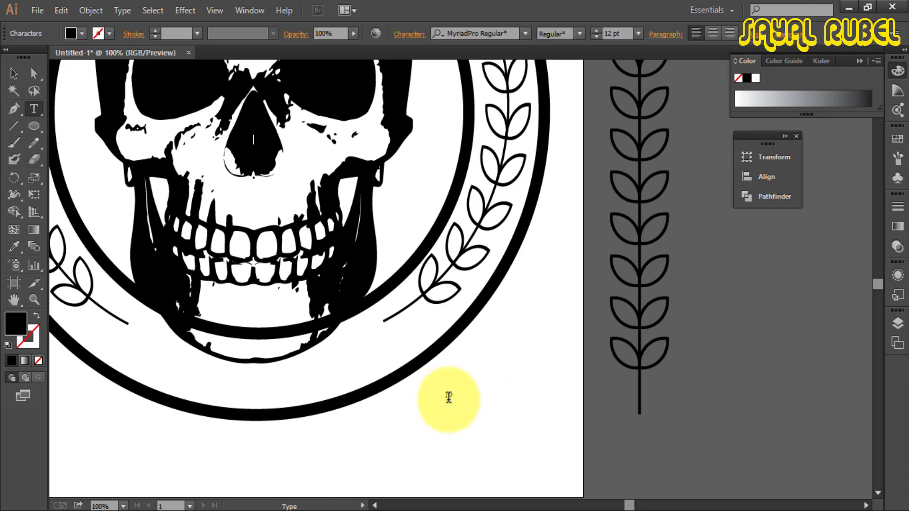
{"action": "key", "text": "Escape"}
{"action": "left_click_drag", "start_coordinate": [461, 404], "coordinate": [263, 409]}
Set the font of the 1947 text to Nexa Bold.
{"action": "left_click", "coordinate": [524, 33]}
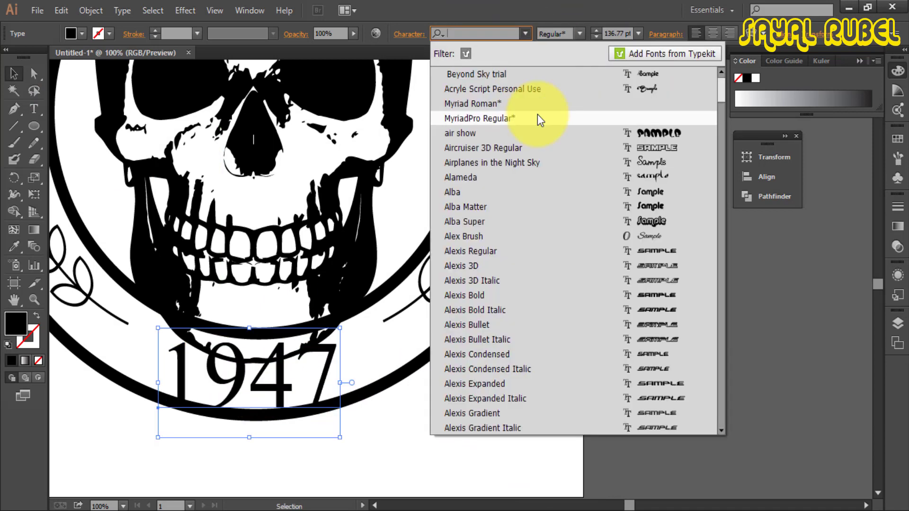
{"action": "scroll", "coordinate": [589, 330], "scroll_direction": "down", "scroll_amount": 4}
{"action": "scroll", "coordinate": [592, 334], "scroll_direction": "down", "scroll_amount": 9}
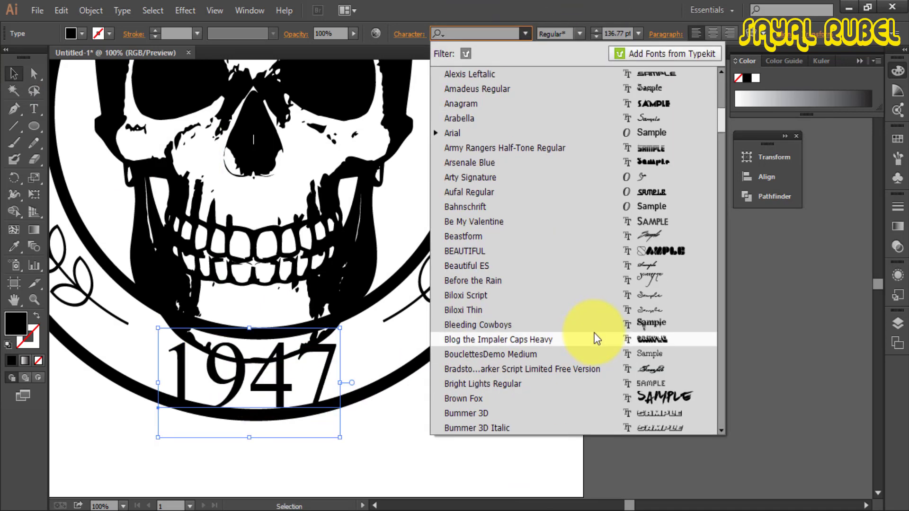
{"action": "type", "text": "nexa"}
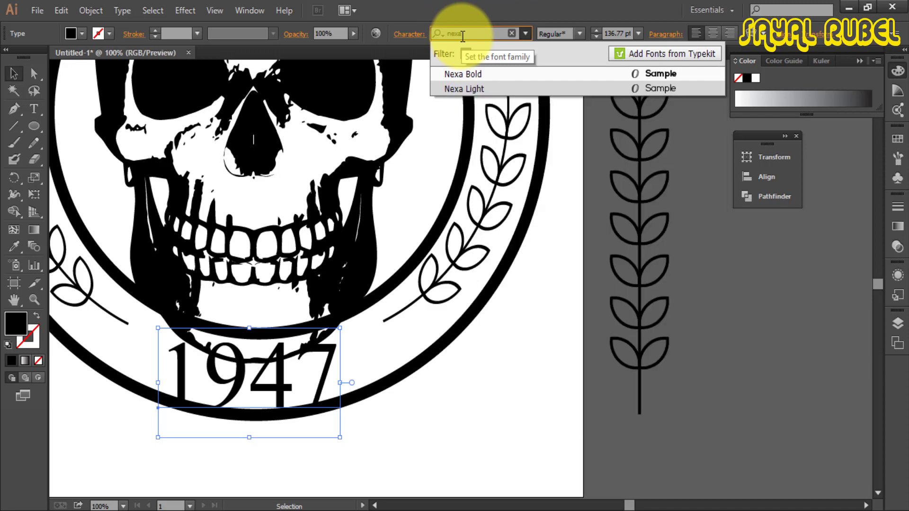
{"action": "left_click", "coordinate": [502, 74]}
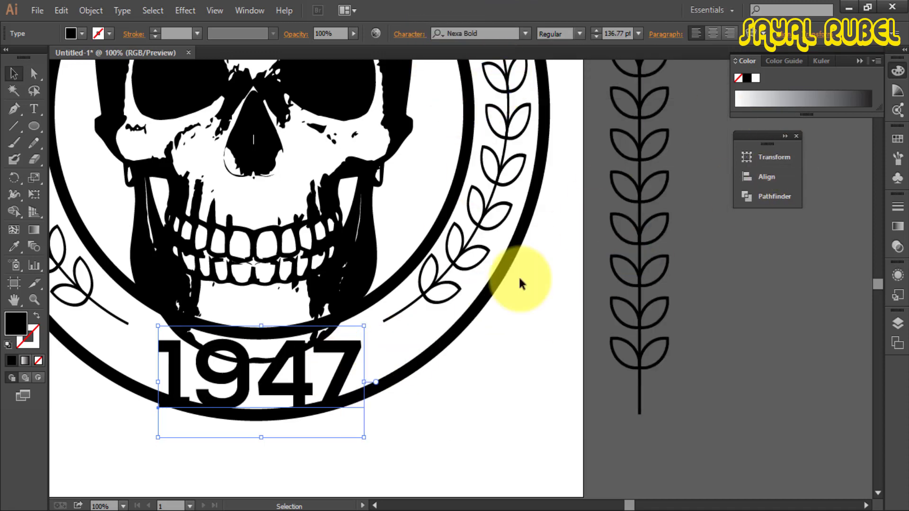
Give the 1947 text a white fill and a 7 pt black stroke.
{"action": "left_click_drag", "start_coordinate": [342, 389], "coordinate": [471, 399]}
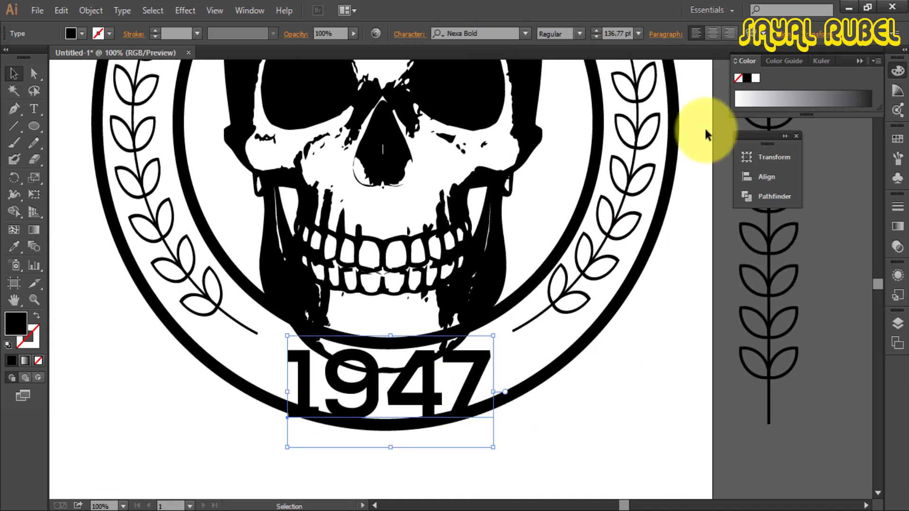
{"action": "left_click", "coordinate": [755, 78]}
{"action": "left_click", "coordinate": [23, 348]}
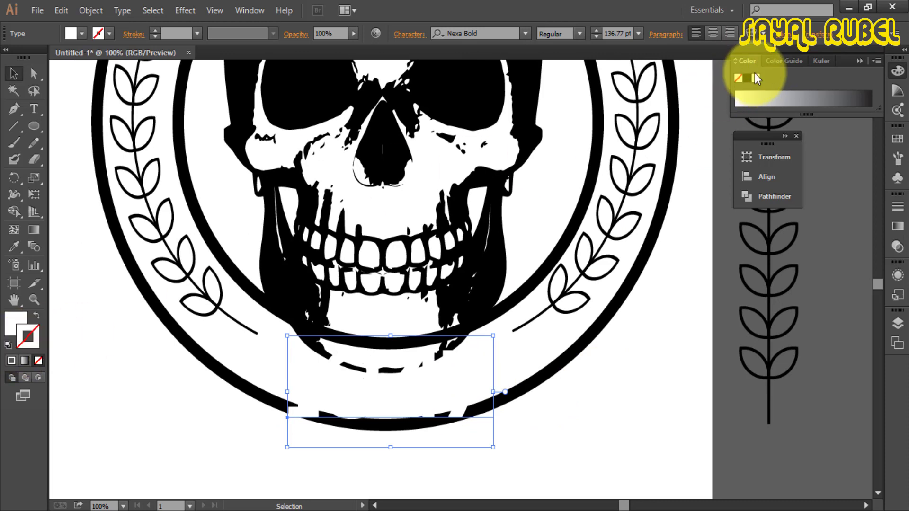
{"action": "left_click", "coordinate": [746, 77]}
{"action": "left_click", "coordinate": [184, 34]}
{"action": "type", "text": "7"}
{"action": "key", "text": "Return"}
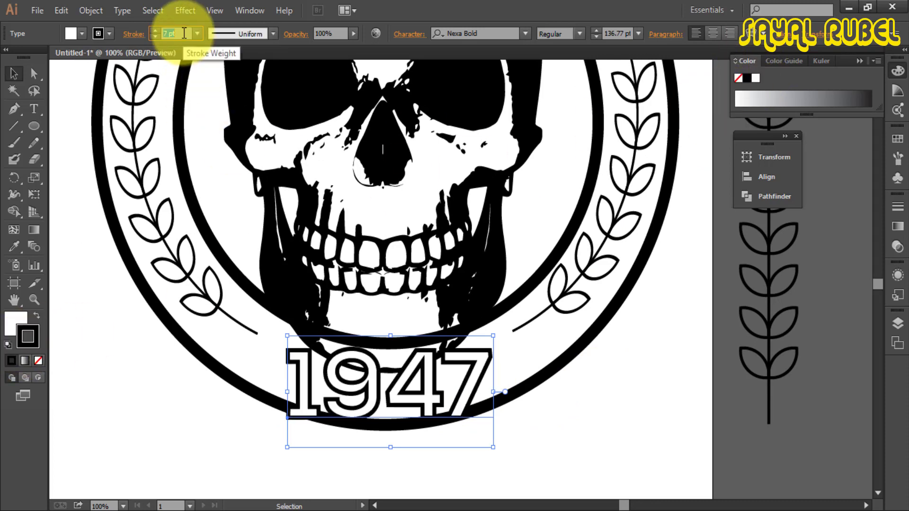
{"action": "left_click", "coordinate": [567, 399]}
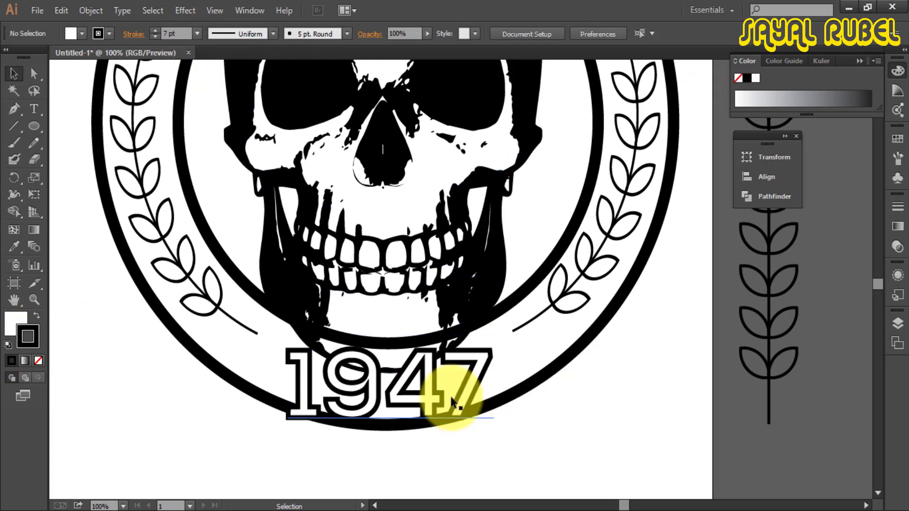
Warp the 1947 text with a horizontal Arc at -20% bend to follow the rings.
{"action": "left_click", "coordinate": [452, 402]}
{"action": "left_click", "coordinate": [750, 40]}
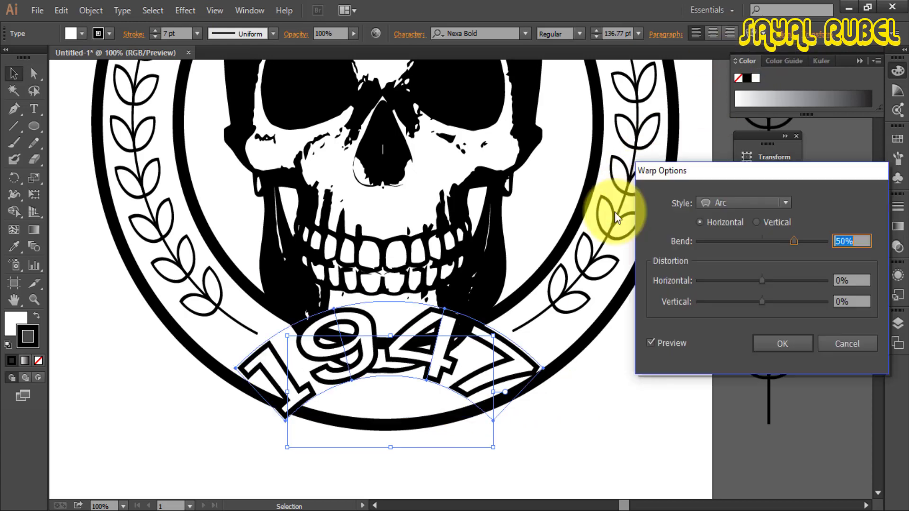
{"action": "mouse_move", "coordinate": [768, 243]}
{"action": "left_mouse_down"}
{"action": "mouse_move", "coordinate": [740, 242]}
{"action": "mouse_move", "coordinate": [751, 242]}
{"action": "left_mouse_up"}
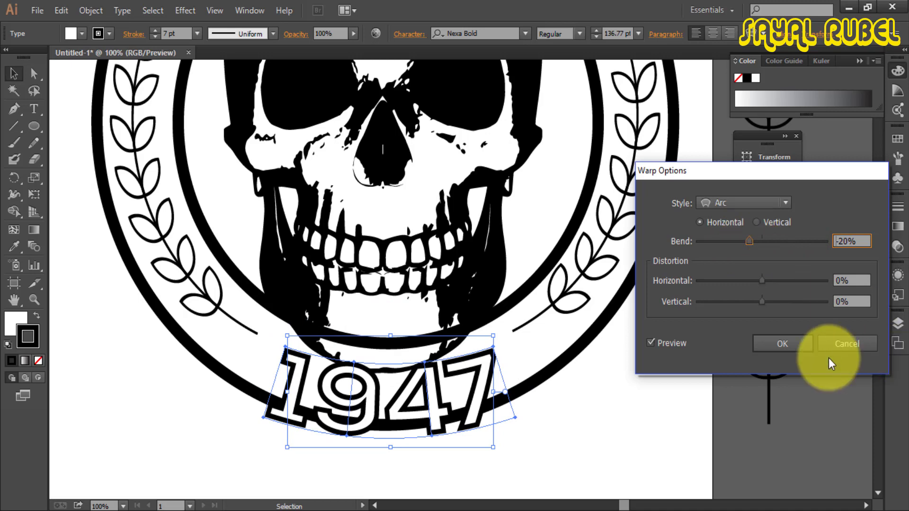
{"action": "left_click", "coordinate": [782, 344]}
{"action": "left_click", "coordinate": [453, 457]}
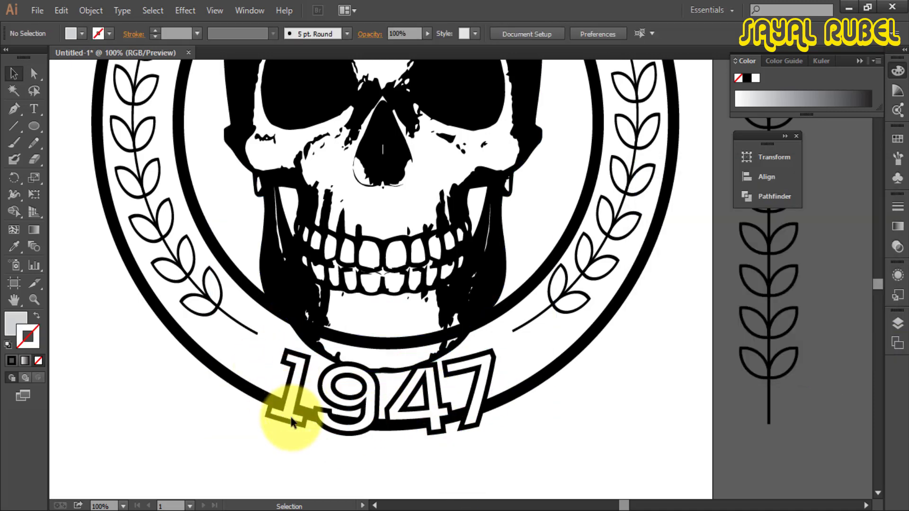
Nudge the warped 1947 text upward so it fits in the band between the two rings.
{"action": "left_click_drag", "start_coordinate": [292, 421], "coordinate": [463, 450]}
{"action": "left_click", "coordinate": [474, 480]}
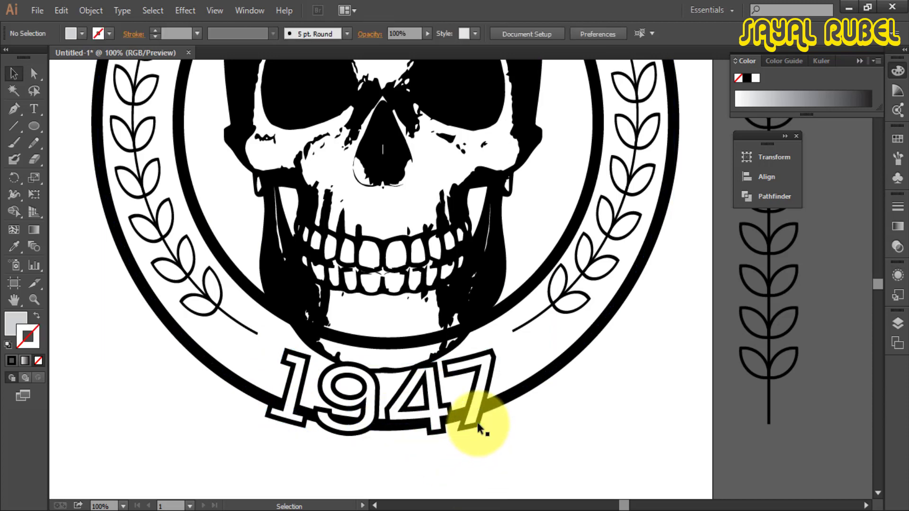
{"action": "left_click", "coordinate": [477, 427]}
{"action": "key", "text": "Up"}
{"action": "key", "text": "Up"}
{"action": "key", "text": "Up"}
{"action": "key", "text": "Up"}
{"action": "key", "text": "Up"}
{"action": "key", "text": "Up"}
{"action": "key", "text": "Up"}
{"action": "key", "text": "Up"}
{"action": "key", "text": "Up"}
{"action": "key", "text": "Up"}
{"action": "key", "text": "Up"}
{"action": "key", "text": "Up"}
{"action": "key", "text": "Up"}
{"action": "key", "text": "Up"}
{"action": "key", "text": "Up"}
{"action": "key", "text": "Up"}
{"action": "key", "text": "Up"}
{"action": "key", "text": "Up"}
{"action": "key", "text": "Up"}
{"action": "key", "text": "Up"}
{"action": "key", "text": "Up"}
{"action": "key", "text": "Up"}
{"action": "key", "text": "Up"}
{"action": "key", "text": "Up"}
{"action": "key", "text": "Up"}
{"action": "key", "text": "Up"}
{"action": "key", "text": "Up"}
{"action": "key", "text": "Up"}
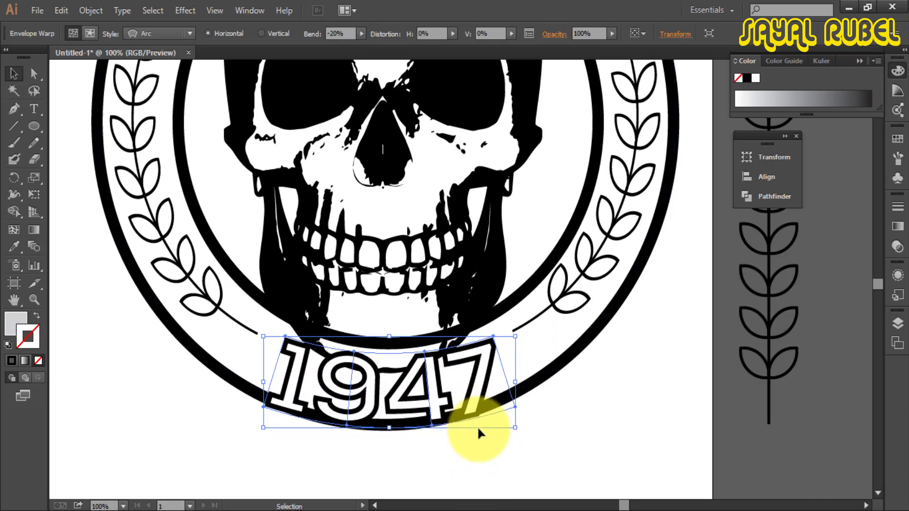
{"action": "left_click", "coordinate": [479, 438]}
{"action": "scroll", "coordinate": [568, 402], "scroll_direction": "up", "scroll_amount": 1}
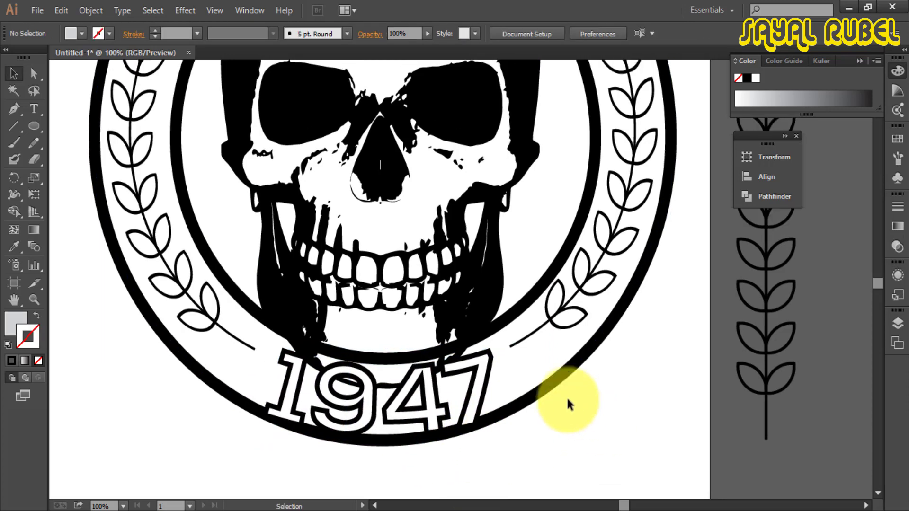
Expand the warped 1947 text's object and fill, and set its stroke weight to 9 pt.
{"action": "left_click", "coordinate": [468, 421]}
{"action": "left_click", "coordinate": [91, 10]}
{"action": "left_click", "coordinate": [113, 160]}
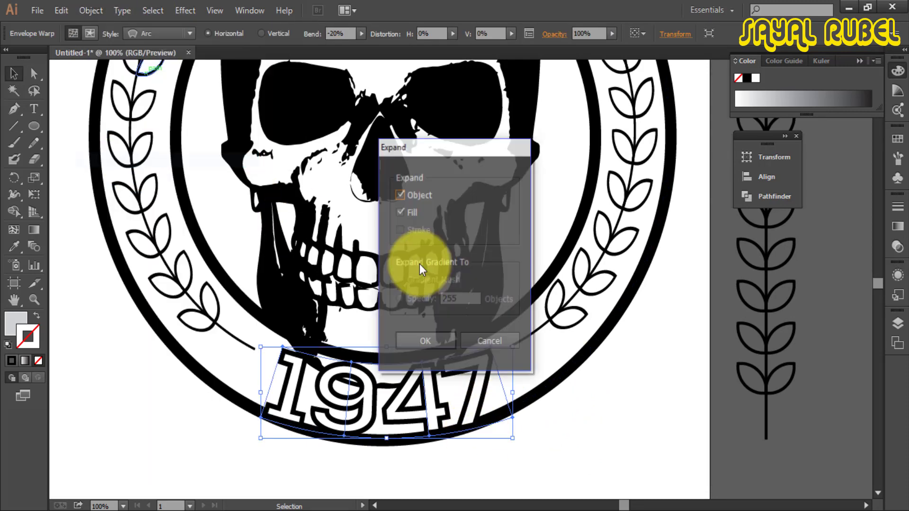
{"action": "left_click", "coordinate": [442, 320]}
{"action": "scroll", "coordinate": [185, 31], "scroll_direction": "up", "scroll_amount": 2}
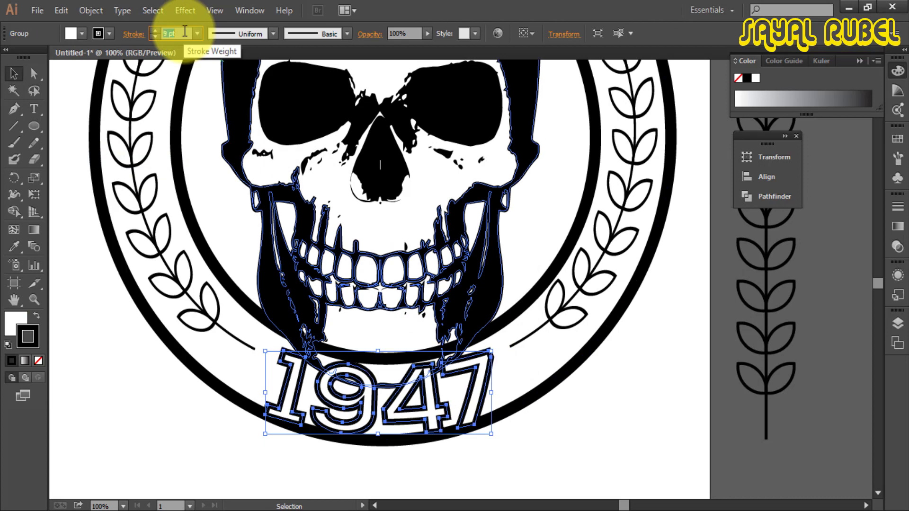
{"action": "left_click", "coordinate": [52, 317]}
{"action": "key", "text": "ctrl+minus"}
{"action": "key", "text": "ctrl+minus"}
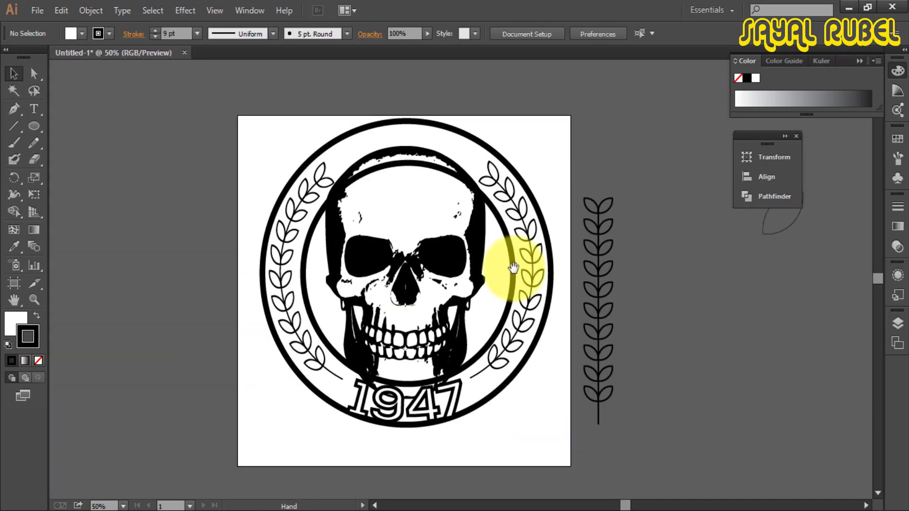
{"action": "left_click", "coordinate": [427, 164]}
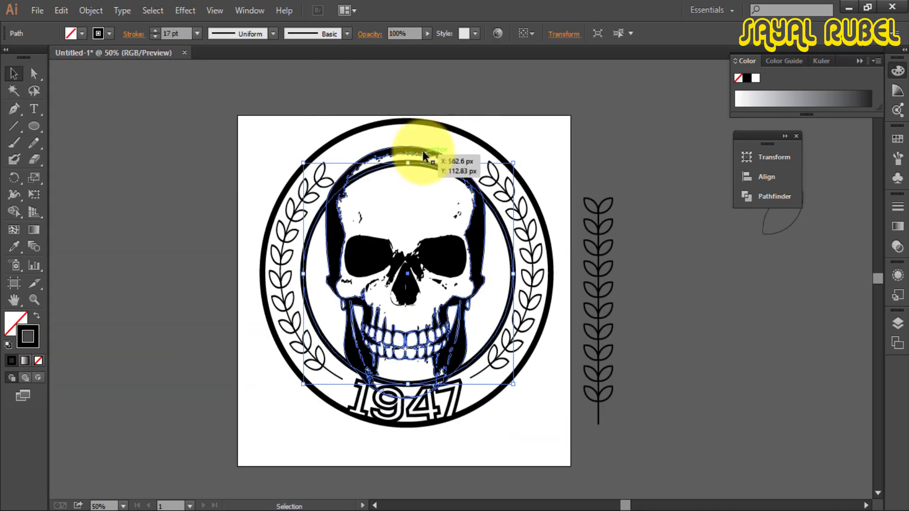
{"action": "left_click", "coordinate": [582, 431]}
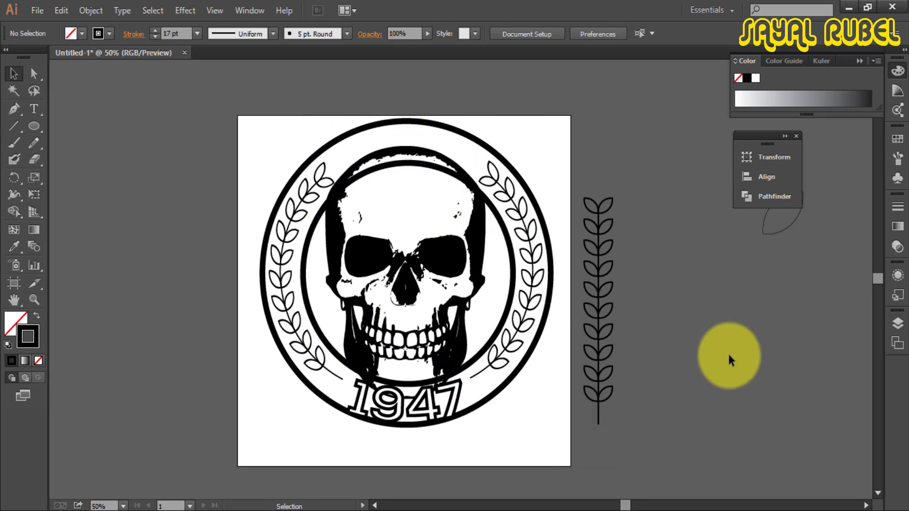
{"action": "key", "text": "ctrl+minus"}
{"action": "key", "text": "ctrl+plus"}
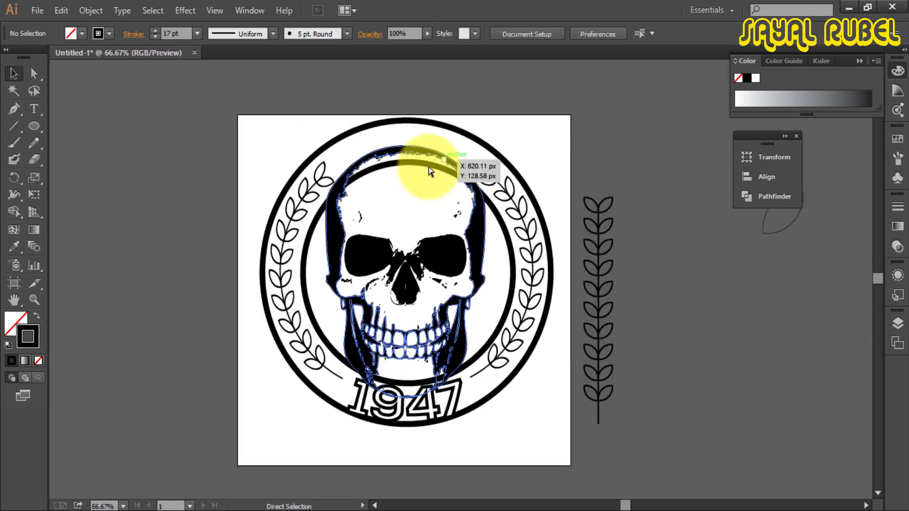
Add the text "Bad Man" in Nexa Bold inside the upper part of the band between the two rings.
{"action": "key", "text": "ctrl+plus"}
{"action": "scroll", "coordinate": [378, 237], "scroll_direction": "up", "scroll_amount": 3}
{"action": "left_click_drag", "start_coordinate": [341, 172], "coordinate": [351, 229]}
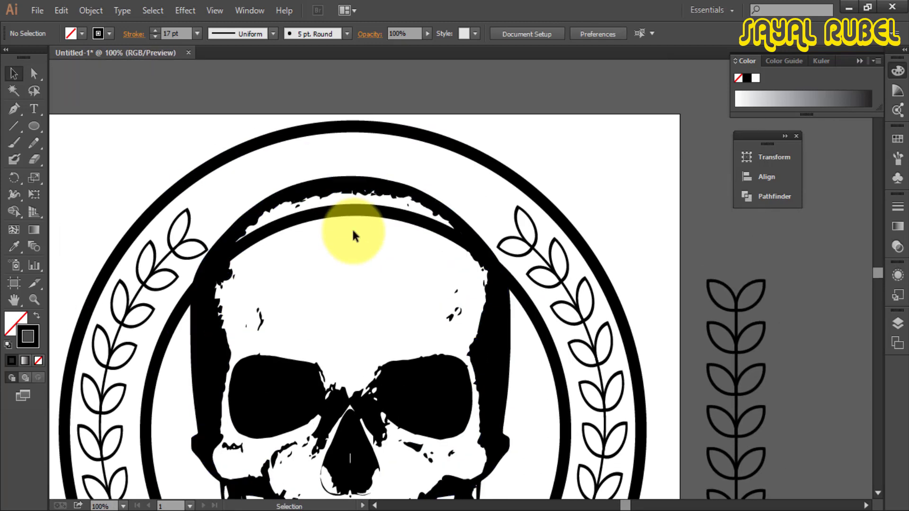
{"action": "key", "text": "t"}
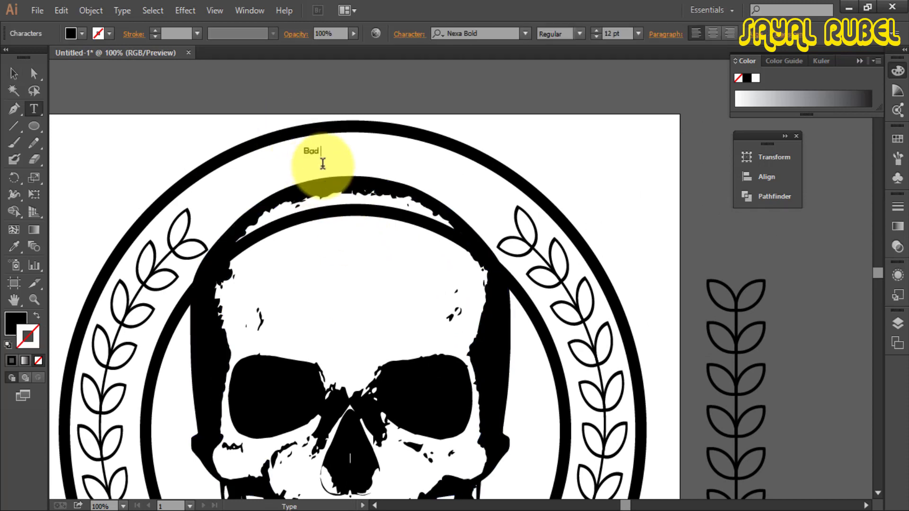
{"action": "type", "text": "n"}
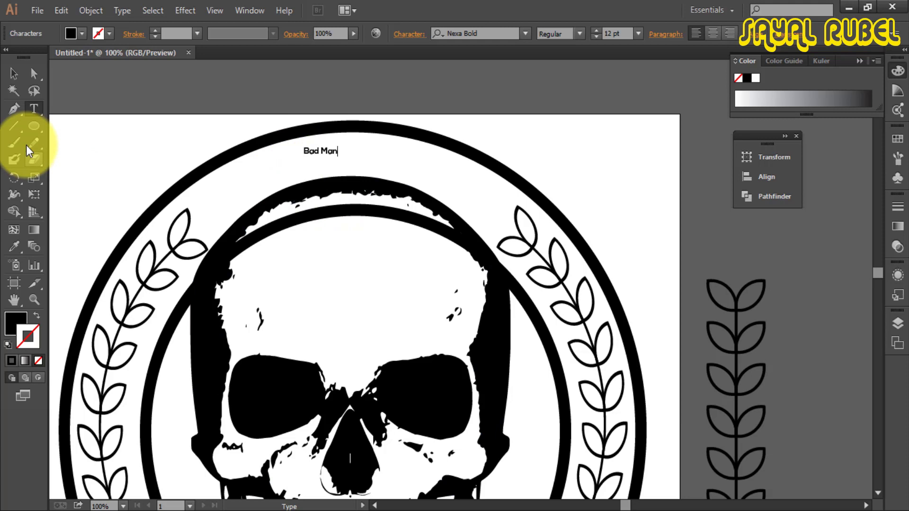
Scale the Bad Man text up to about 57 pt and position it in the band above the skull.
{"action": "left_click", "coordinate": [14, 74]}
{"action": "left_click_drag", "start_coordinate": [340, 161], "coordinate": [385, 192]}
{"action": "key", "text": "ctrl+shift+a"}
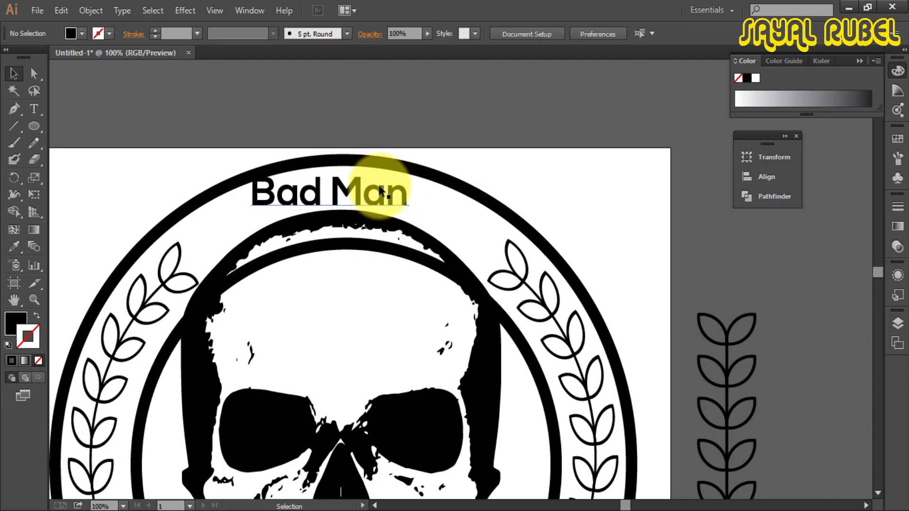
Center the Bad Man text horizontally on the artboard using the full alignment options.
{"action": "left_click", "coordinate": [378, 186]}
{"action": "left_click", "coordinate": [249, 10]}
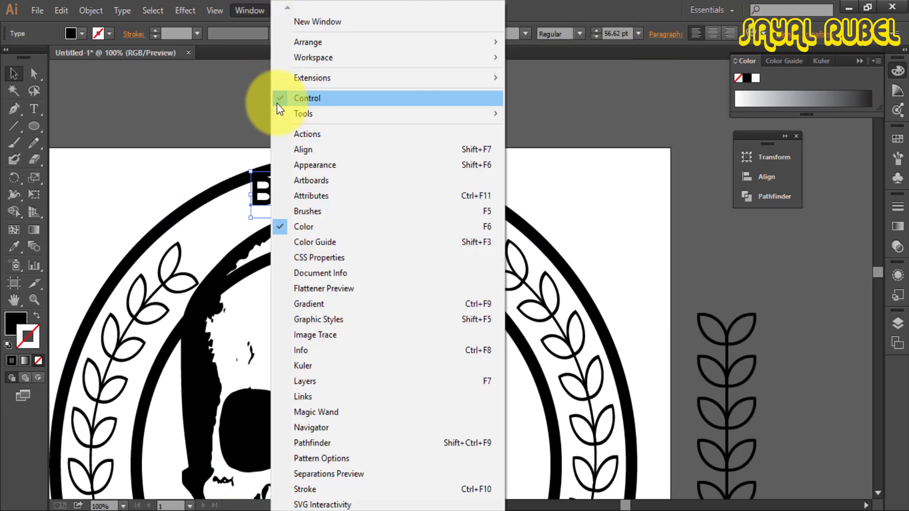
{"action": "left_click", "coordinate": [318, 148]}
{"action": "left_click", "coordinate": [725, 147]}
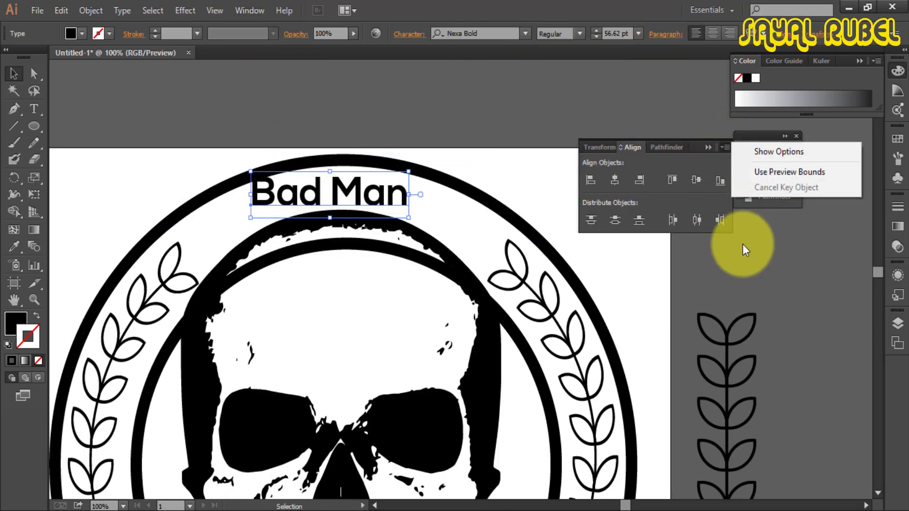
{"action": "left_click", "coordinate": [761, 153]}
{"action": "left_click", "coordinate": [731, 307]}
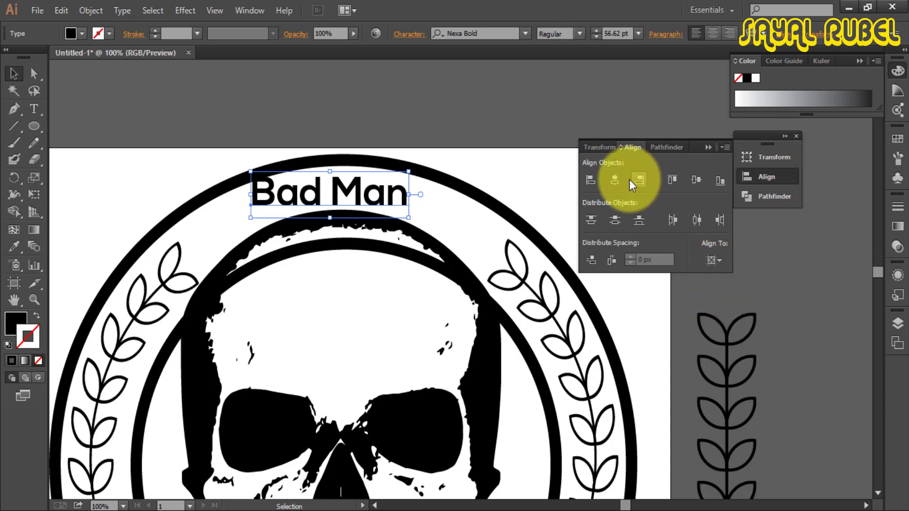
{"action": "left_click", "coordinate": [614, 179]}
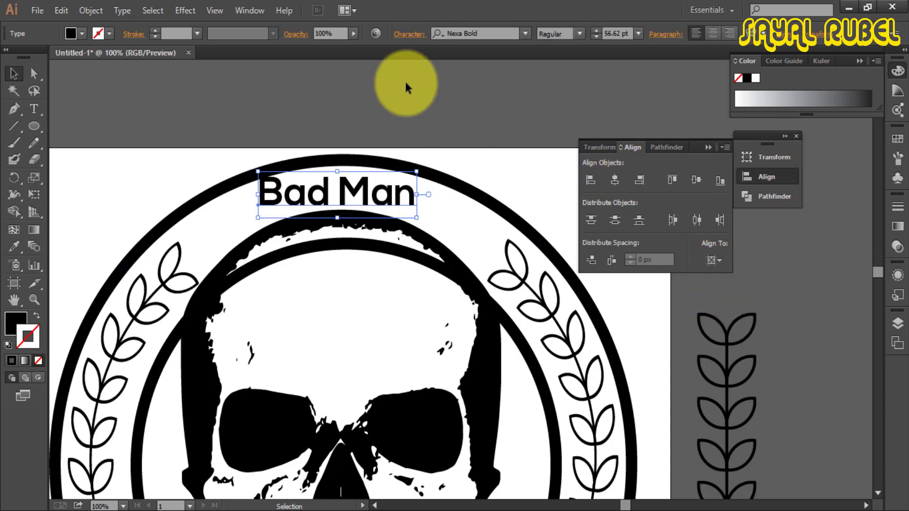
Try warping the Bad Man text with a horizontal Arc at 25% bend.
{"action": "left_click", "coordinate": [750, 33]}
{"action": "left_click_drag", "start_coordinate": [770, 241], "coordinate": [776, 242]}
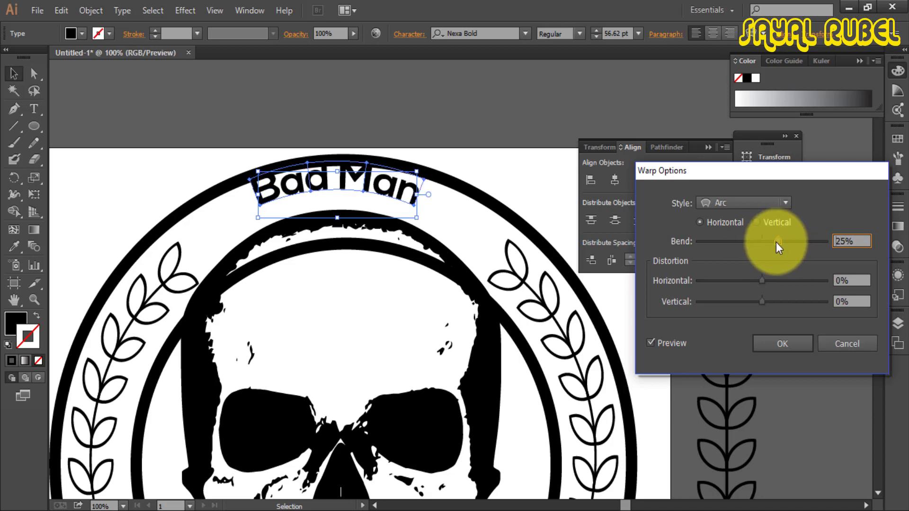
{"action": "left_click", "coordinate": [799, 344]}
{"action": "left_click", "coordinate": [395, 120]}
Try expanding the warped Bad Man text, then give it a white fill and a 5 pt black stroke.
{"action": "left_click", "coordinate": [365, 188]}
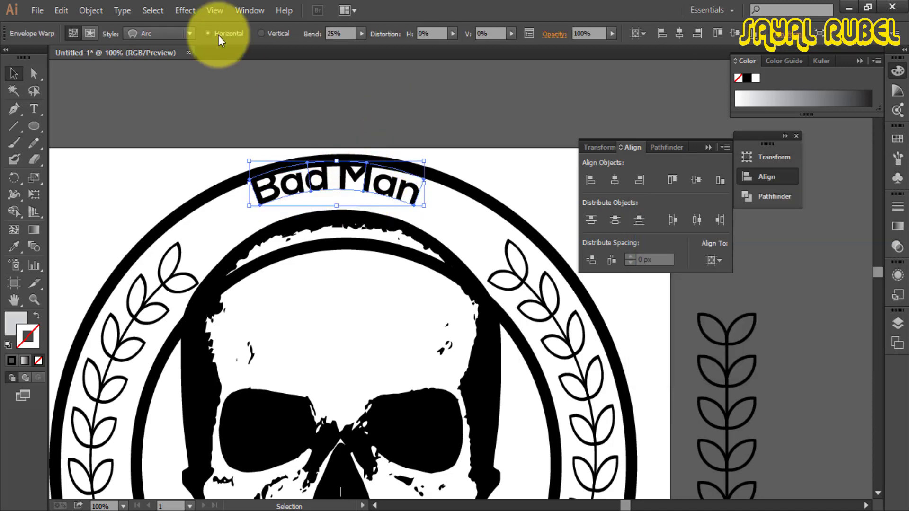
{"action": "left_click", "coordinate": [90, 10]}
{"action": "left_click", "coordinate": [113, 160]}
{"action": "left_click", "coordinate": [426, 340]}
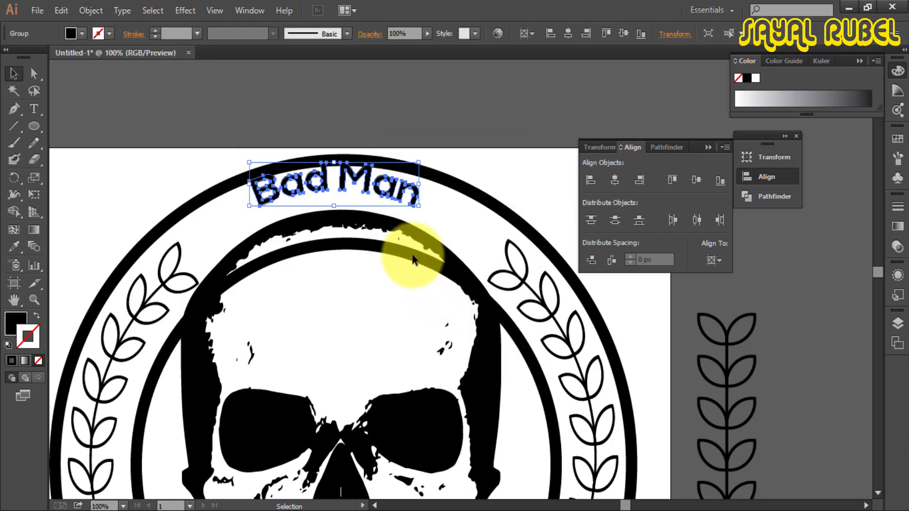
{"action": "left_click", "coordinate": [37, 314]}
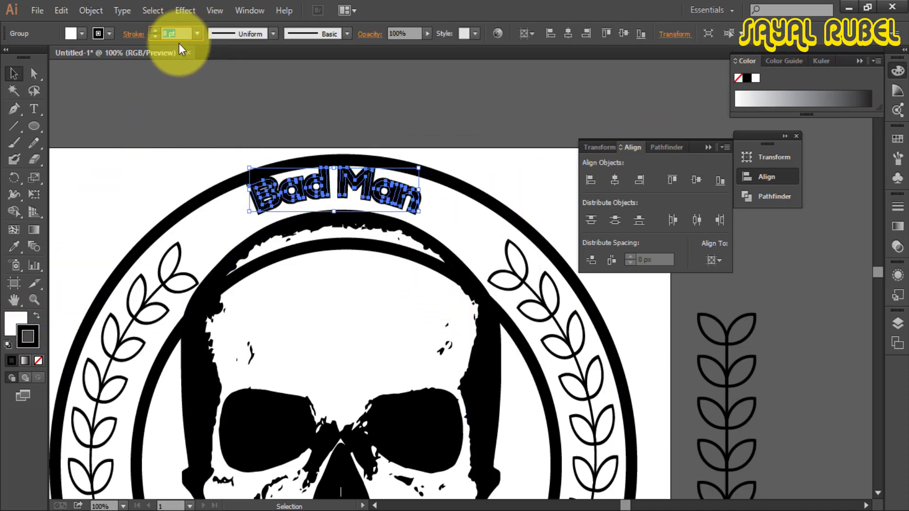
{"action": "left_click", "coordinate": [326, 202]}
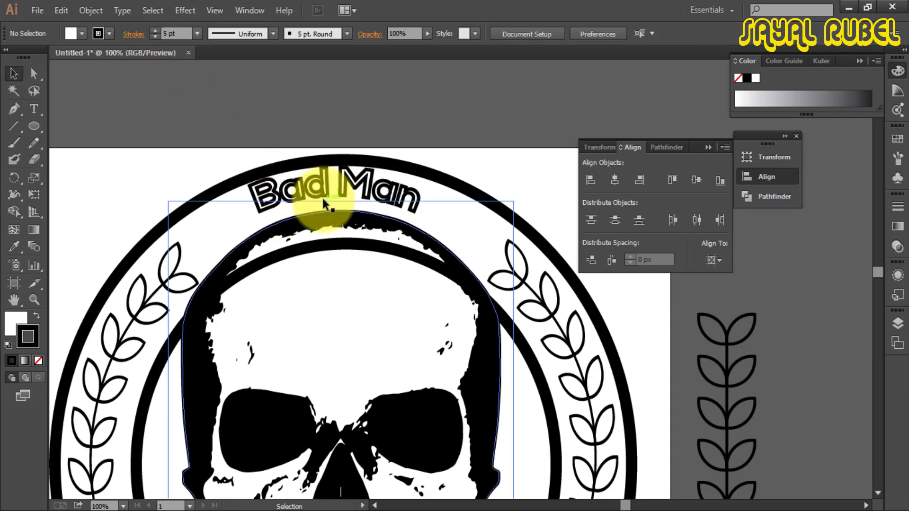
Try a 6 pt stroke on the Bad Man lettering and nudge it upward in the band.
{"action": "key", "text": "ctrl+equal"}
{"action": "scroll", "coordinate": [355, 227], "scroll_direction": "up", "scroll_amount": 3}
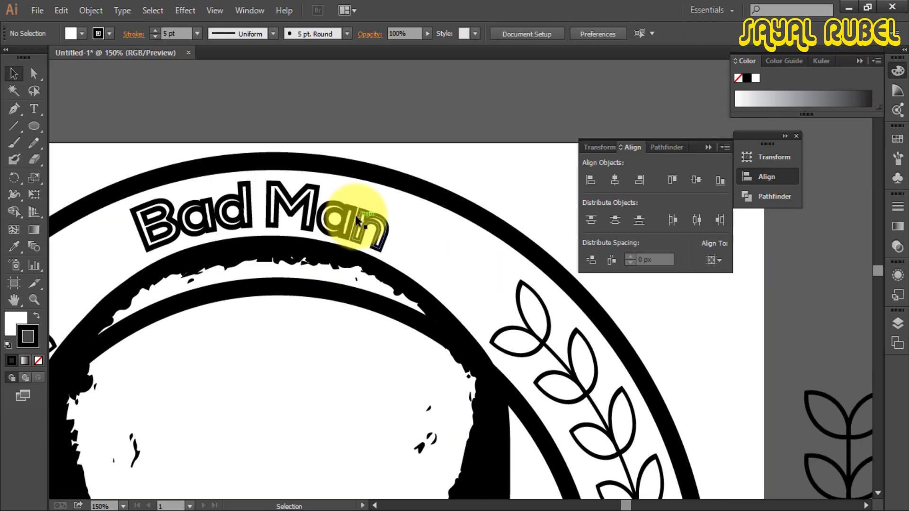
{"action": "left_click", "coordinate": [361, 209]}
{"action": "key", "text": "a"}
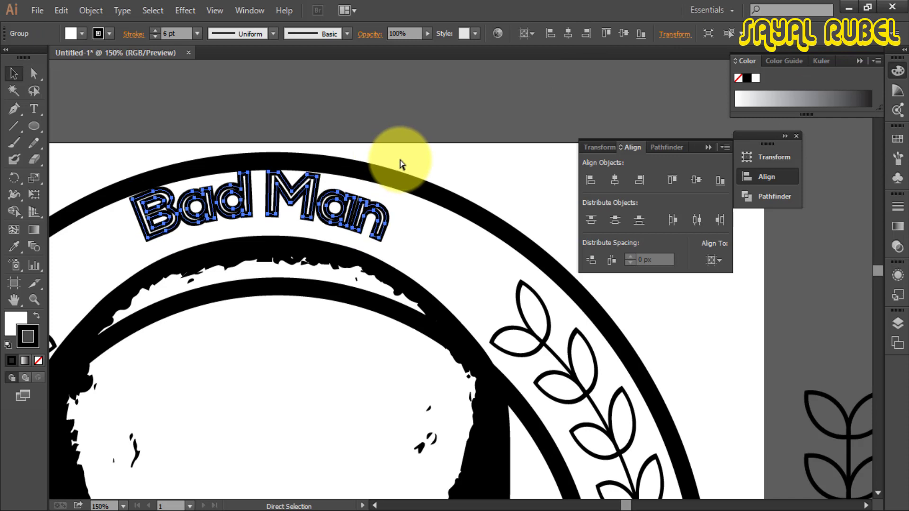
Undo the stroke, fill, expansion and warp edits back to the straight, editable Bad Man text.
{"action": "key", "text": "ctrl+z"}
{"action": "key", "text": "ctrl+z"}
{"action": "key", "text": "ctrl+z"}
{"action": "key", "text": "ctrl+z"}
{"action": "key", "text": "ctrl+z"}
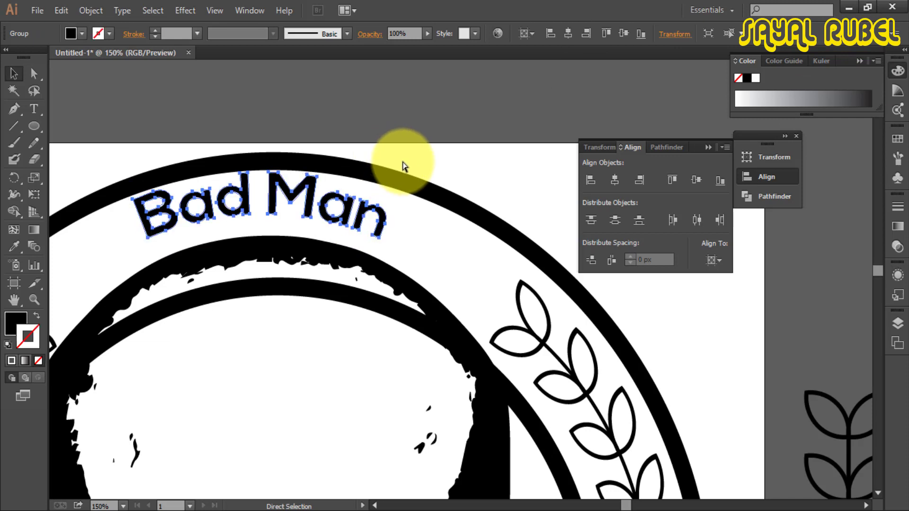
{"action": "key", "text": "ctrl+z"}
{"action": "key", "text": "ctrl+z"}
{"action": "key", "text": "ctrl+z"}
{"action": "key", "text": "ctrl+z"}
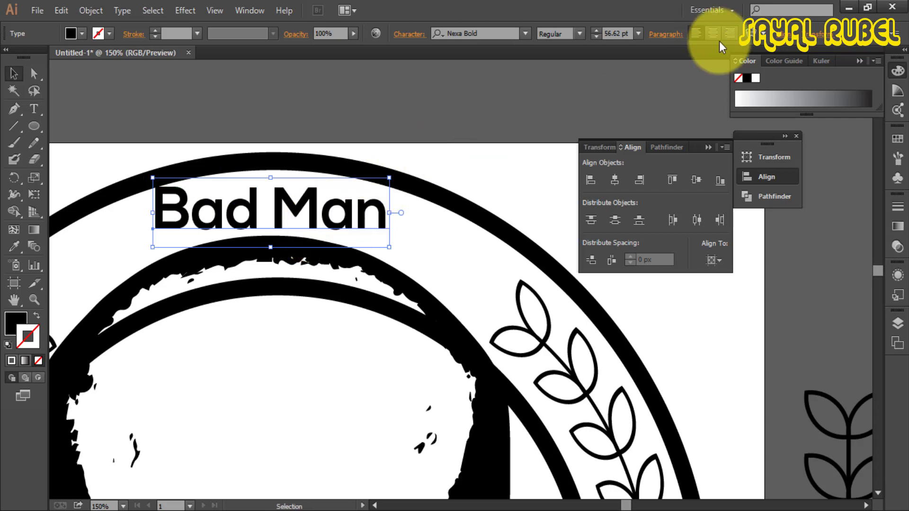
Warp the straight Bad Man text with a horizontal Arc at 27% bend.
{"action": "left_click", "coordinate": [751, 34]}
{"action": "left_click_drag", "start_coordinate": [777, 241], "coordinate": [777, 245]}
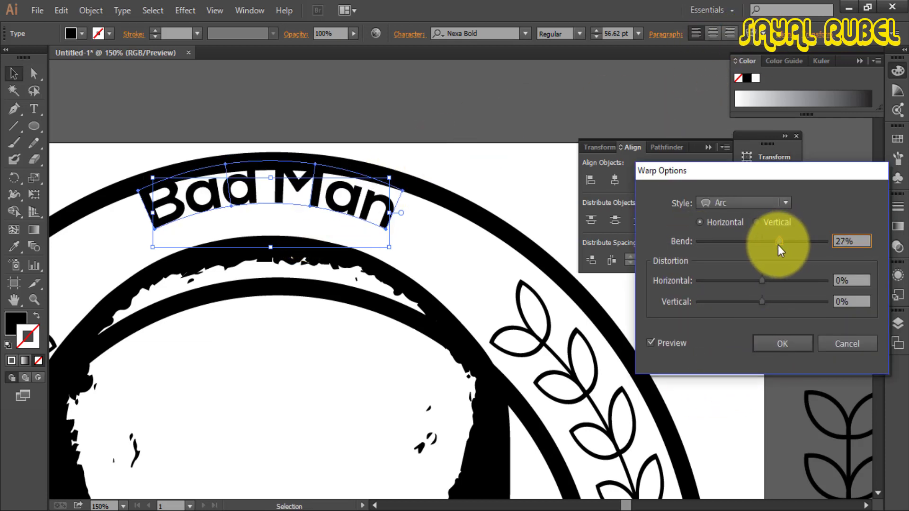
{"action": "left_click", "coordinate": [782, 344]}
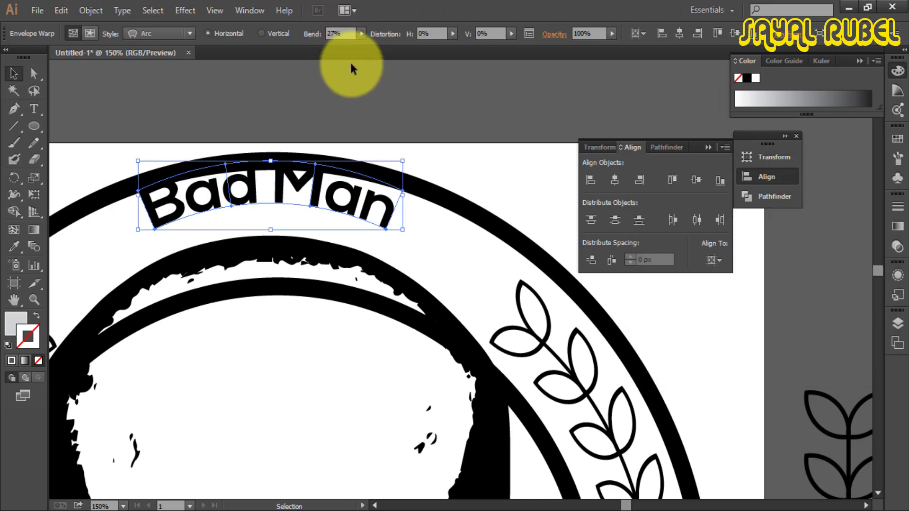
Try raising the Bad Man warp's bend to 36%.
{"action": "left_click", "coordinate": [349, 33]}
{"action": "key", "text": "Up"}
{"action": "key", "text": "Up"}
{"action": "key", "text": "Up"}
{"action": "key", "text": "Up"}
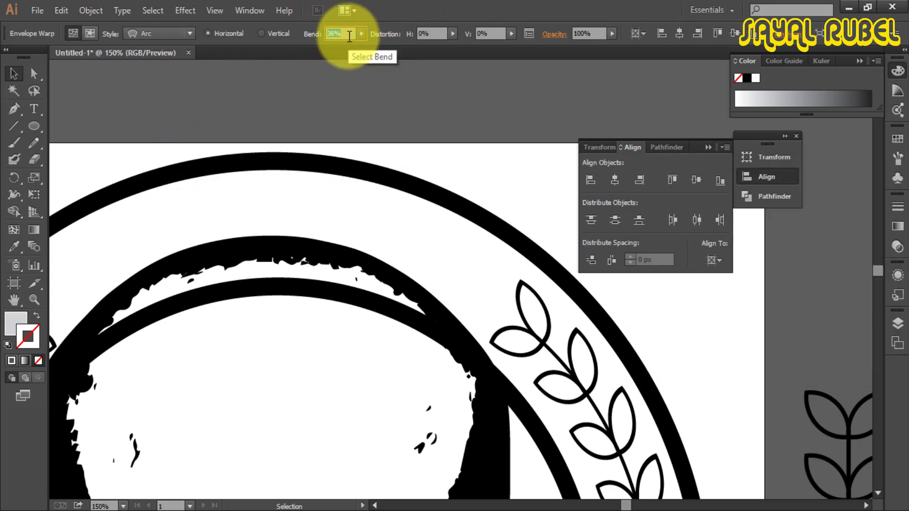
Set the Bad Man warp's bend to 22% and move the text back into the band between the rings.
{"action": "scroll", "coordinate": [334, 156], "scroll_direction": "up", "scroll_amount": 5}
{"action": "scroll", "coordinate": [325, 124], "scroll_direction": "down", "scroll_amount": 3}
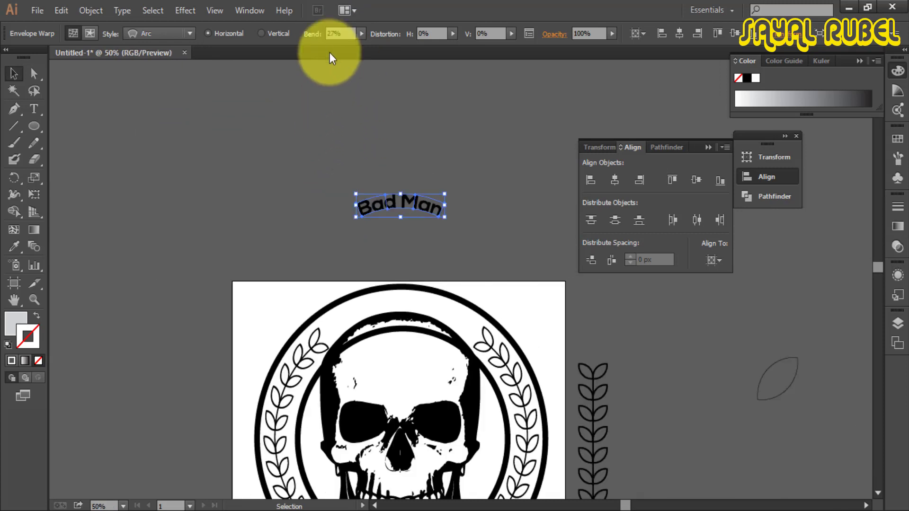
{"action": "mouse_move", "coordinate": [350, 44]}
{"action": "left_mouse_down"}
{"action": "mouse_move", "coordinate": [360, 46]}
{"action": "mouse_move", "coordinate": [339, 47]}
{"action": "left_mouse_up"}
{"action": "left_click_drag", "start_coordinate": [396, 187], "coordinate": [410, 309]}
{"action": "key", "text": "ctrl+equal"}
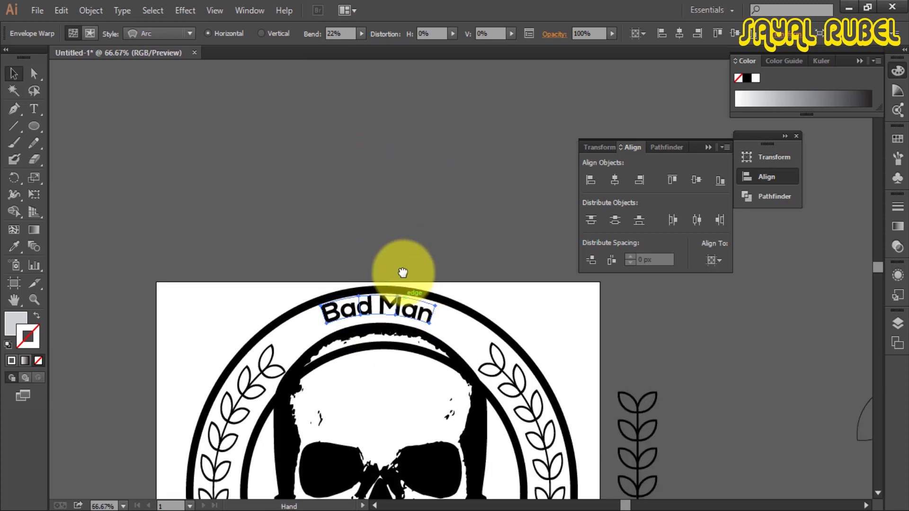
{"action": "scroll", "coordinate": [403, 272], "scroll_direction": "down", "scroll_amount": 2}
{"action": "left_click_drag", "start_coordinate": [408, 276], "coordinate": [408, 278]}
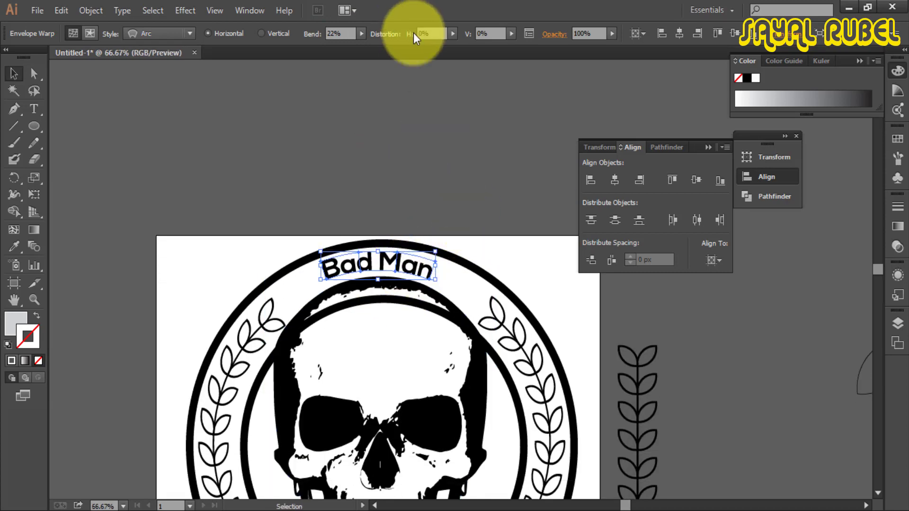
Enlarge the warped Bad Man text proportionally from its center to span more of the upper band.
{"action": "key", "text": "ctrl+equal"}
{"action": "left_click", "coordinate": [379, 166]}
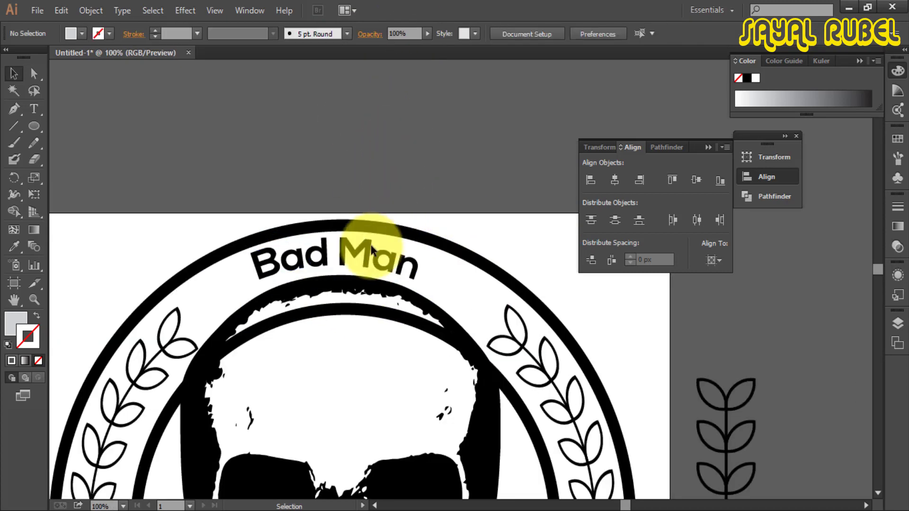
{"action": "left_click", "coordinate": [362, 268]}
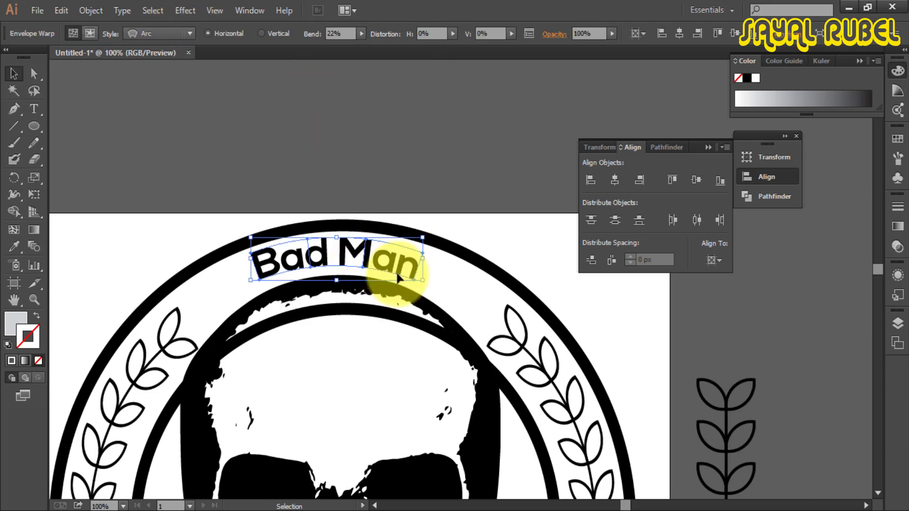
{"action": "left_click_drag", "start_coordinate": [418, 280], "coordinate": [454, 291]}
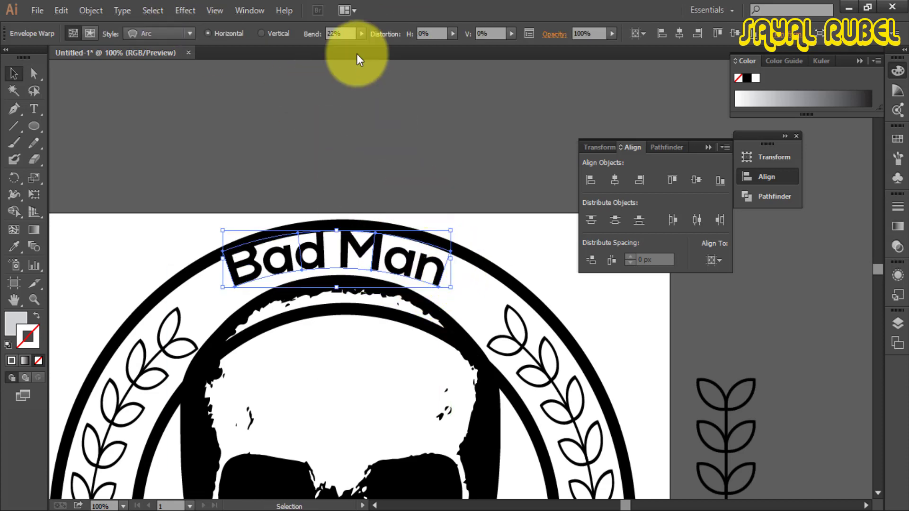
Set the enlarged Bad Man warp's bend to 25% and move the text down into the band.
{"action": "left_click", "coordinate": [341, 33]}
{"action": "key", "text": "Up"}
{"action": "key", "text": "Up"}
{"action": "key", "text": "Up"}
{"action": "key", "text": "Up"}
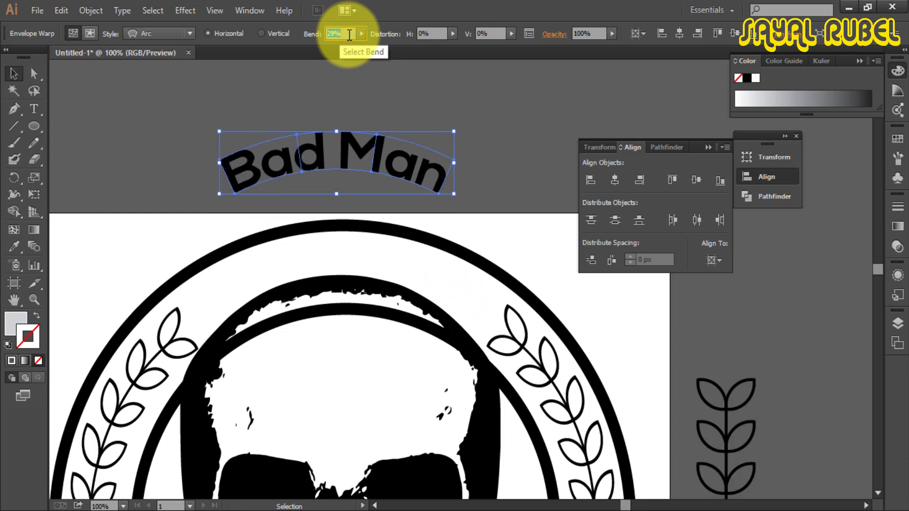
{"action": "key", "text": "Down"}
{"action": "left_click_drag", "start_coordinate": [373, 138], "coordinate": [374, 281]}
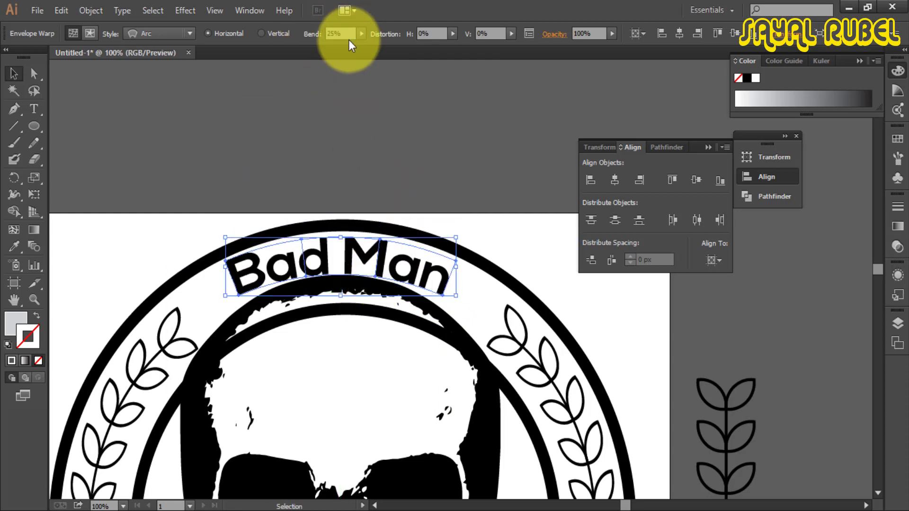
Set the Bad Man warp's bend to 48% and place the text between the outer ring and the skull.
{"action": "mouse_move", "coordinate": [331, 49]}
{"action": "left_mouse_down"}
{"action": "mouse_move", "coordinate": [350, 50]}
{"action": "mouse_move", "coordinate": [326, 43]}
{"action": "mouse_move", "coordinate": [356, 50]}
{"action": "mouse_move", "coordinate": [346, 44]}
{"action": "left_mouse_up"}
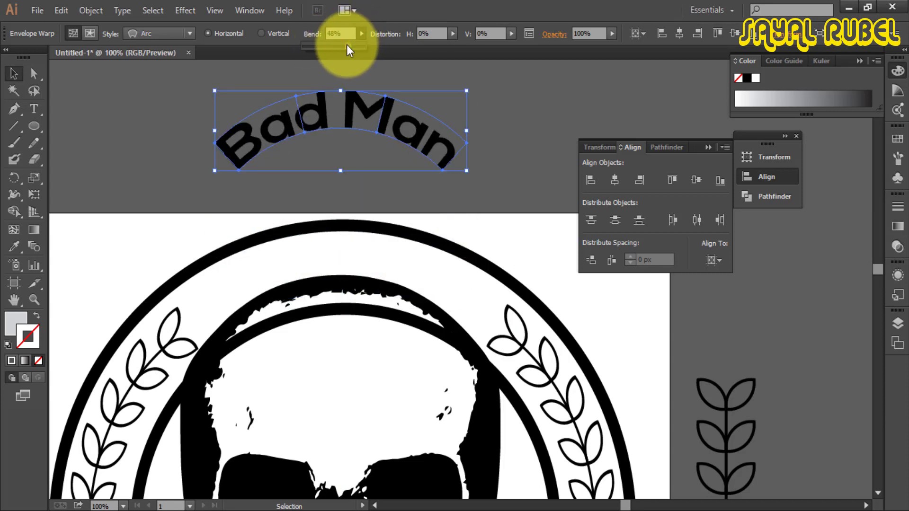
{"action": "left_click_drag", "start_coordinate": [304, 110], "coordinate": [304, 281]}
{"action": "left_click", "coordinate": [487, 180]}
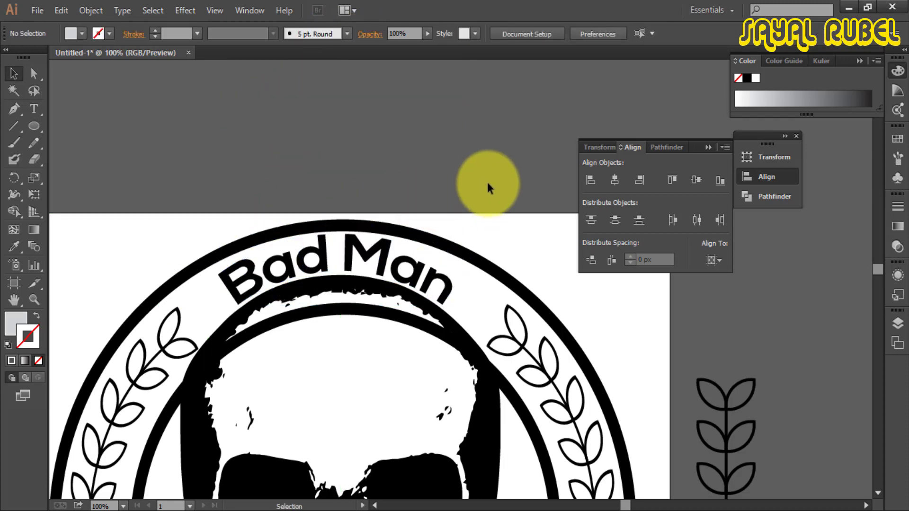
{"action": "scroll", "coordinate": [487, 180], "scroll_direction": "down", "scroll_amount": 3}
{"action": "left_click_drag", "start_coordinate": [490, 188], "coordinate": [490, 182]}
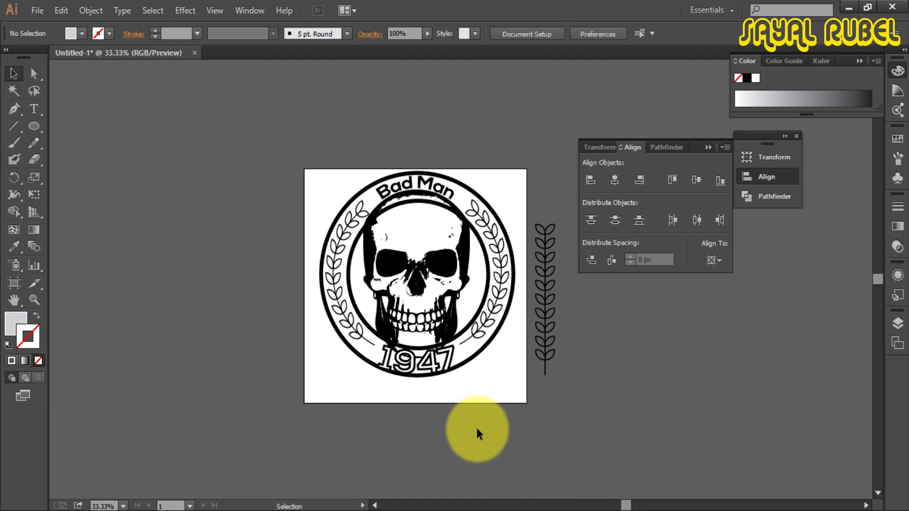
Set the inner ring's stroke weight to 20 pt.
{"action": "key", "text": "ctrl+plus"}
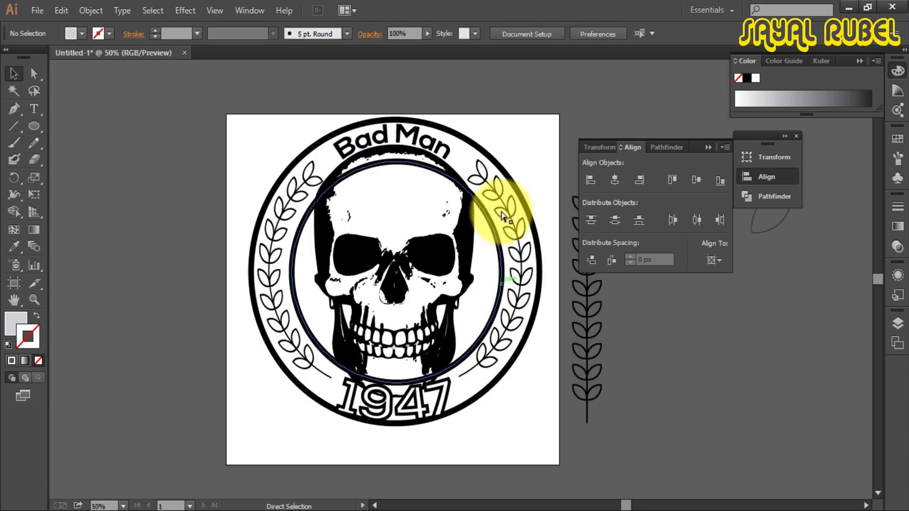
{"action": "left_click", "coordinate": [501, 258]}
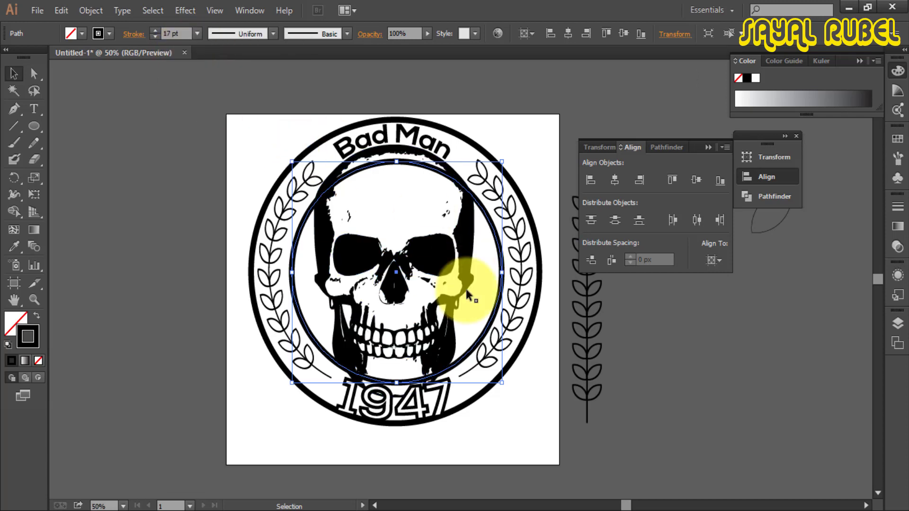
{"action": "key", "text": "ctrl+plus"}
{"action": "key", "text": "ctrl+plus"}
{"action": "scroll", "coordinate": [426, 216], "scroll_direction": "up", "scroll_amount": 3}
{"action": "left_click", "coordinate": [152, 30]}
{"action": "left_click", "coordinate": [153, 30]}
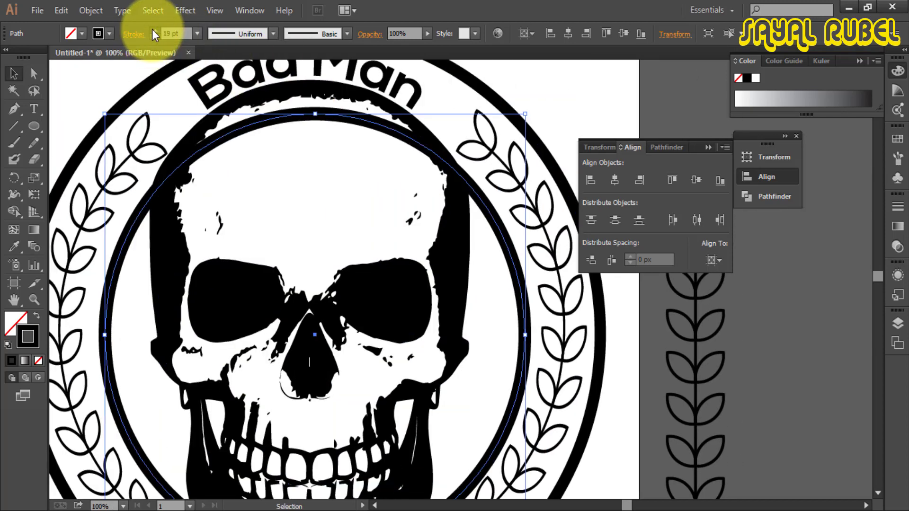
{"action": "left_click", "coordinate": [152, 30]}
Try a white fill on the inner ring, and swap its fill and stroke colors.
{"action": "left_click", "coordinate": [756, 78]}
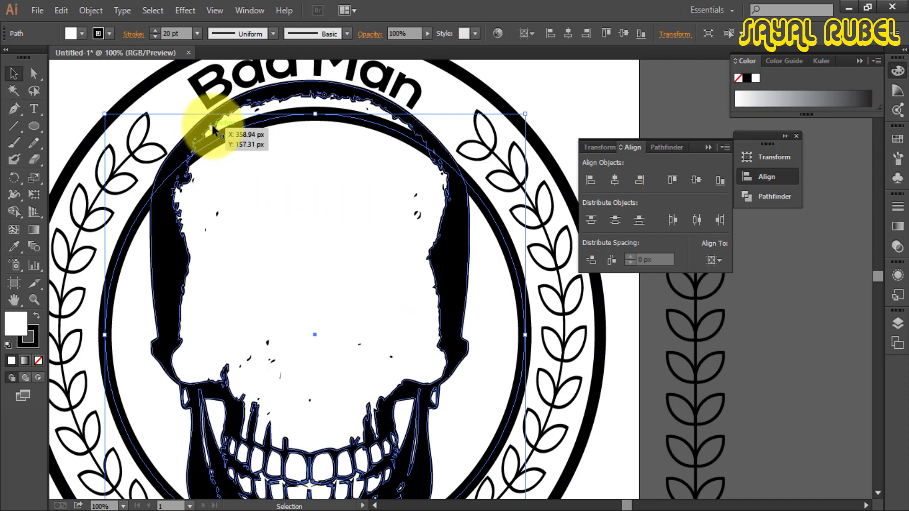
{"action": "left_click_drag", "start_coordinate": [203, 122], "coordinate": [229, 116]}
{"action": "key", "text": "ctrl+z"}
{"action": "key", "text": "ctrl+z"}
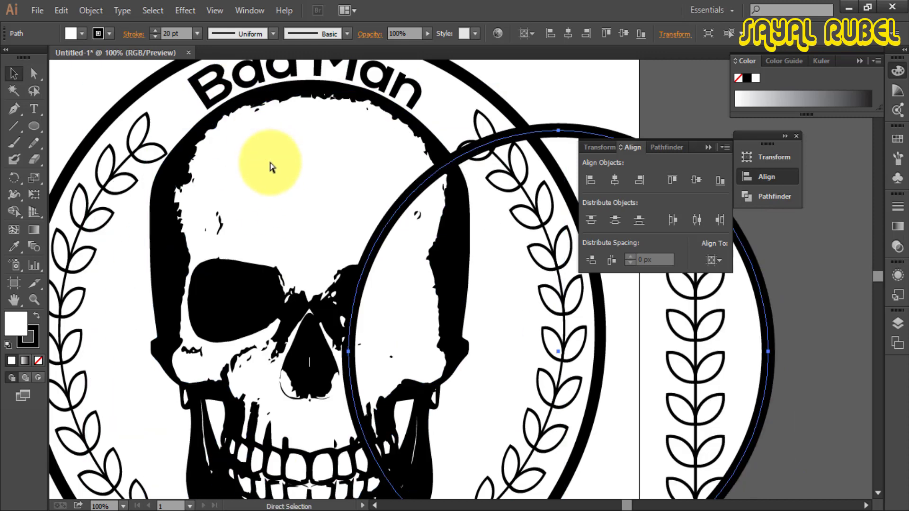
{"action": "key", "text": "ctrl+shift+z"}
{"action": "left_click", "coordinate": [36, 316]}
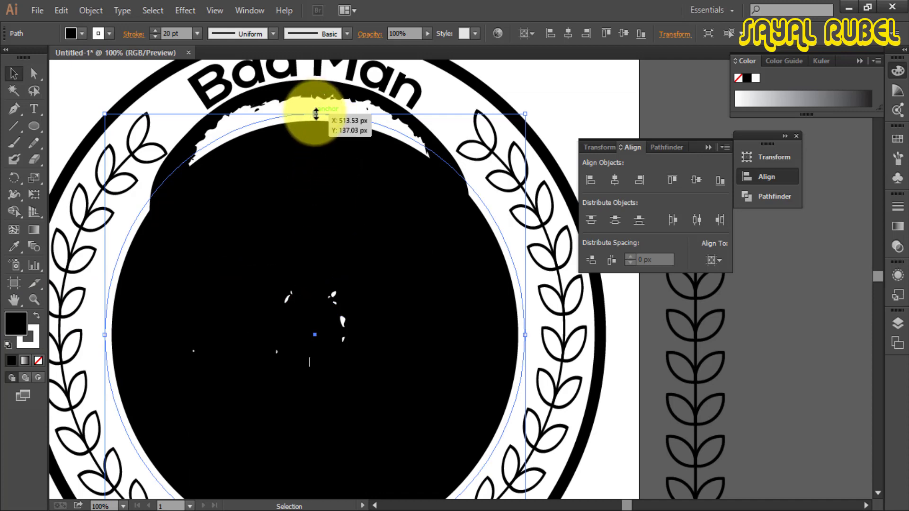
Enlarge the inner ring slightly toward the top edge of the skull, and give it a black stroke with no fill.
{"action": "left_click_drag", "start_coordinate": [316, 114], "coordinate": [315, 99]}
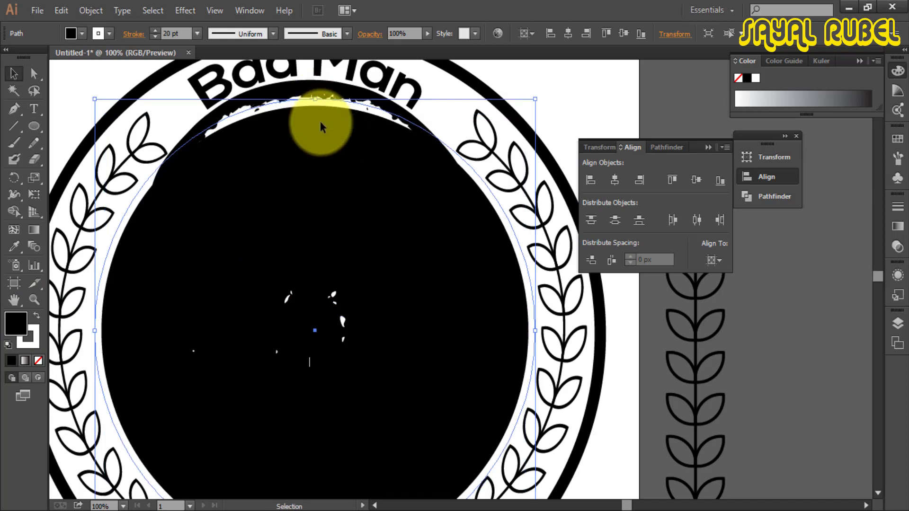
{"action": "key", "text": "shift+x"}
{"action": "left_click", "coordinate": [38, 360]}
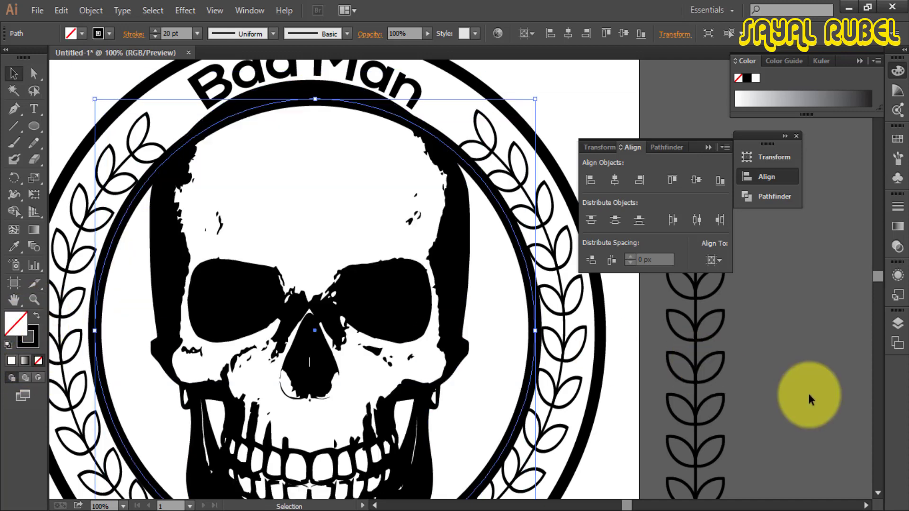
{"action": "left_click", "coordinate": [808, 396]}
{"action": "key", "text": "ctrl+minus"}
{"action": "key", "text": "ctrl+minus"}
{"action": "scroll", "coordinate": [535, 348], "scroll_direction": "down", "scroll_amount": 2}
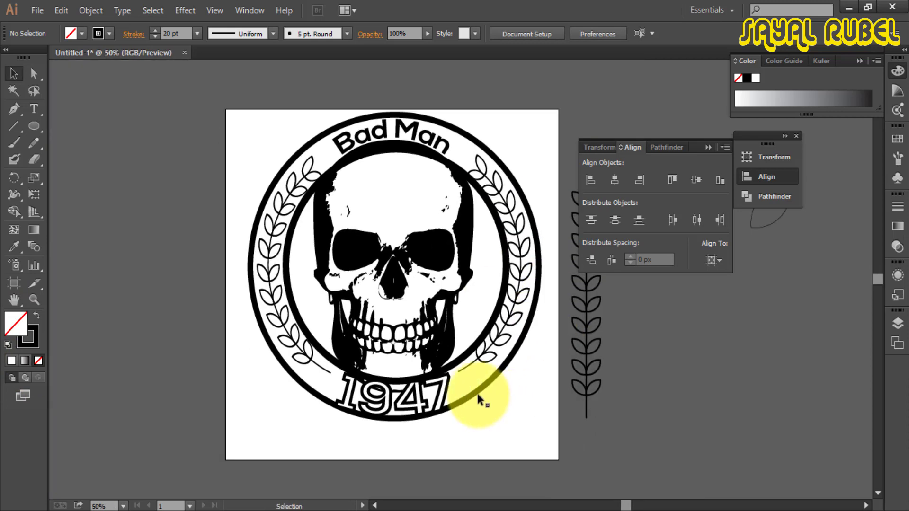
Try centering both rings horizontally and the two branches vertically relative to the artboard.
{"action": "left_click", "coordinate": [472, 387]}
{"action": "left_click", "coordinate": [570, 38]}
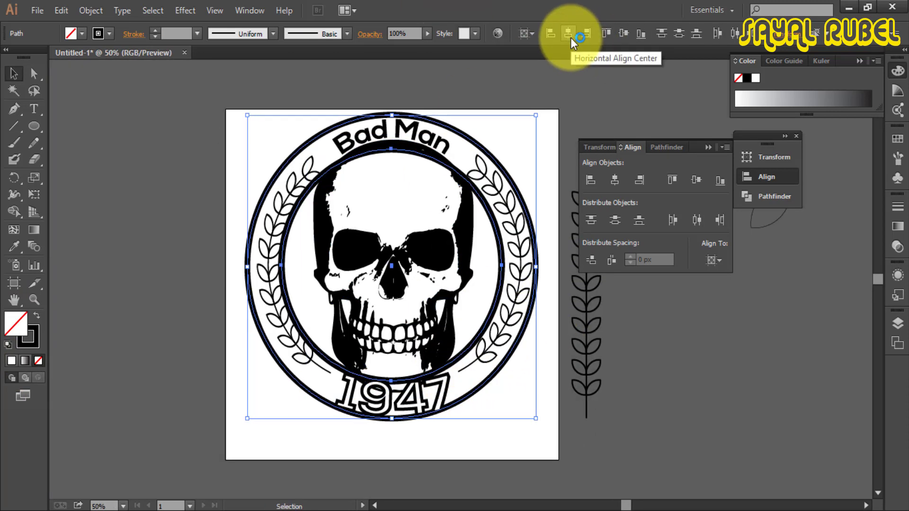
{"action": "left_click", "coordinate": [504, 227]}
{"action": "left_click", "coordinate": [314, 176], "text": "shift"}
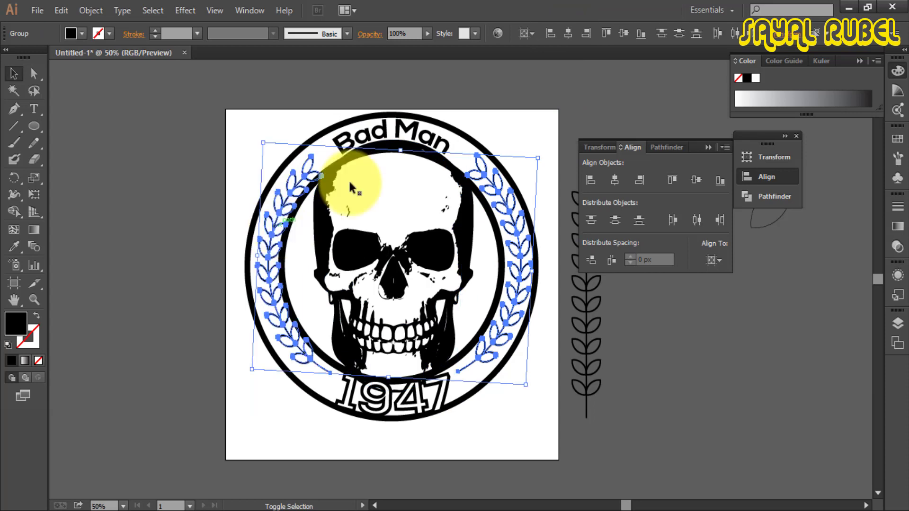
{"action": "left_click", "coordinate": [621, 34]}
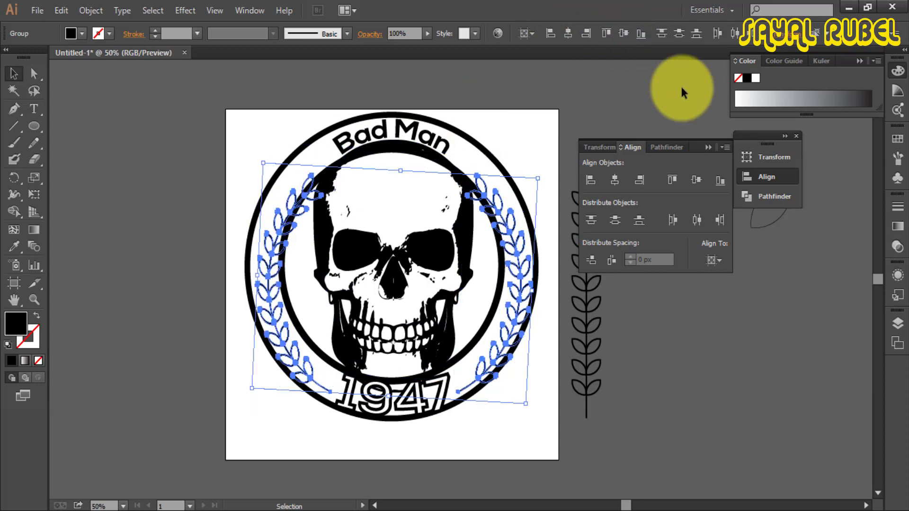
Undo the alignment of the rings and branches to the artboard.
{"action": "key", "text": "a"}
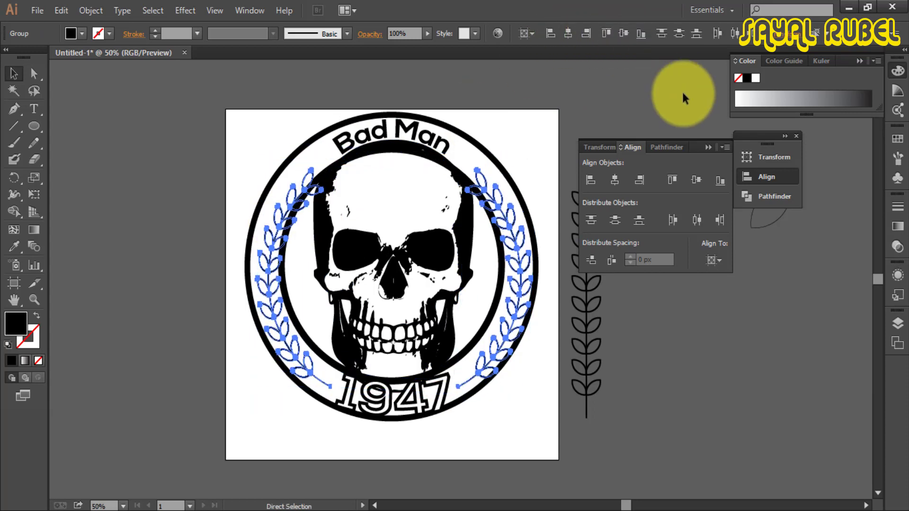
{"action": "key", "text": "ctrl+z"}
{"action": "key", "text": "ctrl+z"}
{"action": "key", "text": "ctrl+z"}
{"action": "key", "text": "ctrl+z"}
{"action": "key", "text": "ctrl+z"}
{"action": "key", "text": "ctrl+z"}
{"action": "key", "text": "ctrl+z"}
{"action": "key", "text": "ctrl+z"}
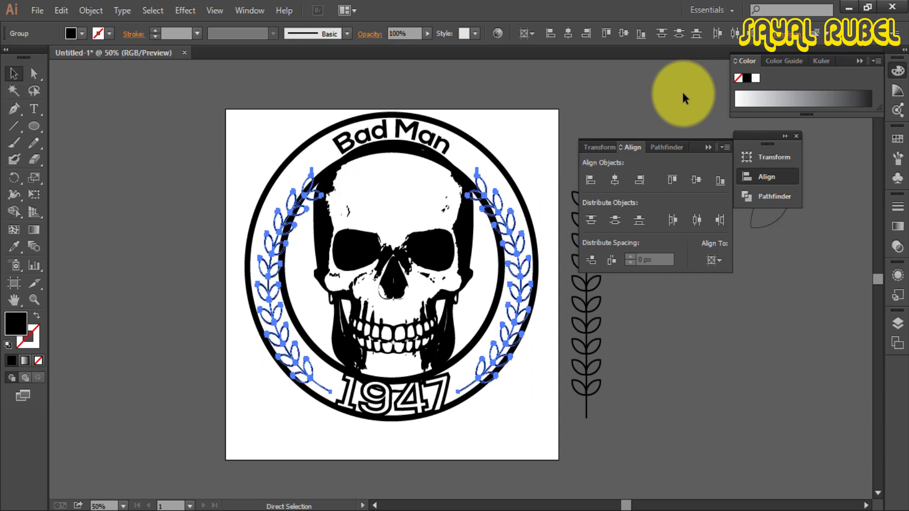
Center the outer and inner rings horizontally on each other instead of on the artboard.
{"action": "key", "text": "v"}
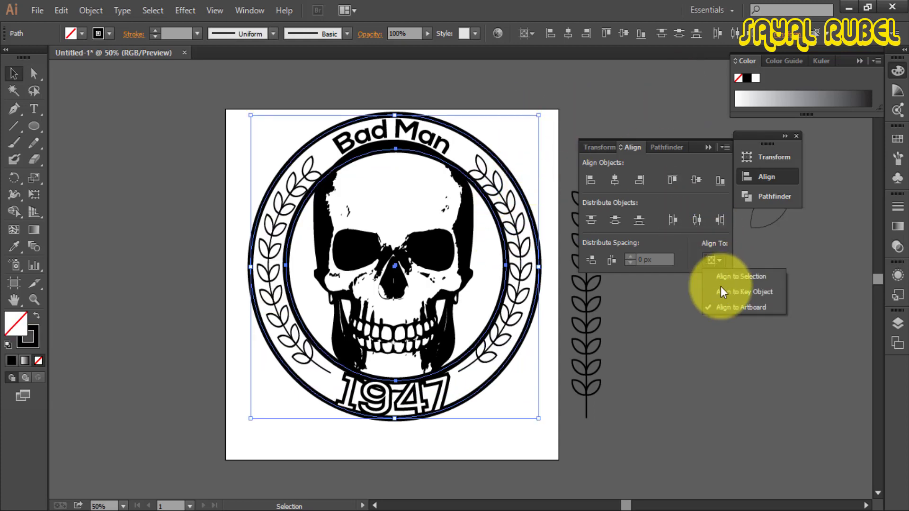
{"action": "left_click", "coordinate": [720, 287]}
{"action": "left_click", "coordinate": [535, 134]}
{"action": "left_click", "coordinate": [487, 152]}
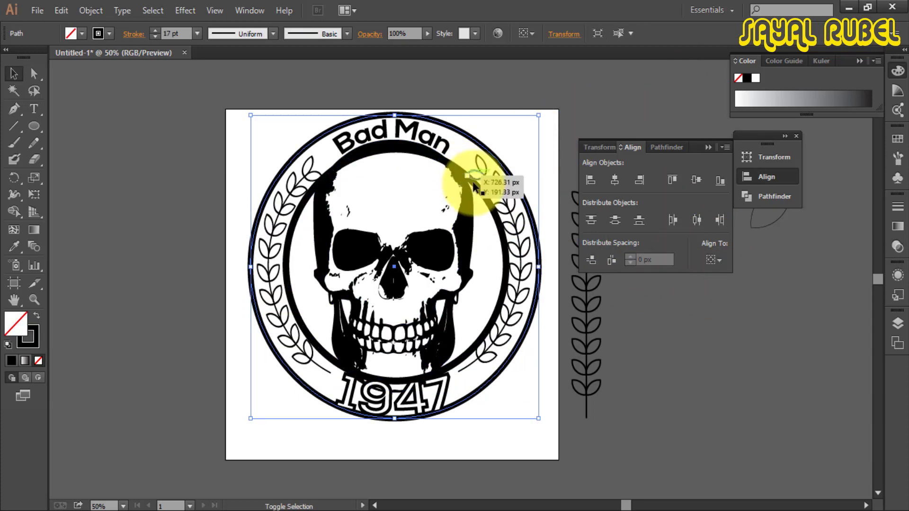
{"action": "left_click", "coordinate": [473, 183], "text": "shift"}
{"action": "left_click", "coordinate": [567, 36]}
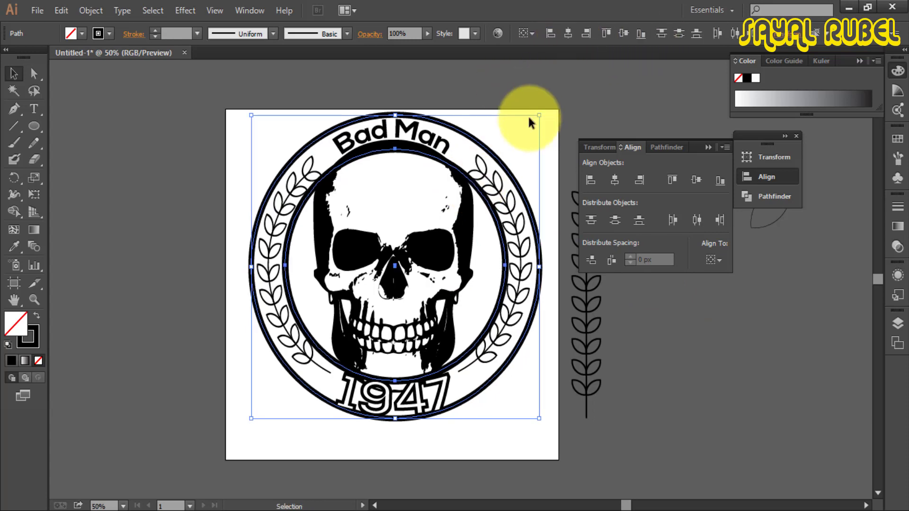
Align the two leafy branches vertically with each other and adjust their position in the band between the rings.
{"action": "left_click", "coordinate": [500, 186]}
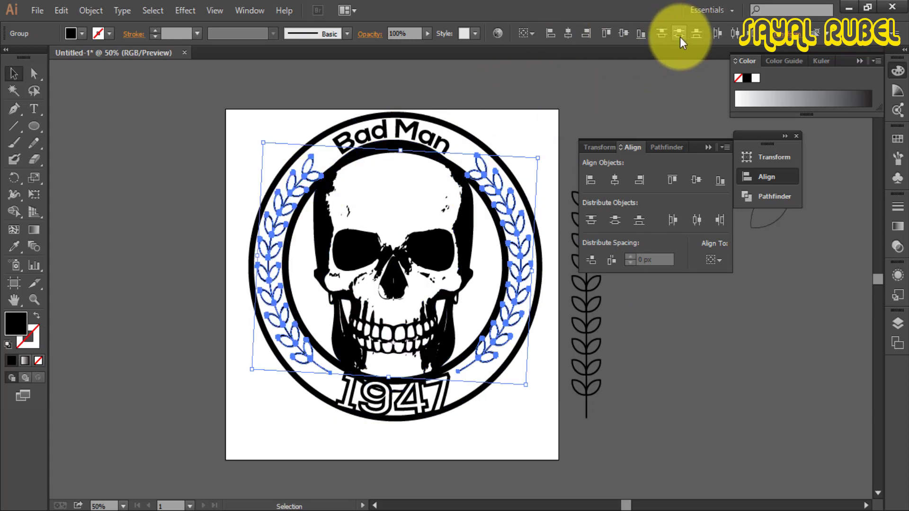
{"action": "left_click", "coordinate": [627, 36]}
{"action": "left_click", "coordinate": [497, 212]}
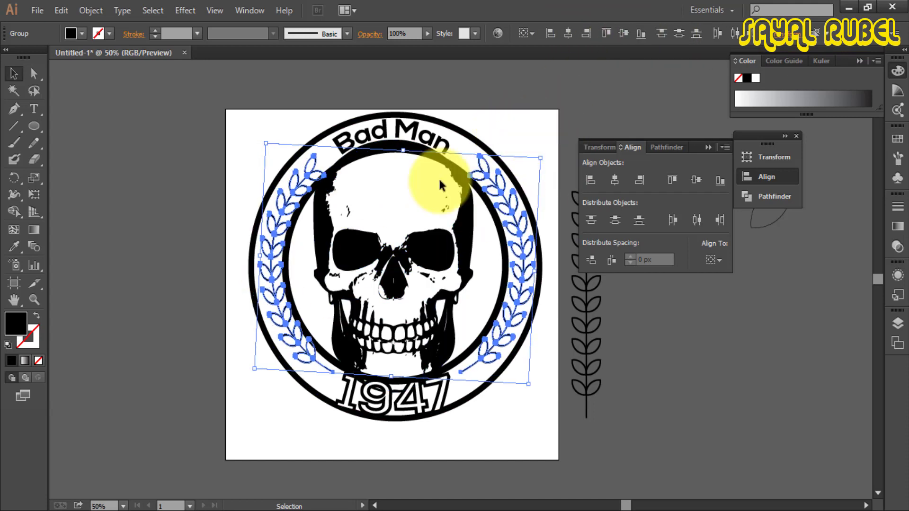
{"action": "left_click", "coordinate": [273, 239]}
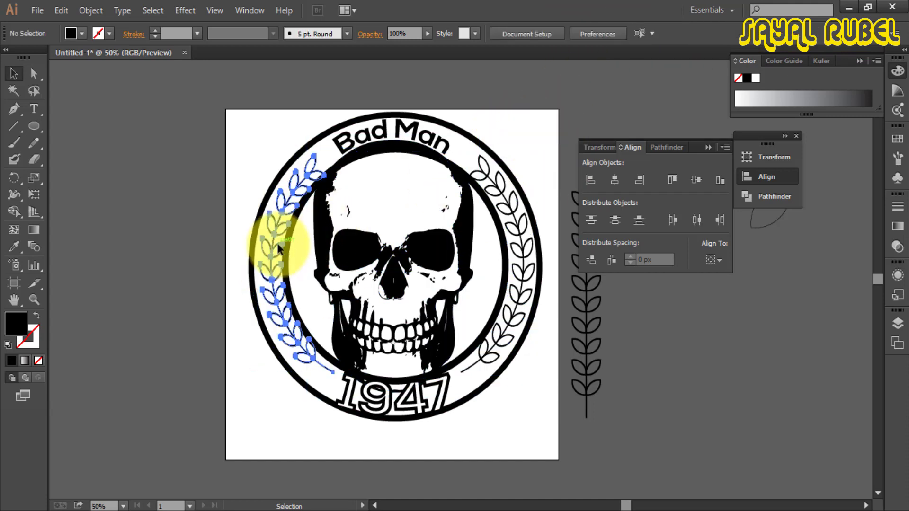
{"action": "left_click", "coordinate": [559, 241]}
{"action": "left_click", "coordinate": [298, 365]}
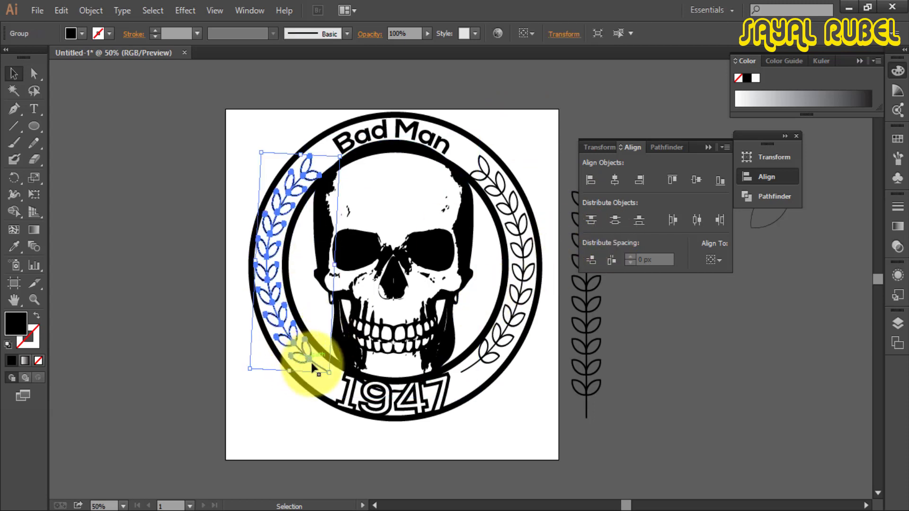
Enlarge the outer ring proportionally from its center to about 901 px, and shift the branches outward in the wider band.
{"action": "left_click", "coordinate": [487, 376]}
{"action": "left_click_drag", "start_coordinate": [539, 420], "coordinate": [549, 429]}
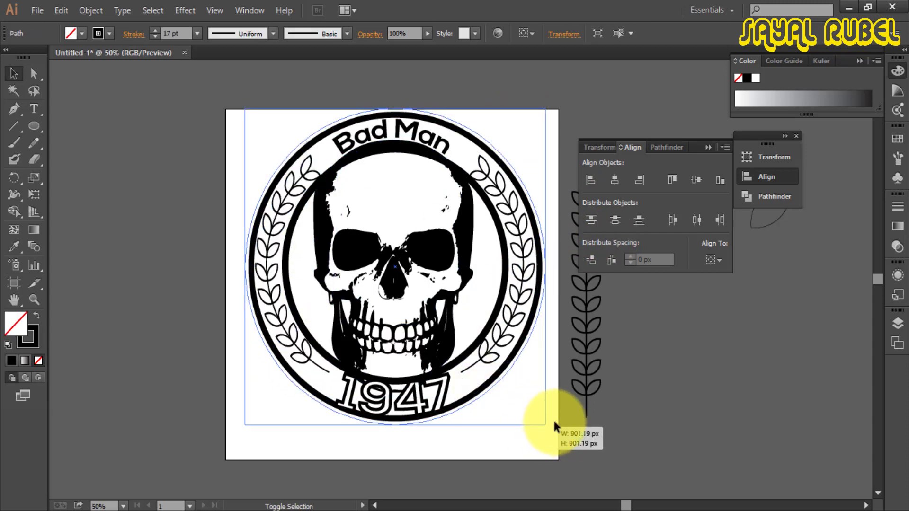
{"action": "left_click", "coordinate": [498, 350]}
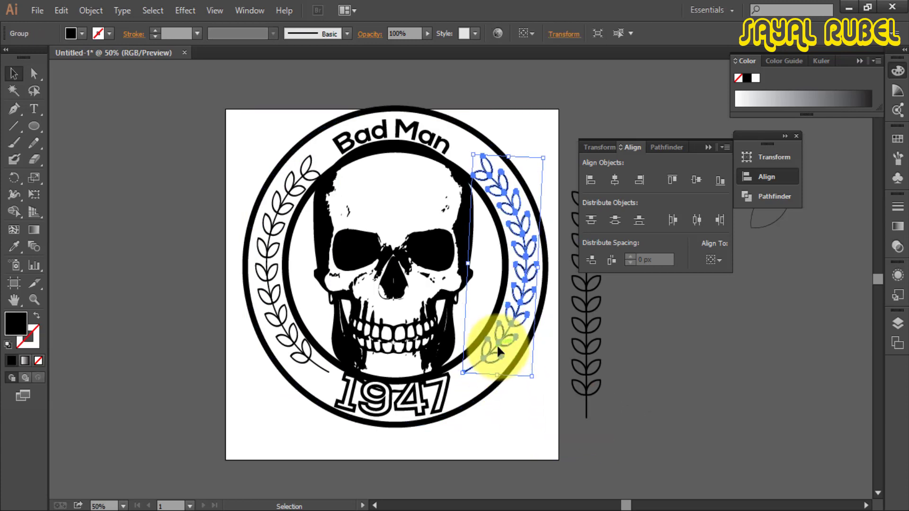
{"action": "left_click", "coordinate": [275, 326]}
Enlarge the curved 1947 text slightly so it fills more of the lower band.
{"action": "scroll", "coordinate": [473, 393], "scroll_direction": "down", "scroll_amount": 1}
{"action": "scroll", "coordinate": [473, 393], "scroll_direction": "right", "scroll_amount": 2}
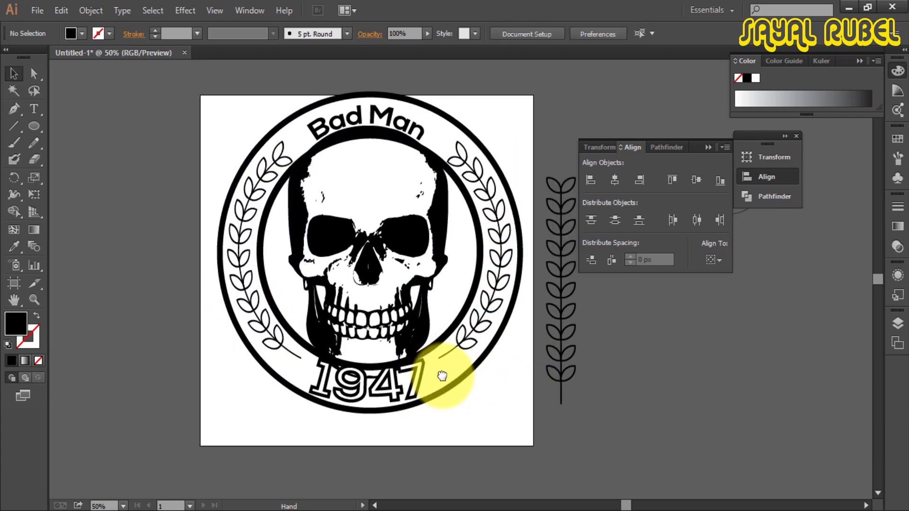
{"action": "left_click", "coordinate": [393, 385]}
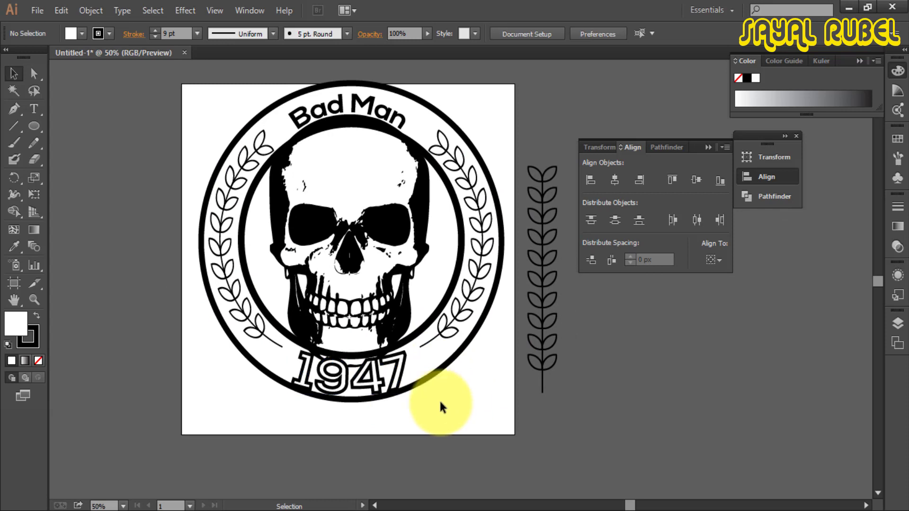
{"action": "left_click_drag", "start_coordinate": [393, 379], "coordinate": [417, 348]}
{"action": "left_click", "coordinate": [482, 401]}
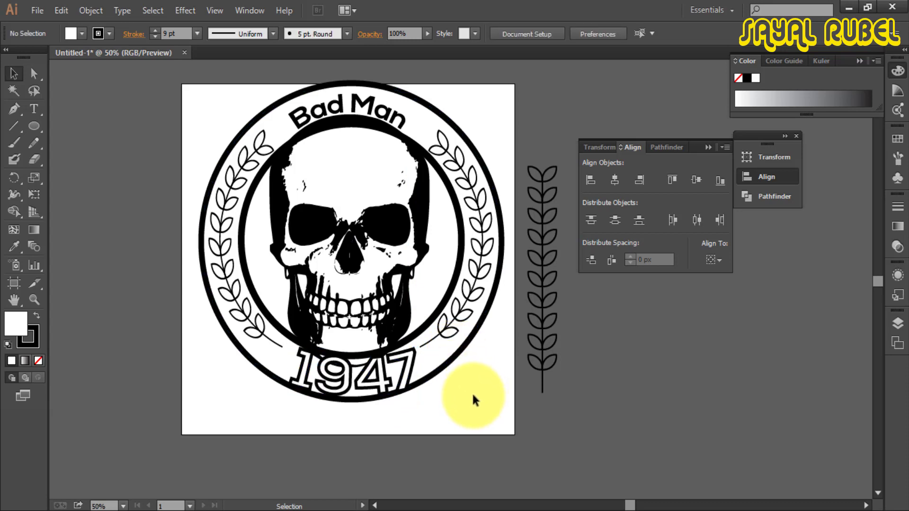
Give both branches inside the rings a 4 pt black stroke, and delete the spare branch beside the artboard.
{"action": "key", "text": "ctrl+minus"}
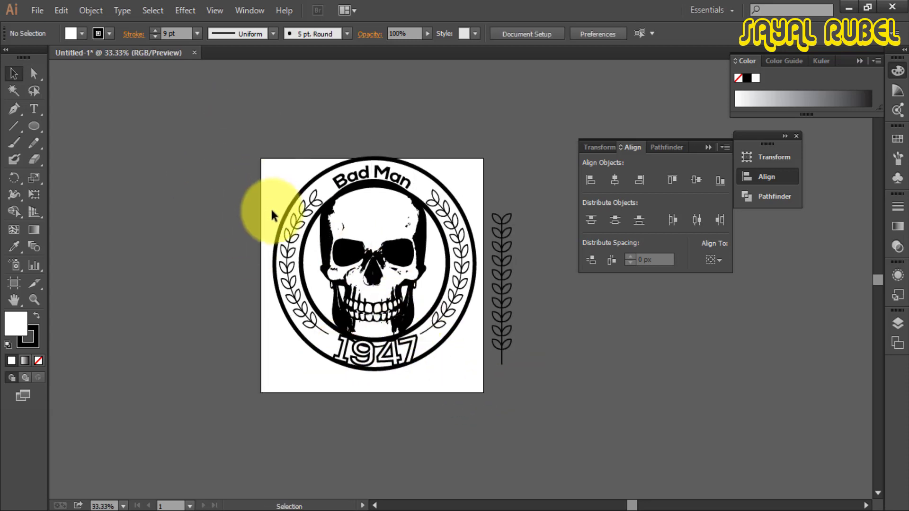
{"action": "left_click", "coordinate": [290, 244]}
{"action": "left_click", "coordinate": [450, 279], "text": "shift"}
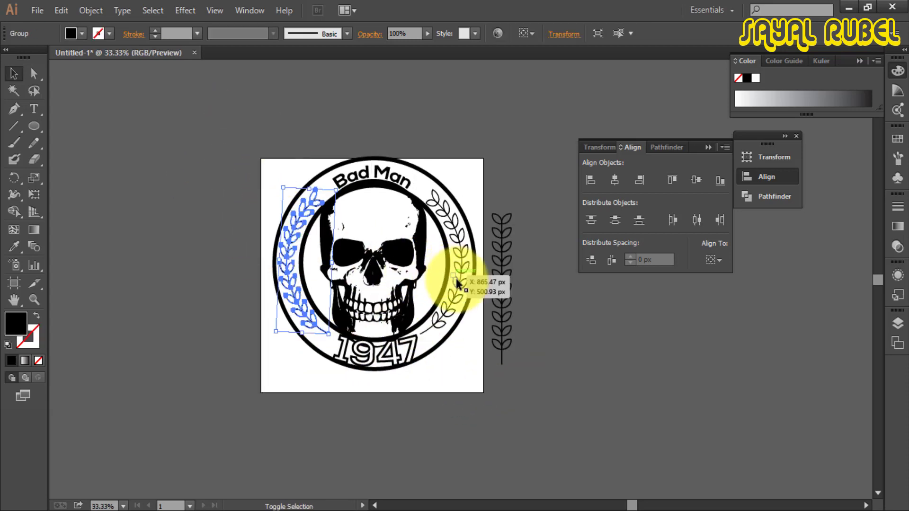
{"action": "left_click", "coordinate": [180, 35]}
{"action": "type", "text": "4"}
{"action": "key", "text": "Return"}
{"action": "left_click", "coordinate": [253, 190]}
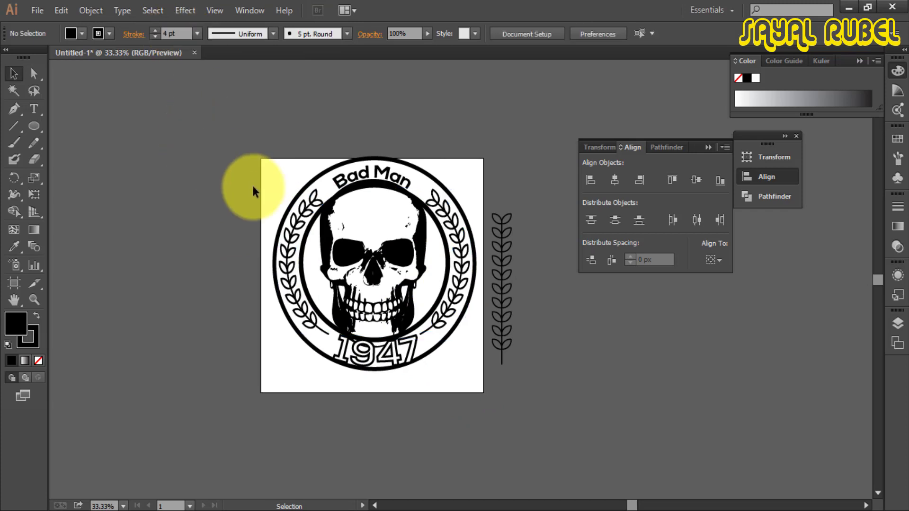
{"action": "left_click", "coordinate": [504, 251]}
{"action": "key", "text": "Delete"}
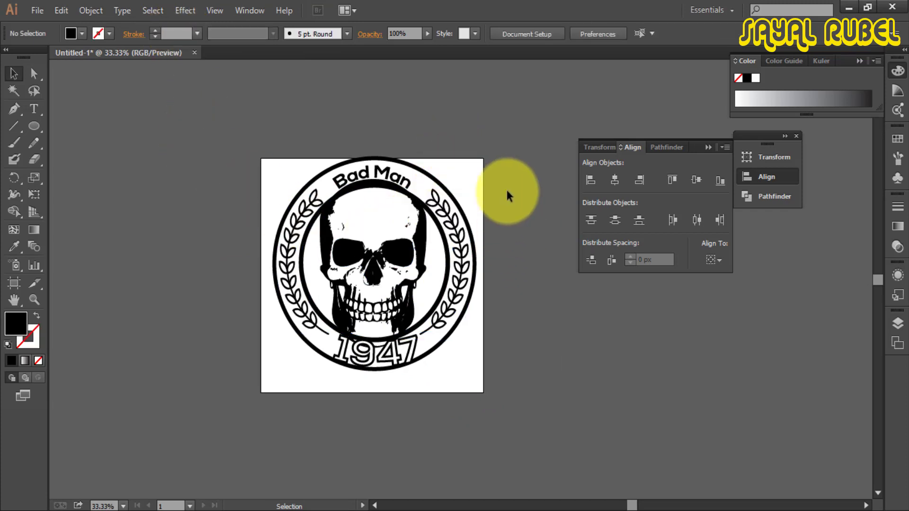
Select the whole emblem, enlarge it slightly and place it centrally within the artboard.
{"action": "left_click_drag", "start_coordinate": [523, 122], "coordinate": [235, 372]}
{"action": "mouse_move", "coordinate": [484, 386]}
{"action": "left_mouse_down"}
{"action": "mouse_move", "coordinate": [399, 359]}
{"action": "mouse_move", "coordinate": [493, 400]}
{"action": "mouse_move", "coordinate": [475, 384]}
{"action": "left_mouse_up"}
{"action": "left_click", "coordinate": [511, 394]}
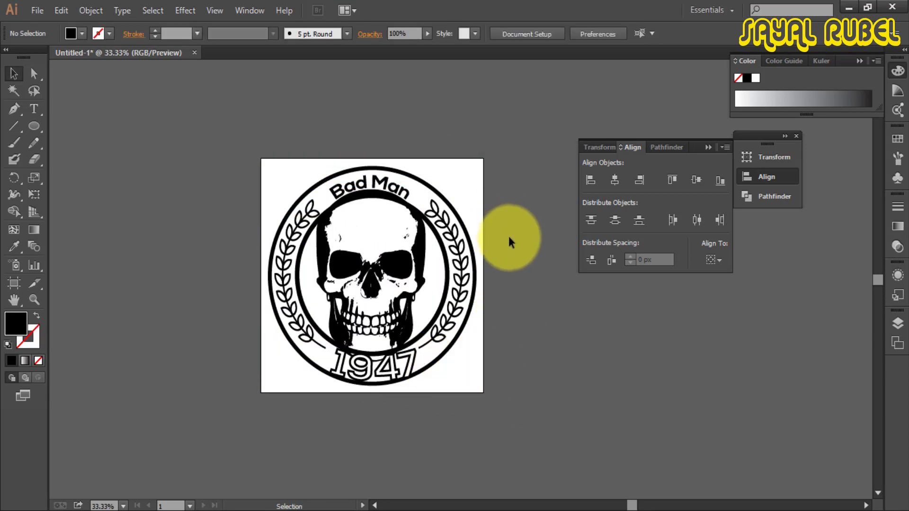
Examine the emblem's branches, rings and 1947 text up close.
{"action": "key", "text": "ctrl+plus"}
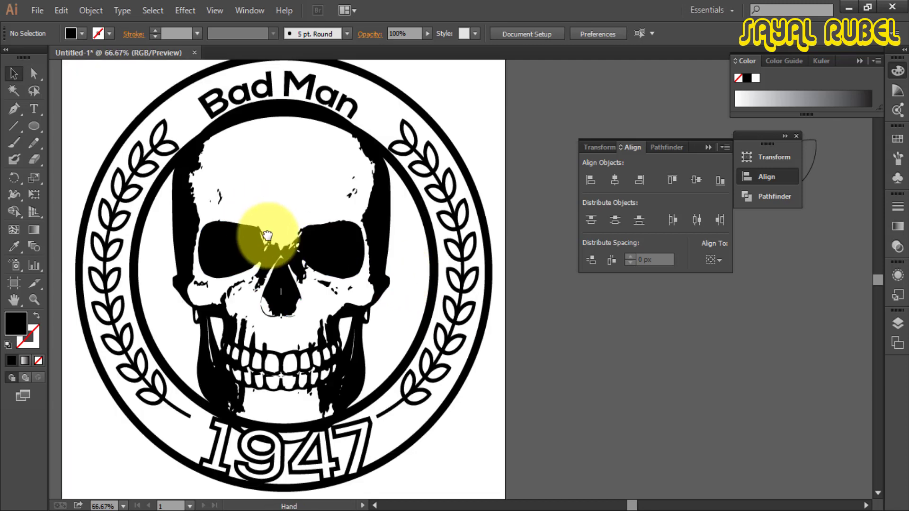
{"action": "left_click_drag", "start_coordinate": [268, 235], "coordinate": [277, 252]}
{"action": "left_click", "coordinate": [438, 191]}
{"action": "left_click", "coordinate": [559, 201]}
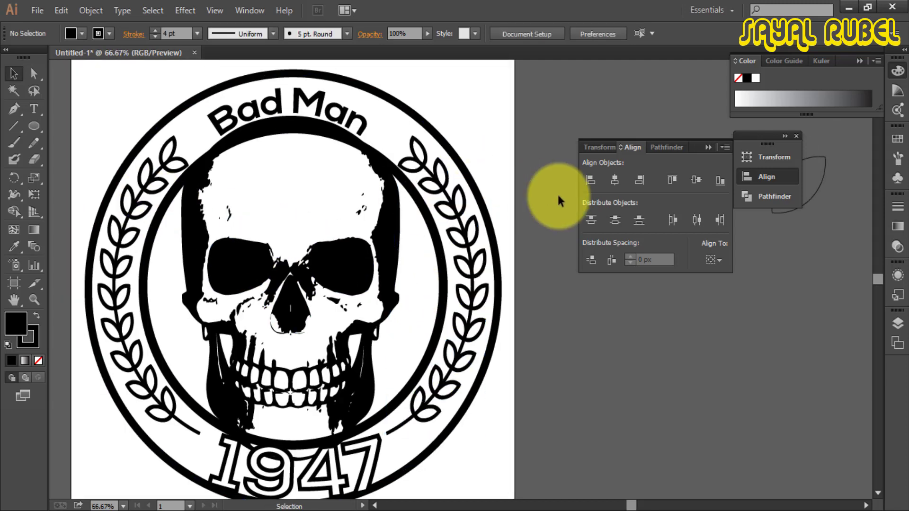
{"action": "scroll", "coordinate": [473, 284], "scroll_direction": "down", "scroll_amount": 2}
{"action": "left_click", "coordinate": [405, 403]}
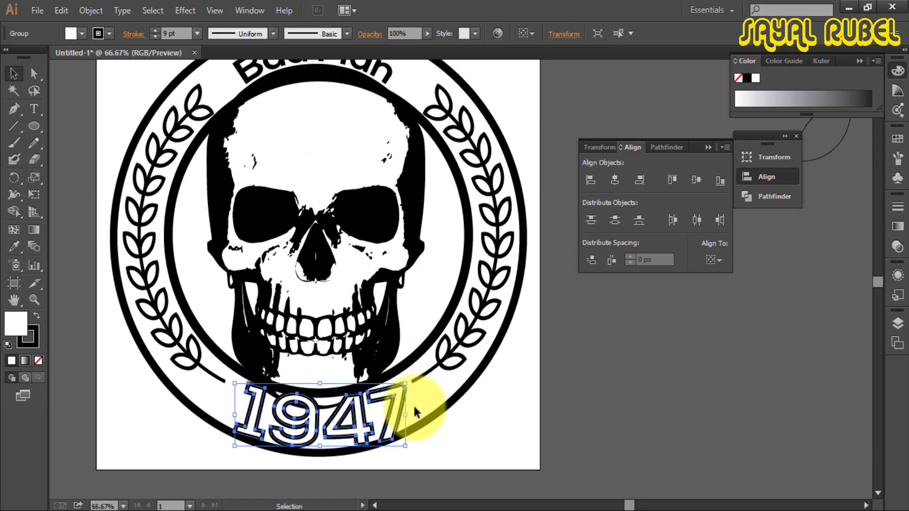
{"action": "left_click", "coordinate": [537, 420]}
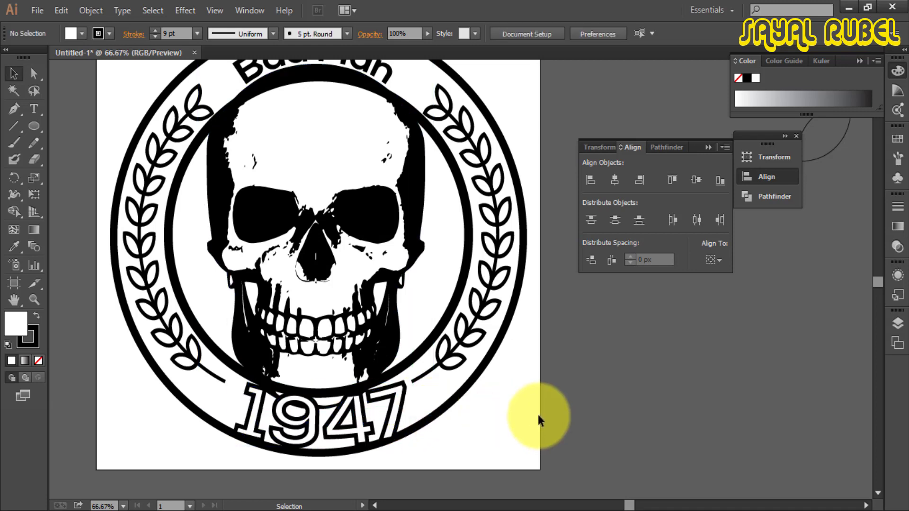
Apply an Arc warp to the 1947 text with horizontal orientation and a -16% bend.
{"action": "left_click", "coordinate": [373, 399]}
{"action": "left_click", "coordinate": [185, 10]}
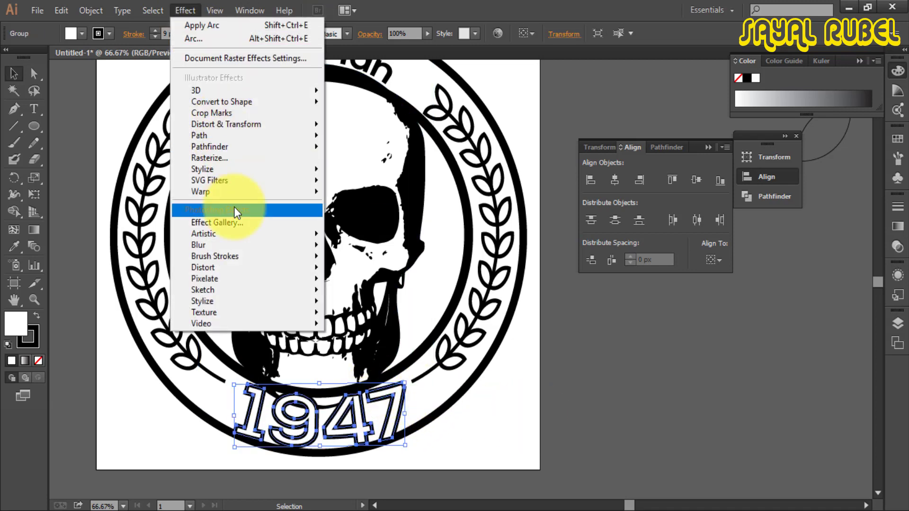
{"action": "mouse_move", "coordinate": [237, 192]}
{"action": "left_click", "coordinate": [384, 197]}
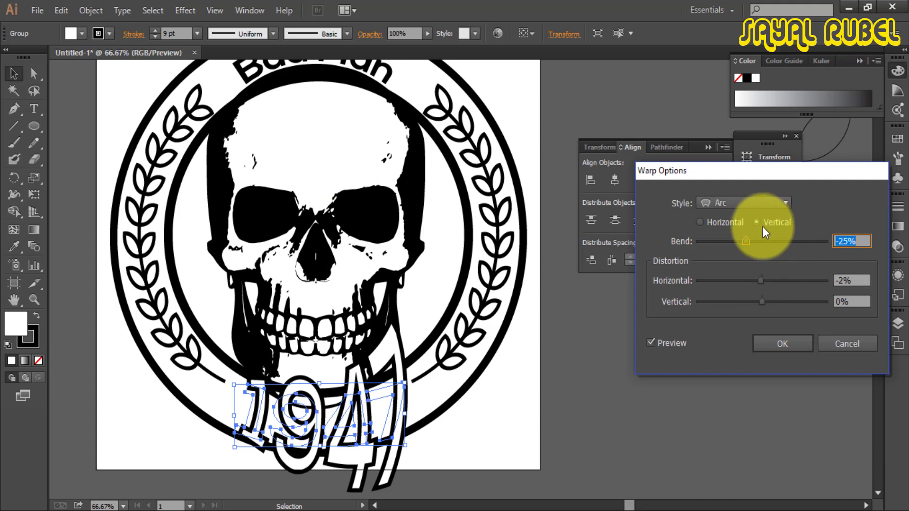
{"action": "left_click", "coordinate": [714, 224]}
{"action": "left_click_drag", "start_coordinate": [746, 242], "coordinate": [754, 247]}
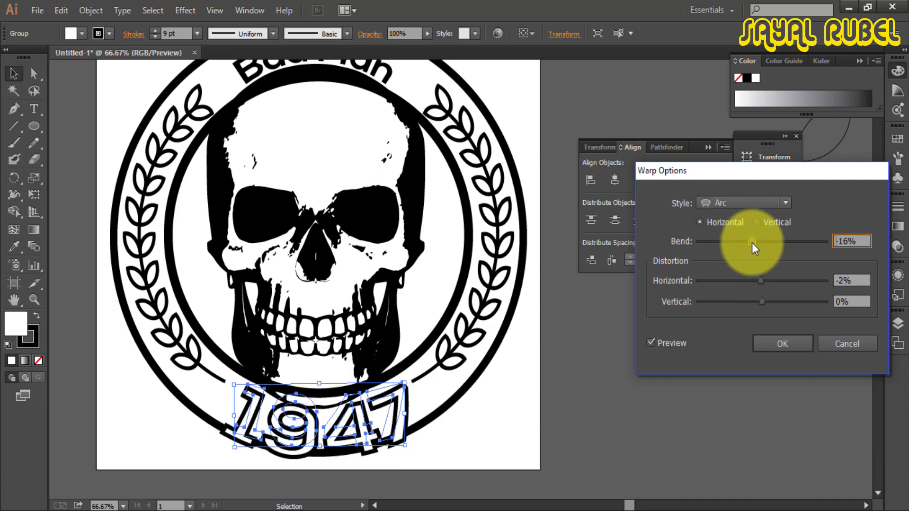
{"action": "left_click", "coordinate": [783, 342]}
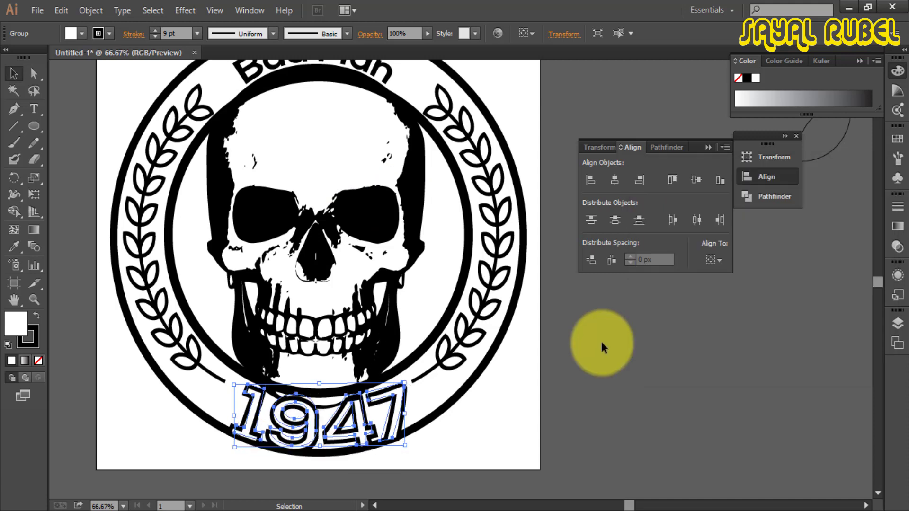
{"action": "left_click", "coordinate": [619, 337]}
{"action": "left_click", "coordinate": [344, 429]}
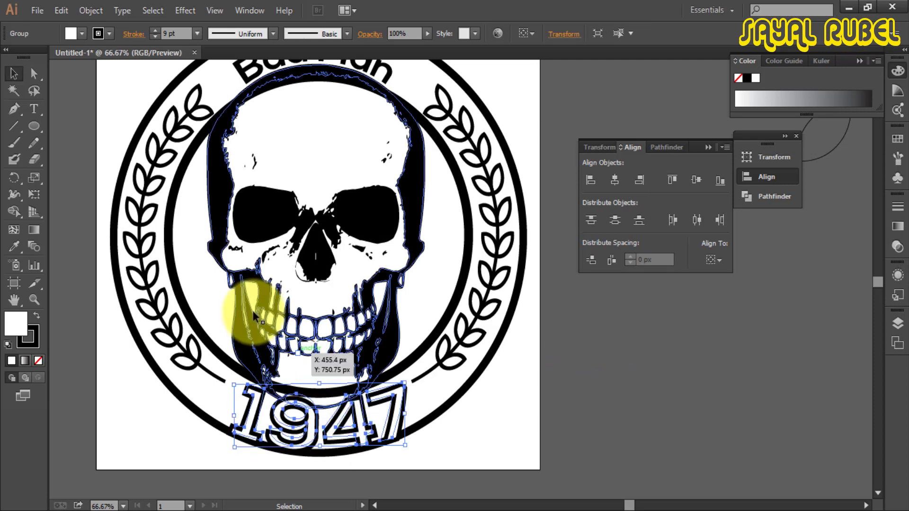
{"action": "left_click", "coordinate": [618, 361]}
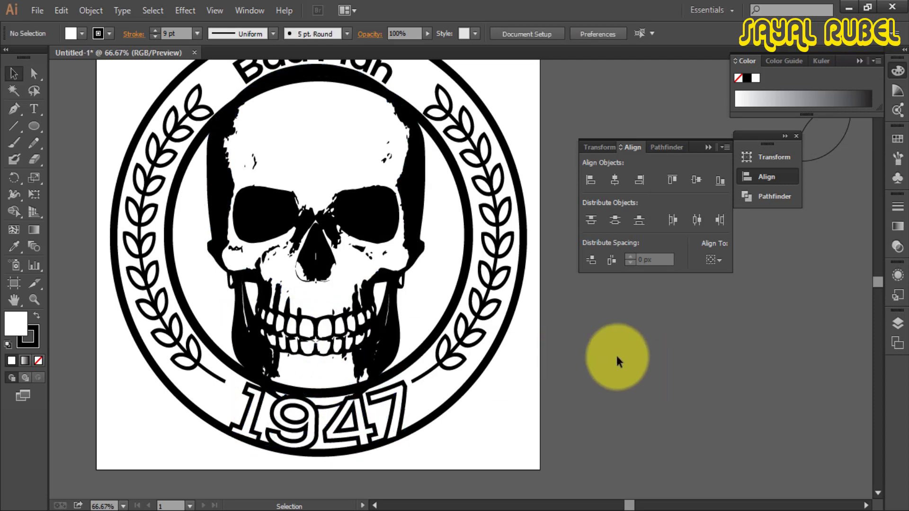
Examine the complete emblem on the artboard, both as a whole and at closer range.
{"action": "key", "text": "ctrl+minus"}
{"action": "key", "text": "ctrl+minus"}
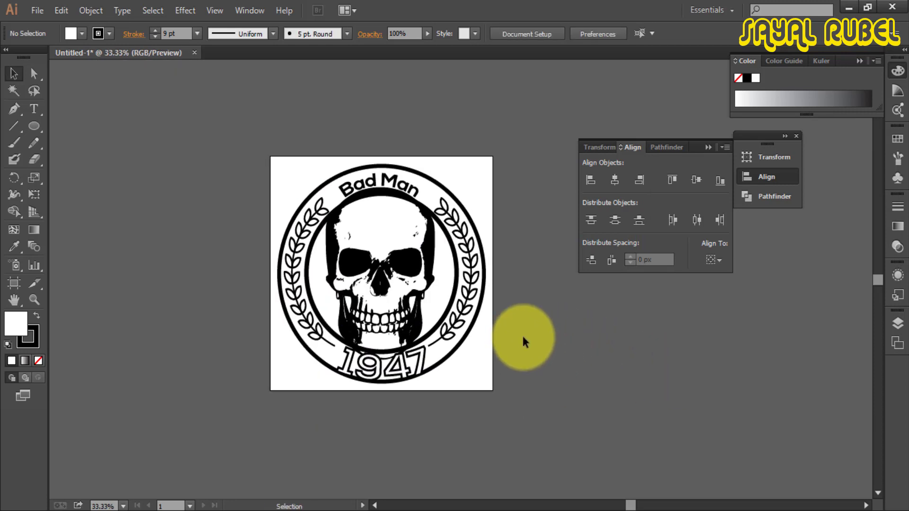
{"action": "scroll", "coordinate": [523, 341], "scroll_direction": "up", "scroll_amount": 1}
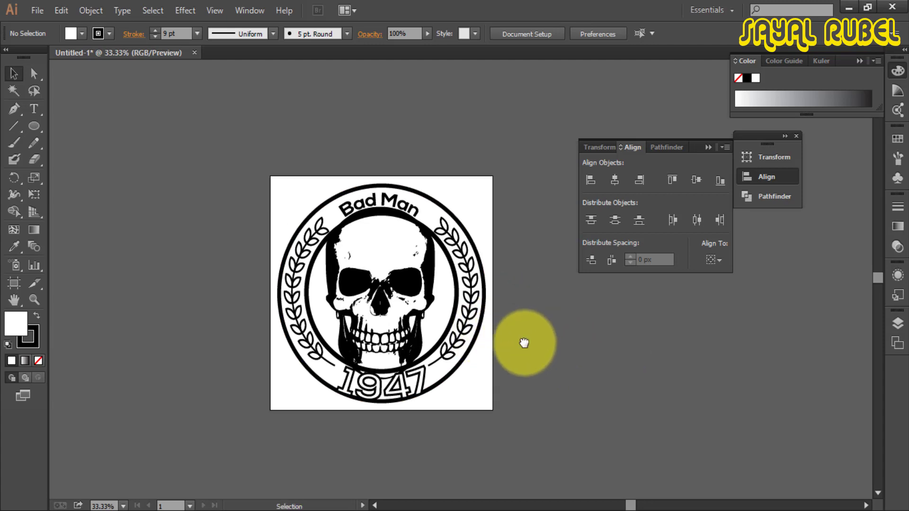
{"action": "key", "text": "ctrl+plus"}
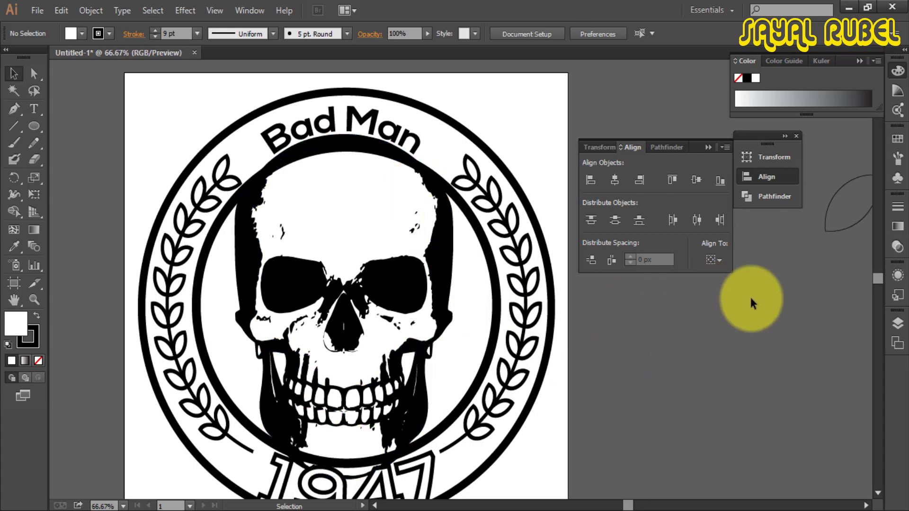
{"action": "left_click_drag", "start_coordinate": [516, 342], "coordinate": [506, 279]}
{"action": "left_click_drag", "start_coordinate": [410, 158], "coordinate": [404, 165]}
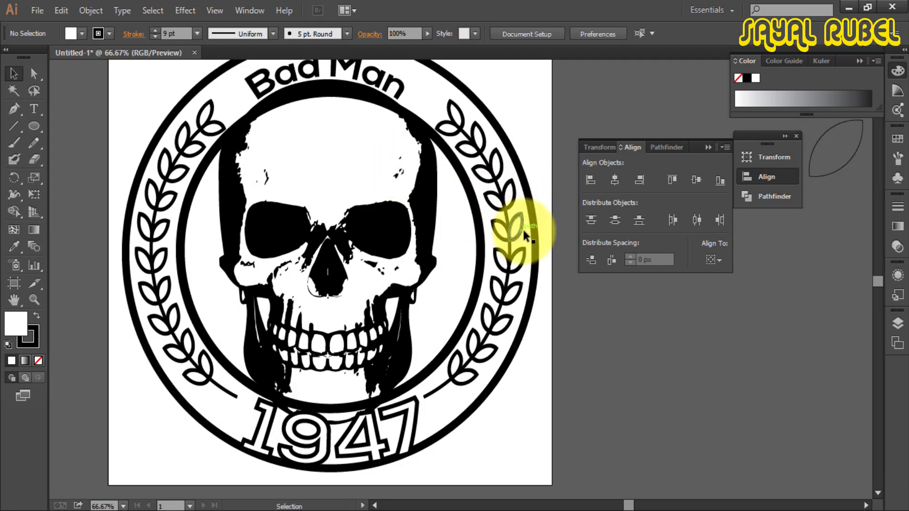
{"action": "key", "text": "ctrl+minus"}
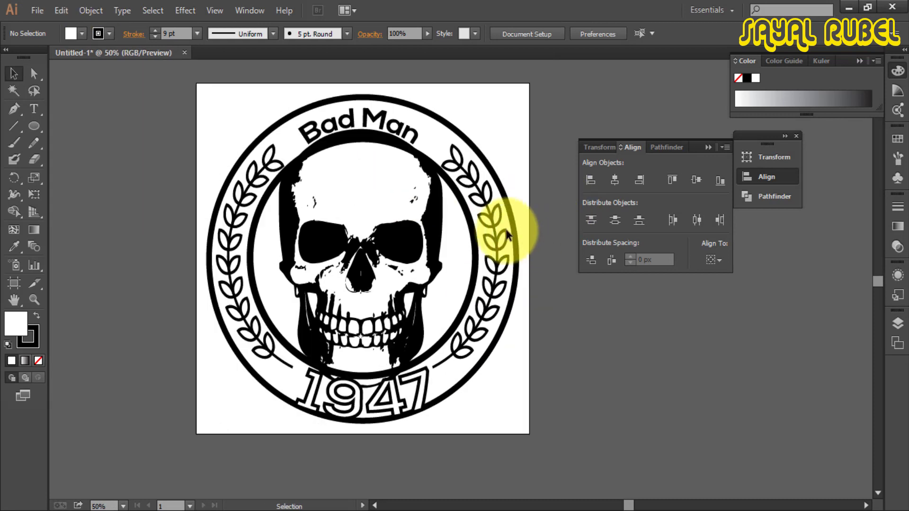
Export artboard range 1 to the Desktop as a PNG named t shirt, at High (300 ppi) with a transparent background.
{"action": "left_click", "coordinate": [38, 11]}
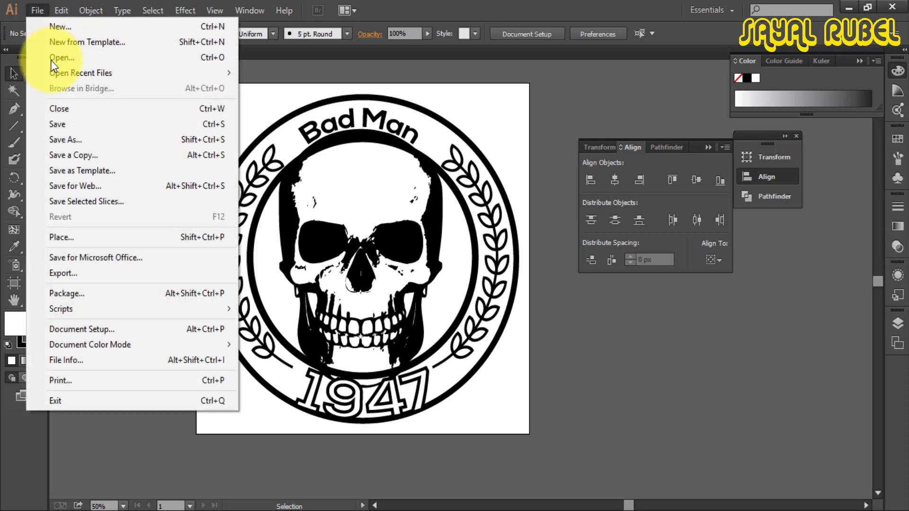
{"action": "left_click", "coordinate": [69, 268]}
{"action": "left_click", "coordinate": [388, 395]}
{"action": "left_click", "coordinate": [400, 333]}
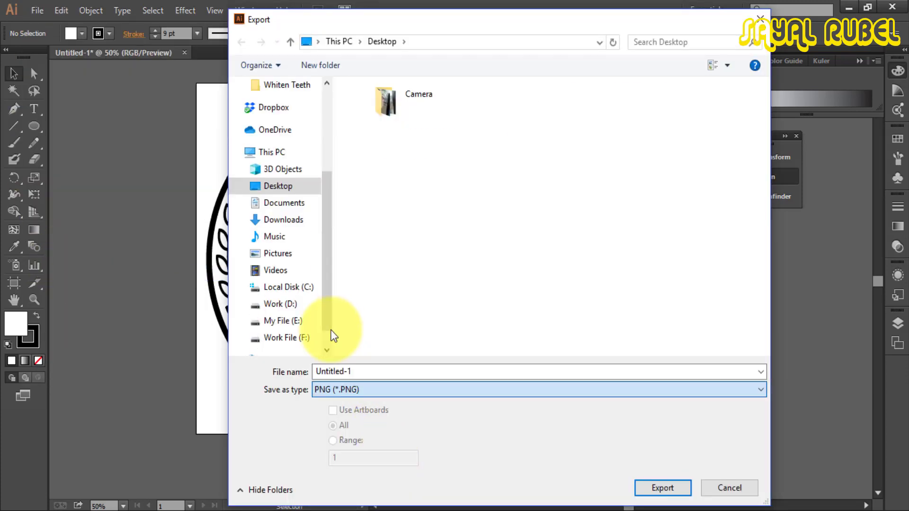
{"action": "double_click", "coordinate": [358, 372]}
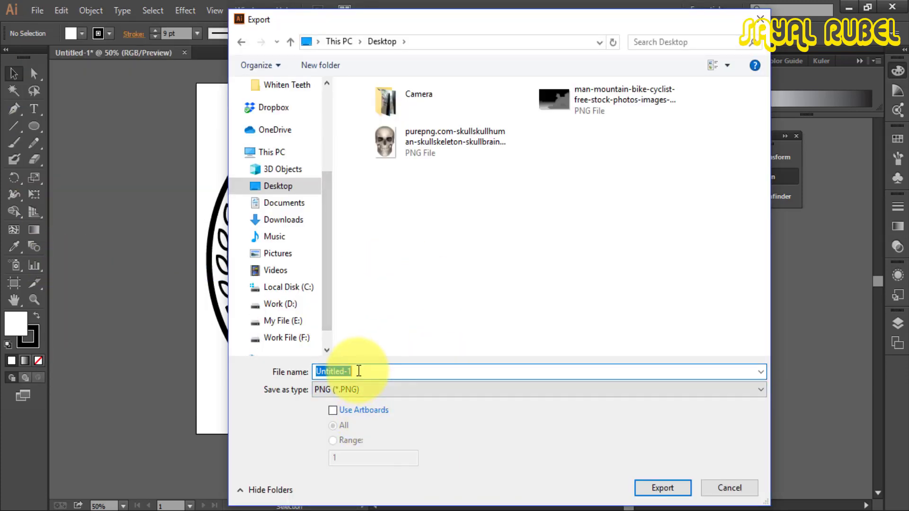
{"action": "type", "text": "t shirt"}
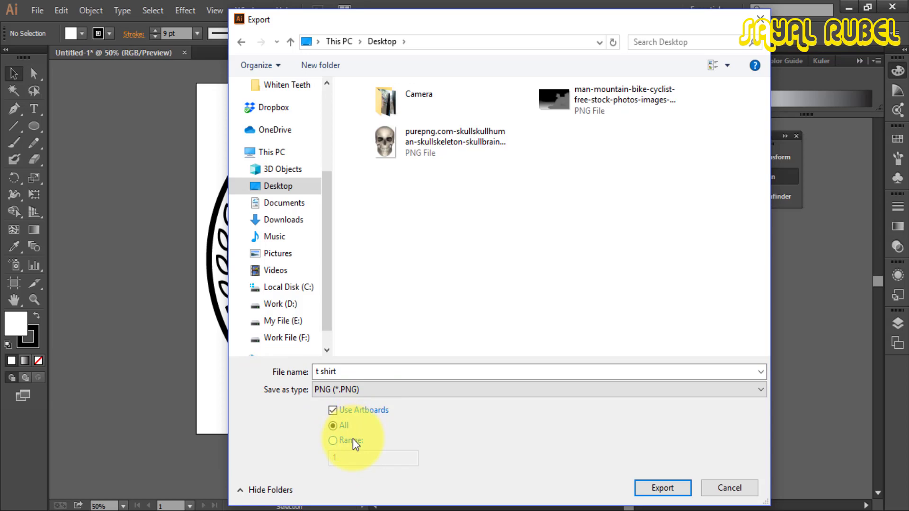
{"action": "left_click", "coordinate": [355, 440]}
{"action": "left_click_drag", "start_coordinate": [416, 23], "coordinate": [449, 27]}
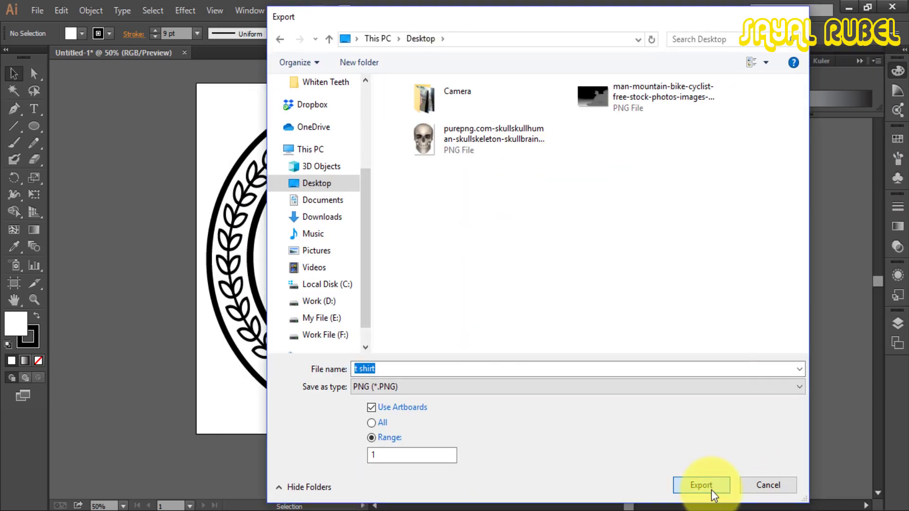
{"action": "left_click", "coordinate": [701, 485]}
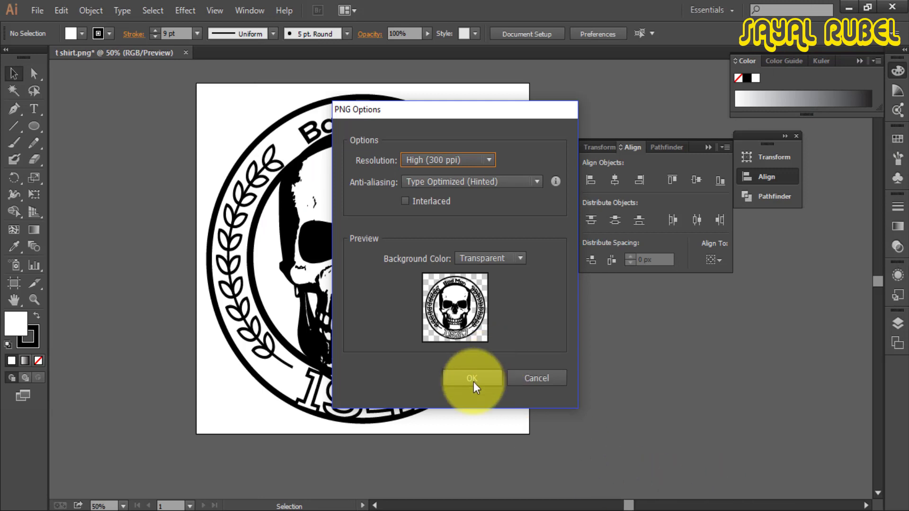
{"action": "left_click", "coordinate": [471, 378]}
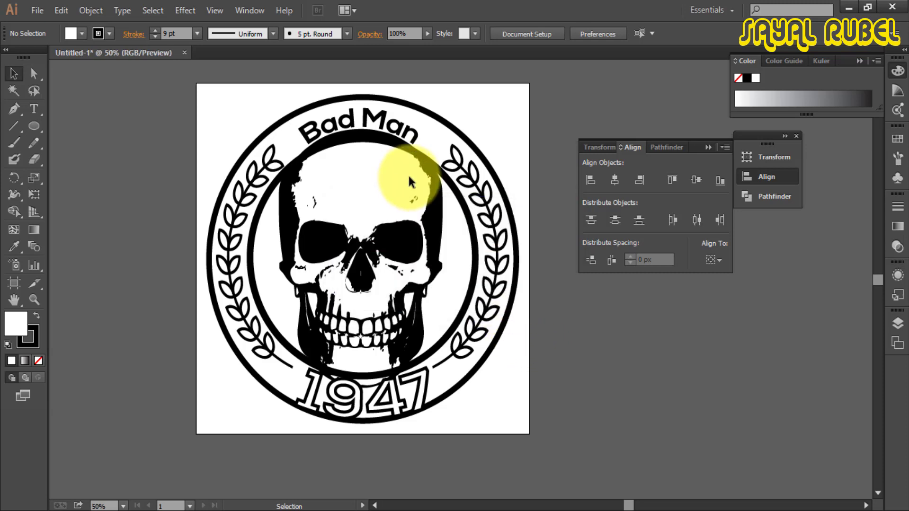
Switch to the ORH9NG1.psd shirt mockup in Photoshop and open the Your work1 smart object's contents, leaving missing fonts unresolved.
{"action": "left_click", "coordinate": [373, 132]}
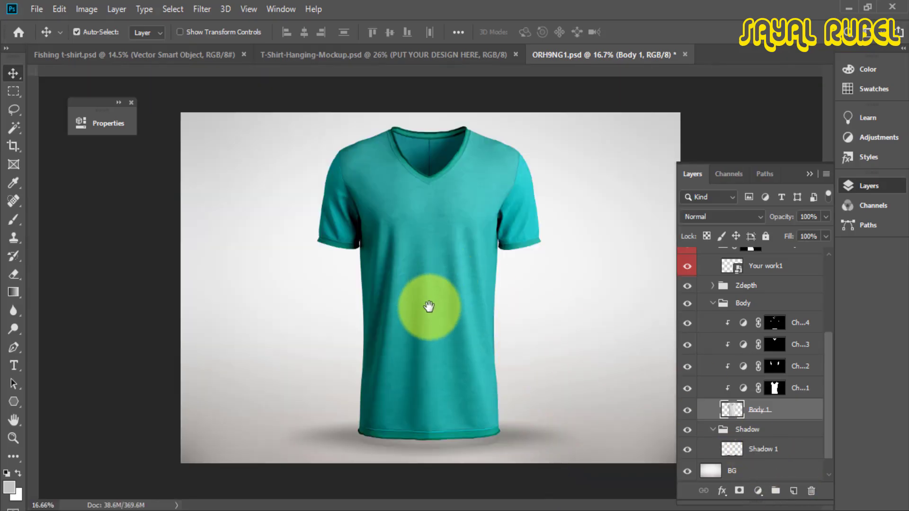
{"action": "scroll", "coordinate": [455, 329], "scroll_direction": "up", "scroll_amount": 1}
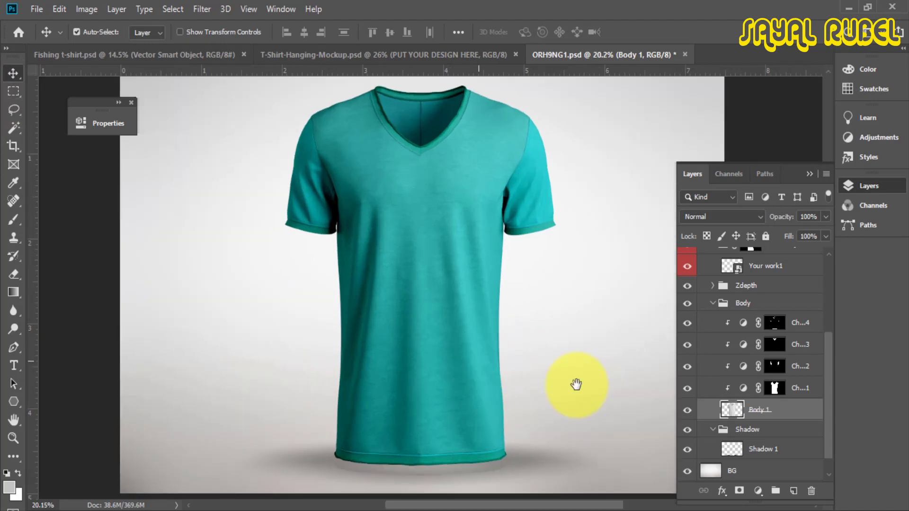
{"action": "scroll", "coordinate": [754, 435], "scroll_direction": "down", "scroll_amount": 1}
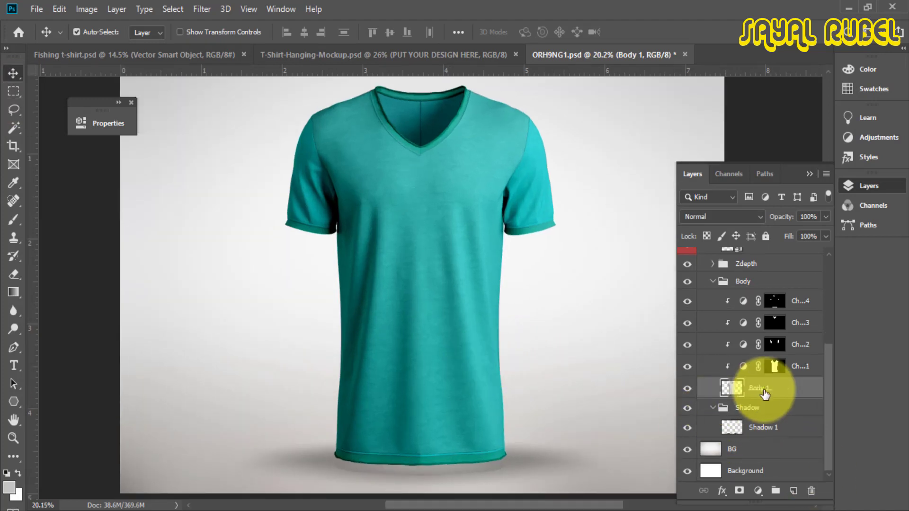
{"action": "scroll", "coordinate": [751, 361], "scroll_direction": "up", "scroll_amount": 2}
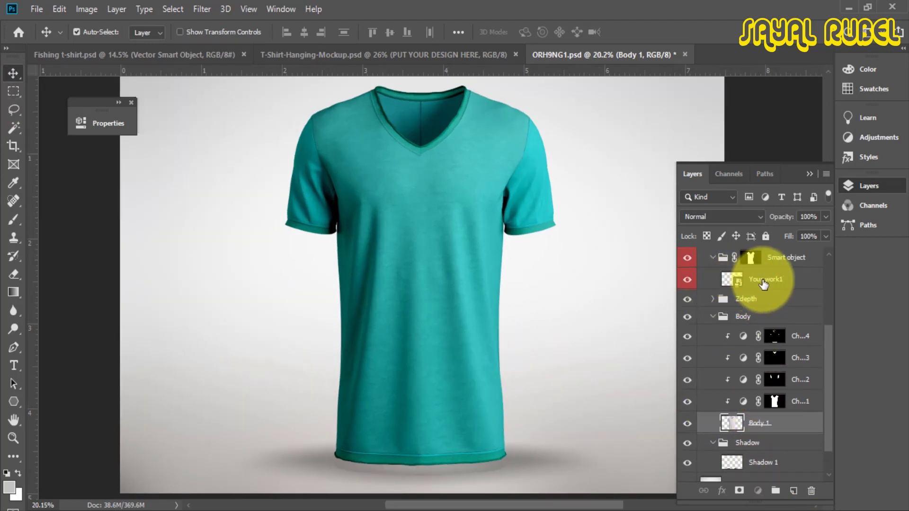
{"action": "left_click", "coordinate": [739, 288]}
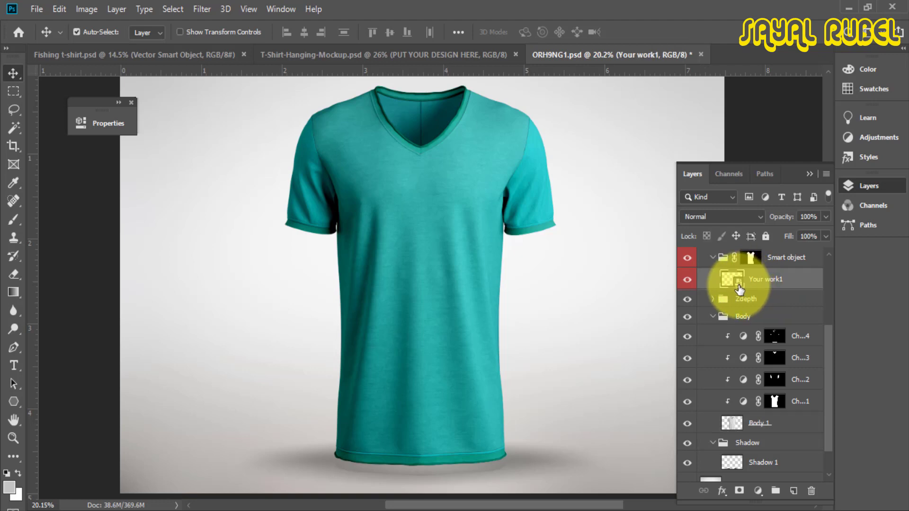
{"action": "double_click", "coordinate": [739, 288]}
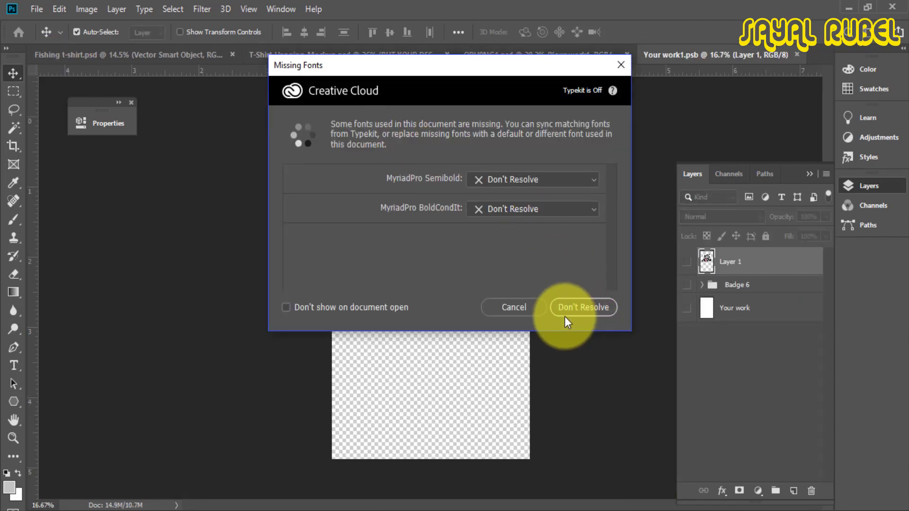
{"action": "left_click", "coordinate": [579, 310]}
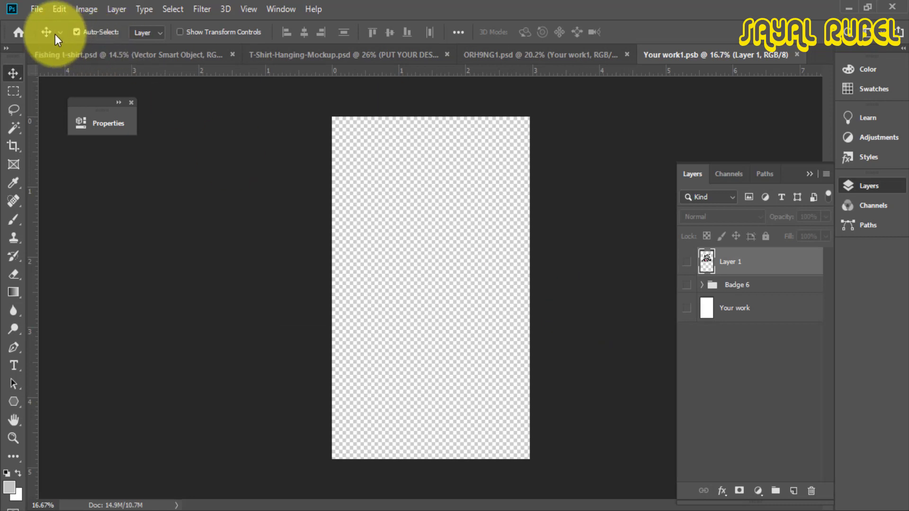
Place the t shirt-01-01 PNG from the Desktop as an embedded object in Your work1.psb.
{"action": "left_click", "coordinate": [36, 9]}
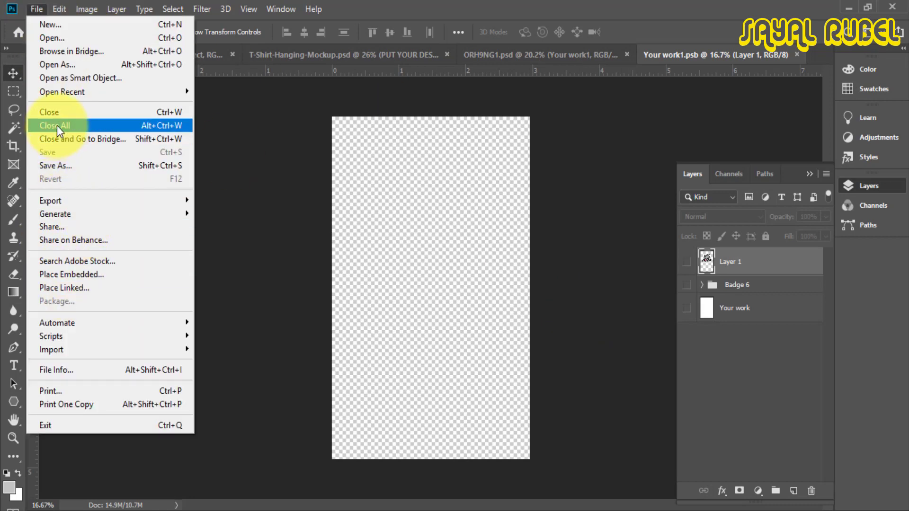
{"action": "left_click", "coordinate": [161, 275]}
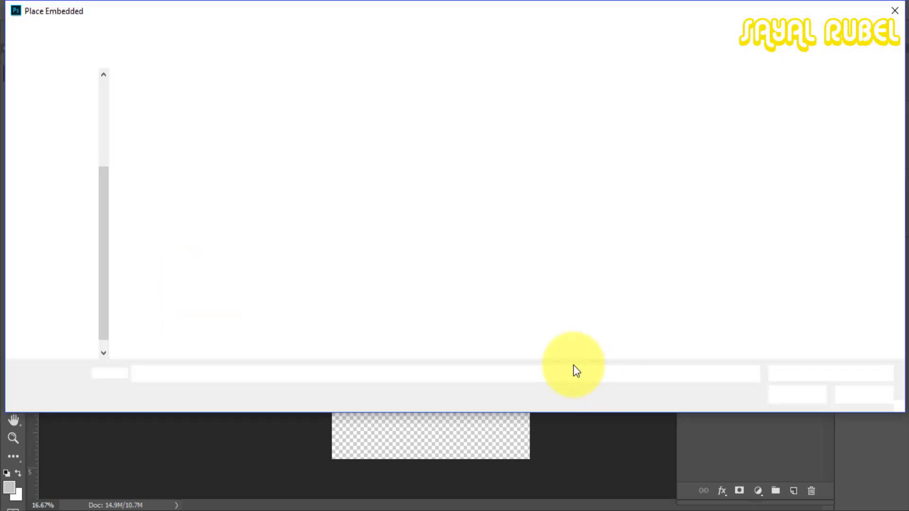
{"action": "scroll", "coordinate": [61, 99], "scroll_direction": "up", "scroll_amount": 3}
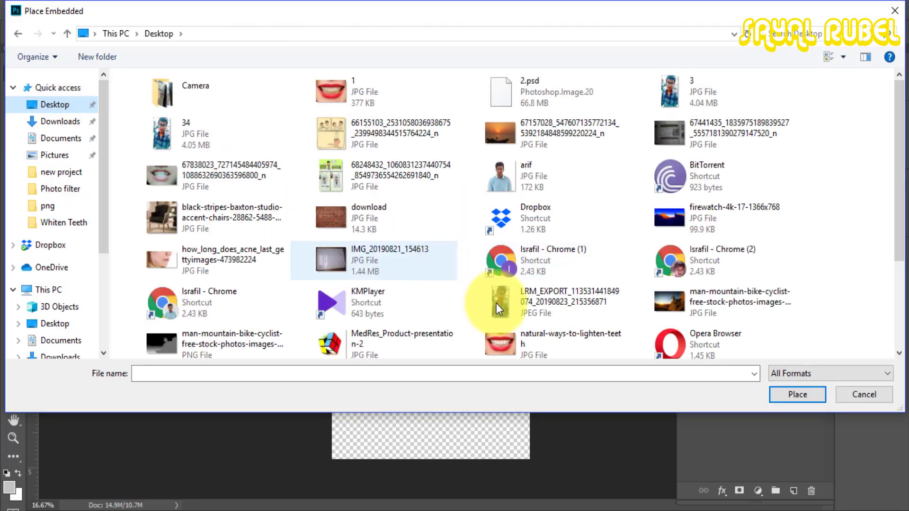
{"action": "scroll", "coordinate": [496, 303], "scroll_direction": "down", "scroll_amount": 3}
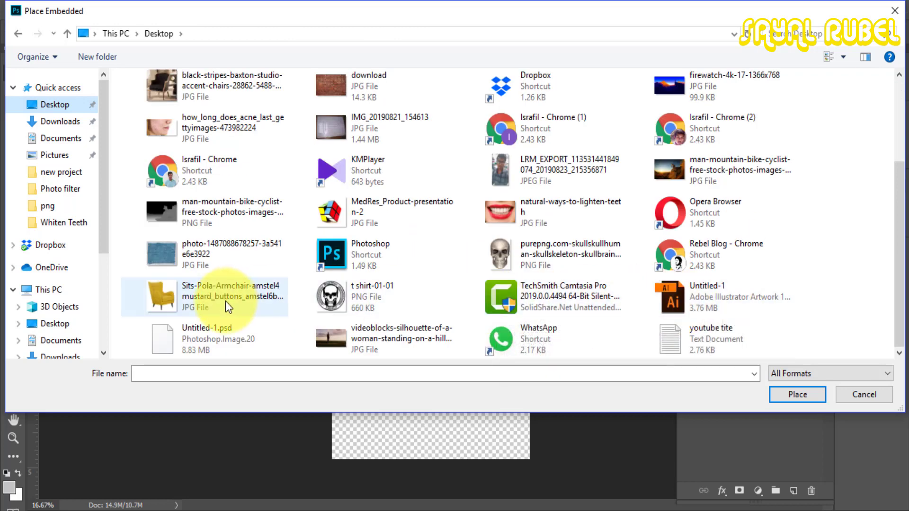
{"action": "left_click", "coordinate": [416, 303]}
{"action": "left_click", "coordinate": [800, 397]}
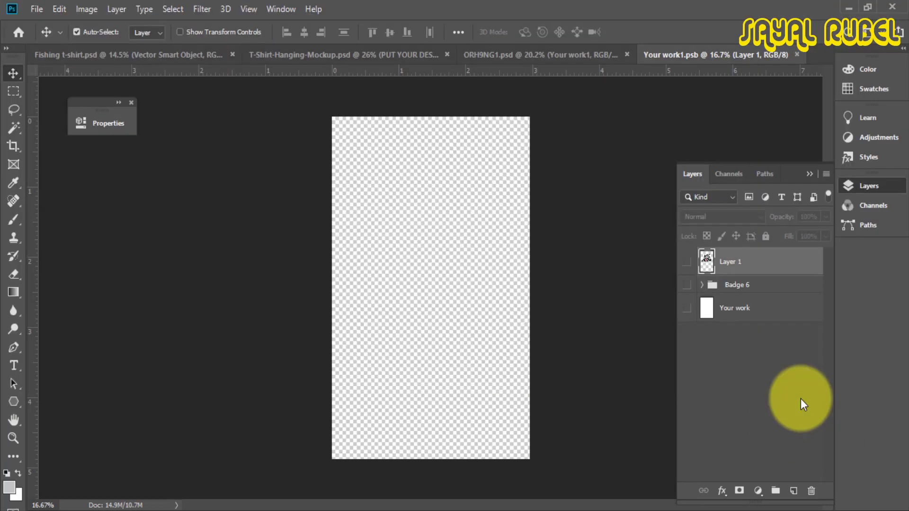
{"action": "key", "text": "Return"}
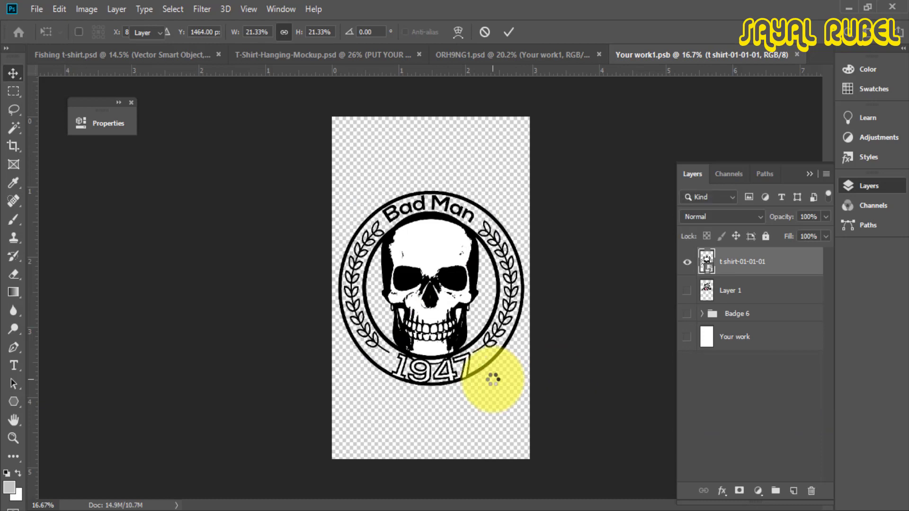
Move the placed emblem higher on the canvas, and save and close the smart object's contents.
{"action": "left_click_drag", "start_coordinate": [489, 342], "coordinate": [483, 313]}
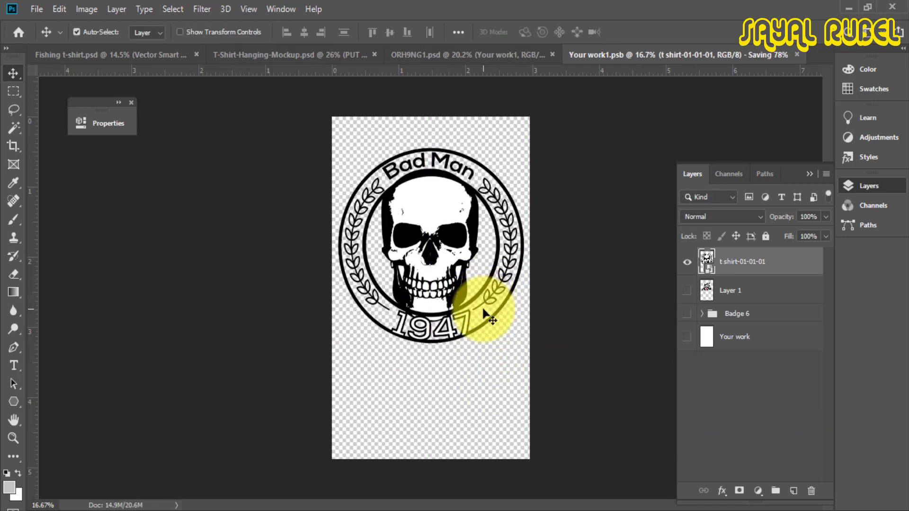
{"action": "key", "text": "ctrl+w"}
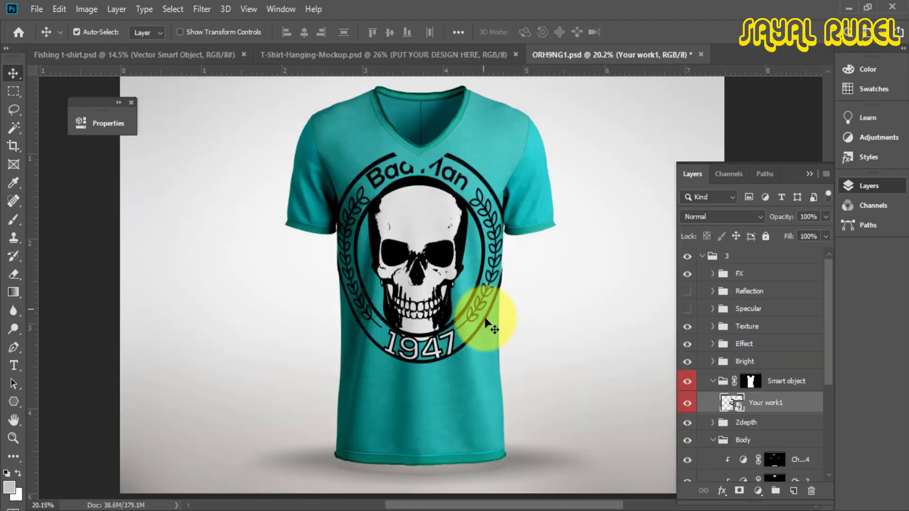
{"action": "scroll", "coordinate": [490, 326], "scroll_direction": "up", "scroll_amount": 1}
{"action": "key", "text": "ctrl+t"}
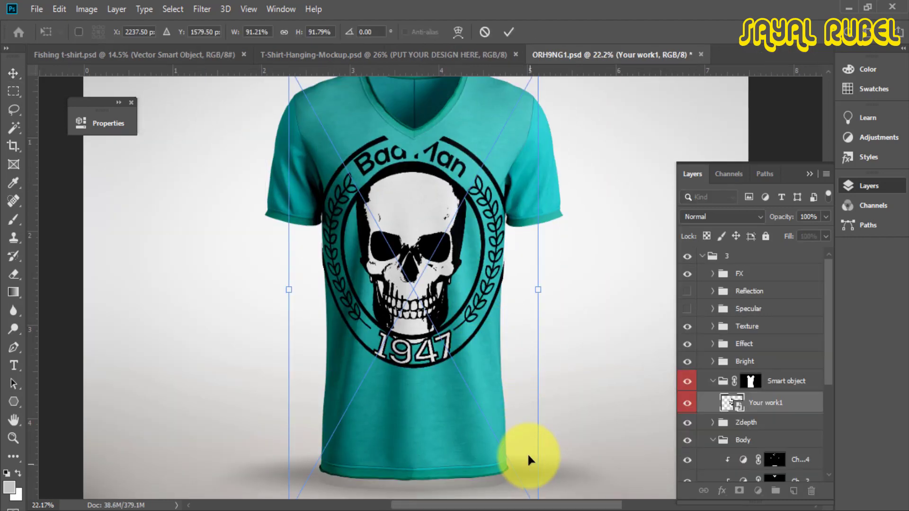
{"action": "scroll", "coordinate": [528, 459], "scroll_direction": "down", "scroll_amount": 1}
{"action": "left_click_drag", "start_coordinate": [523, 473], "coordinate": [503, 420]}
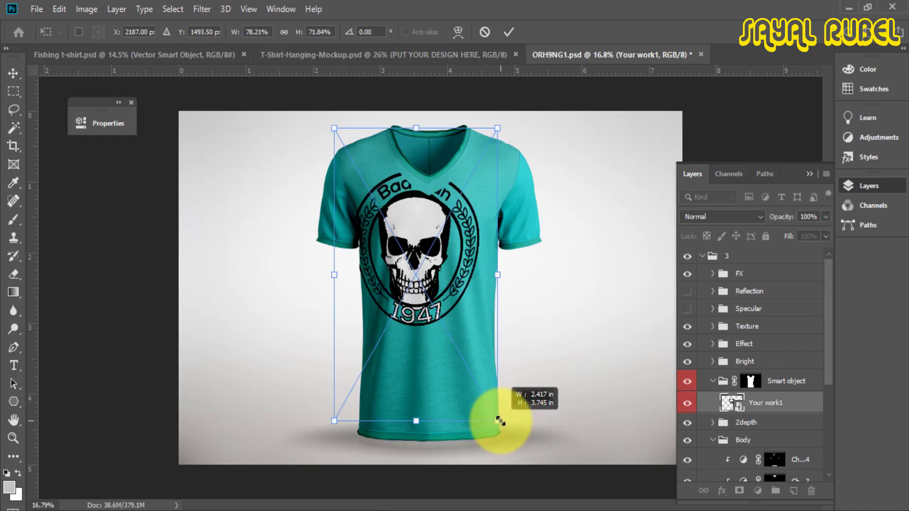
{"action": "left_click_drag", "start_coordinate": [438, 302], "coordinate": [446, 305]}
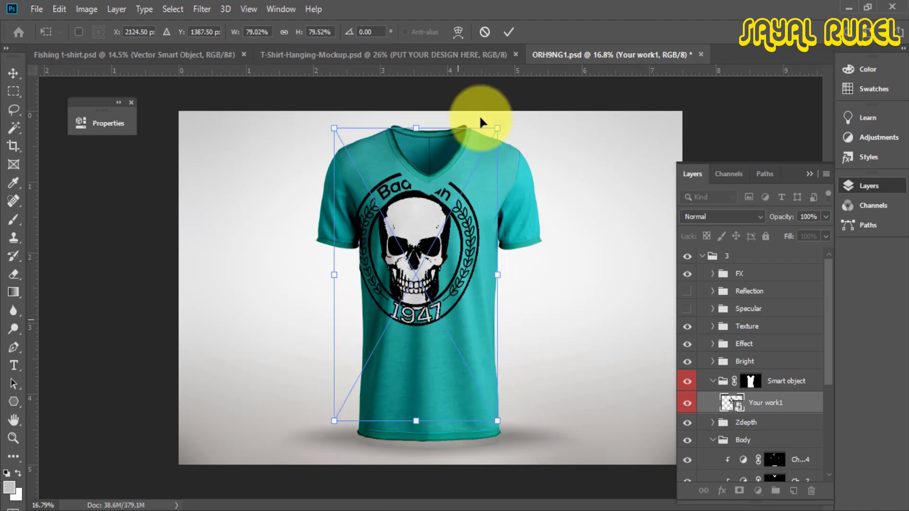
{"action": "left_click", "coordinate": [508, 31]}
Scale the Your work1 artwork to about 70% and center it horizontally on the shirt's chest at about X 2236, Y 1422.5 px.
{"action": "key", "text": "ctrl+t"}
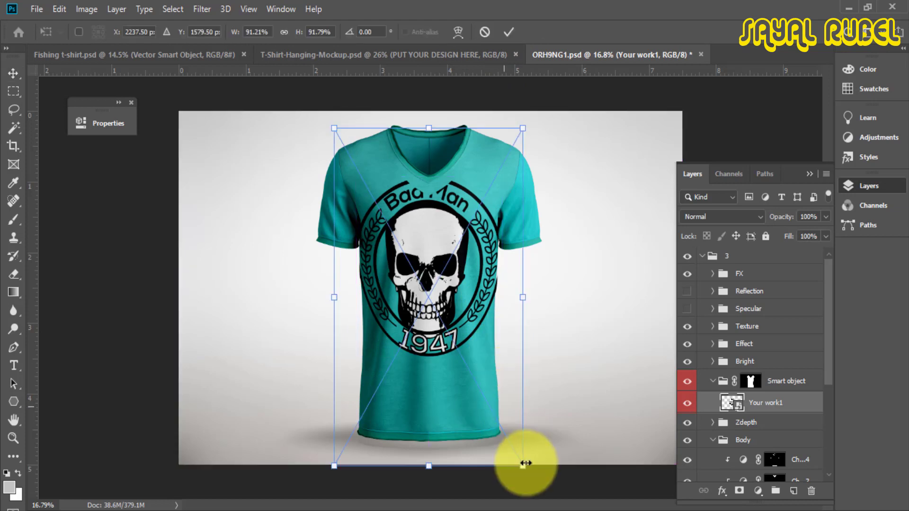
{"action": "left_click_drag", "start_coordinate": [522, 464], "coordinate": [473, 379]}
{"action": "left_click_drag", "start_coordinate": [450, 229], "coordinate": [428, 284]}
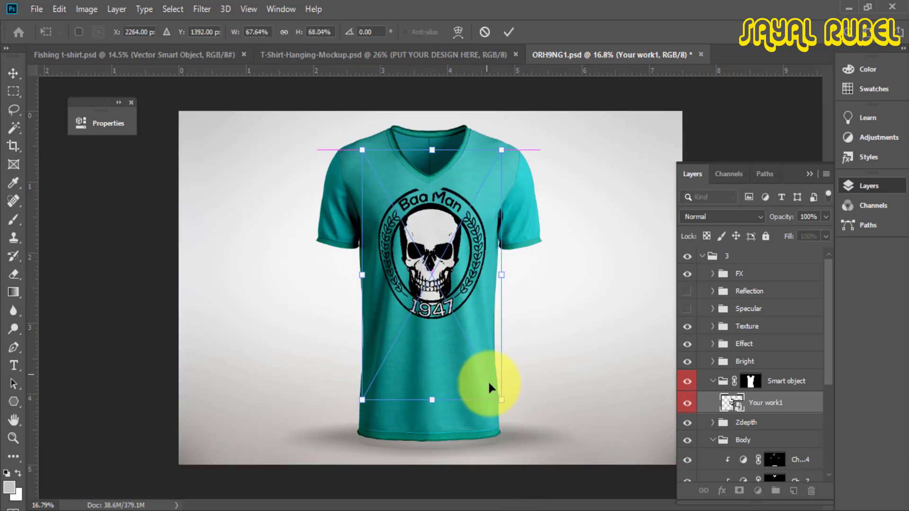
{"action": "left_click_drag", "start_coordinate": [502, 401], "coordinate": [508, 407]}
{"action": "left_click_drag", "start_coordinate": [432, 298], "coordinate": [427, 298]}
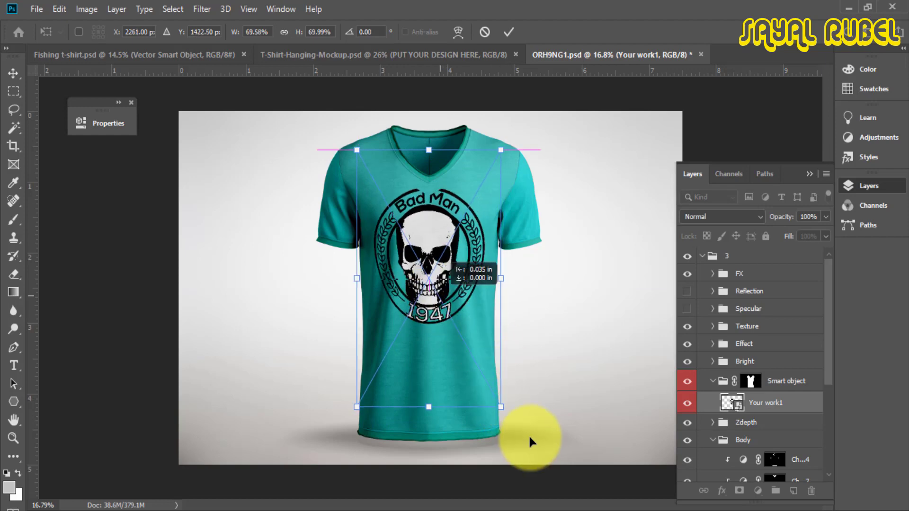
{"action": "left_click_drag", "start_coordinate": [502, 408], "coordinate": [467, 343]}
{"action": "left_click_drag", "start_coordinate": [416, 273], "coordinate": [438, 307]}
{"action": "scroll", "coordinate": [437, 307], "scroll_direction": "up", "scroll_amount": 2}
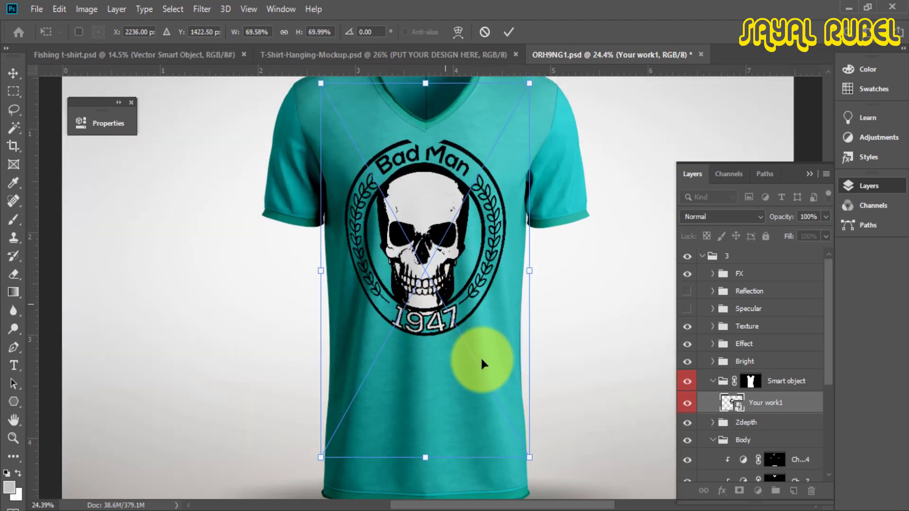
{"action": "scroll", "coordinate": [481, 356], "scroll_direction": "down", "scroll_amount": 1}
{"action": "key", "text": "Return"}
{"action": "scroll", "coordinate": [479, 350], "scroll_direction": "down", "scroll_amount": 1}
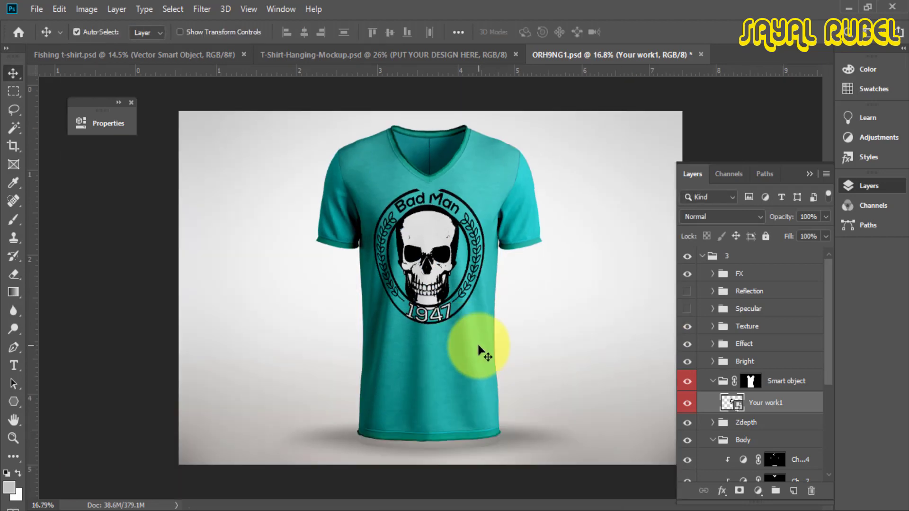
{"action": "scroll", "coordinate": [467, 333], "scroll_direction": "up", "scroll_amount": 2}
{"action": "scroll", "coordinate": [396, 304], "scroll_direction": "down", "scroll_amount": 1}
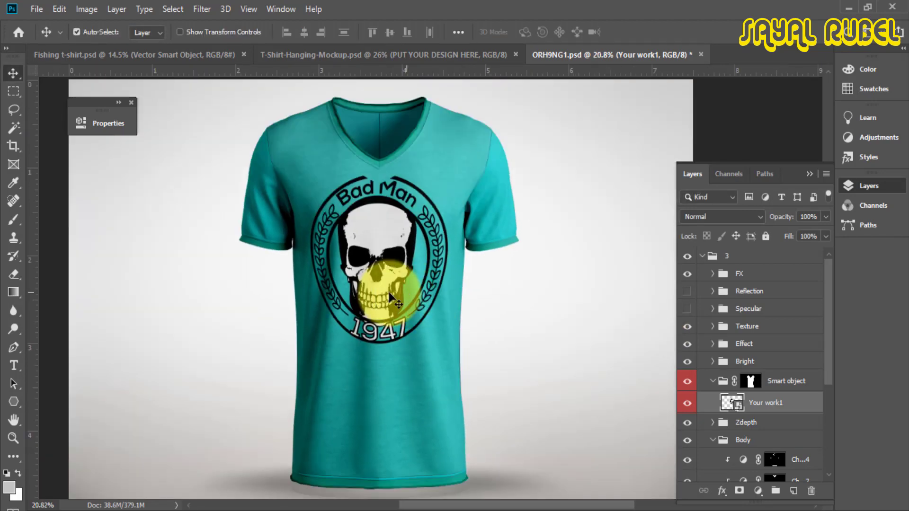
{"action": "left_click_drag", "start_coordinate": [386, 304], "coordinate": [387, 307]}
{"action": "key", "text": "ctrl+z"}
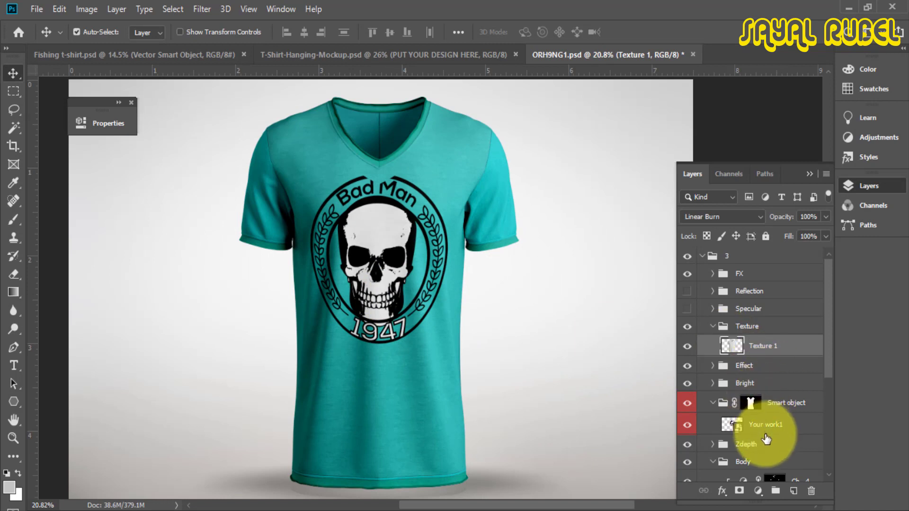
Move the Your work1 emblem straight down slightly to Y 1462.5 px, keeping it horizontally centered.
{"action": "left_click", "coordinate": [760, 426]}
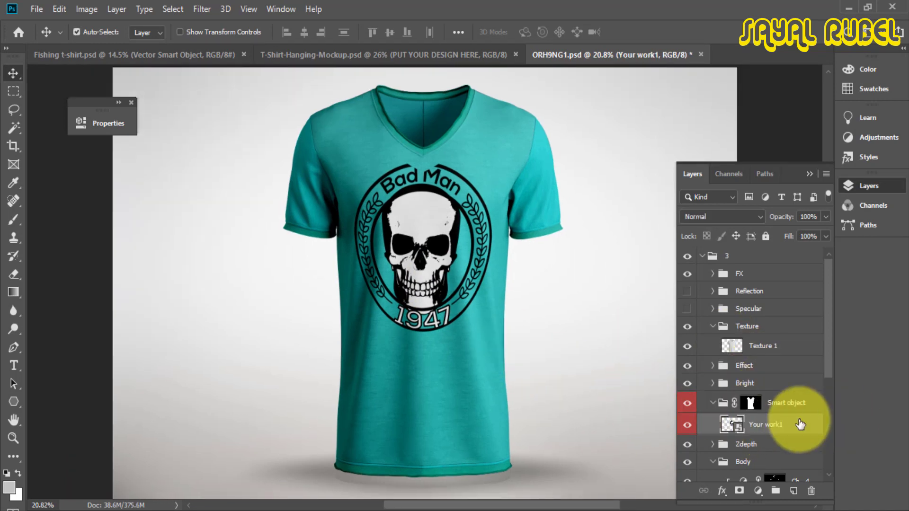
{"action": "key", "text": "ctrl"}
{"action": "key", "text": "ctrl+t"}
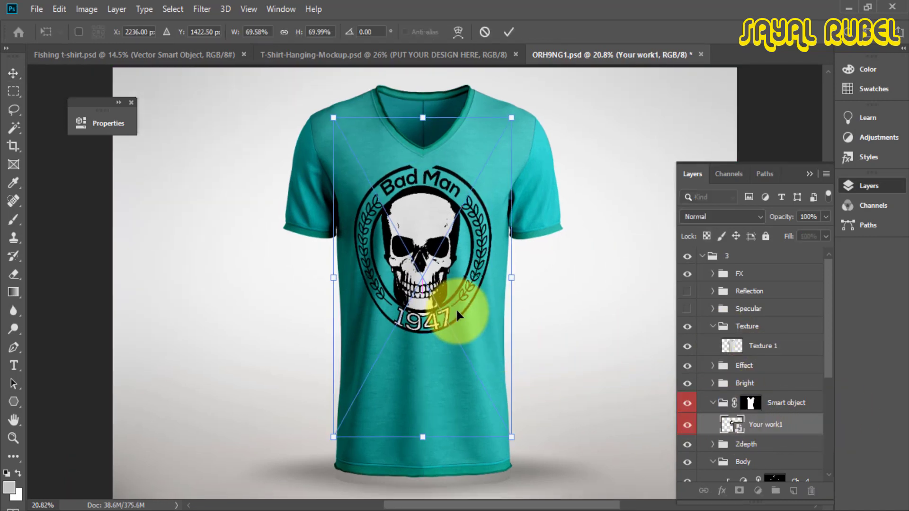
{"action": "left_click_drag", "start_coordinate": [458, 311], "coordinate": [458, 318]}
{"action": "scroll", "coordinate": [488, 333], "scroll_direction": "down", "scroll_amount": 1}
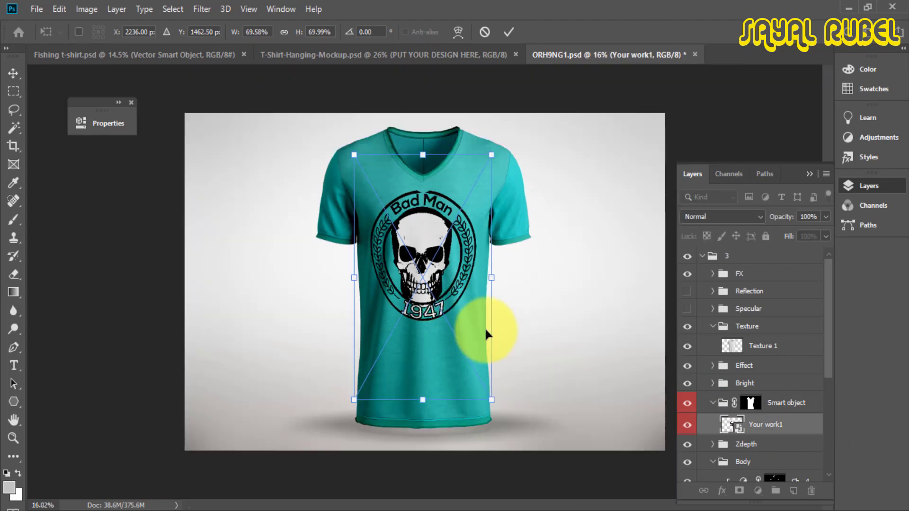
{"action": "key", "text": "Return"}
Examine the emblem's size and position on the shirt, including the ring's upper edge below the collar.
{"action": "scroll", "coordinate": [478, 322], "scroll_direction": "up", "scroll_amount": 1}
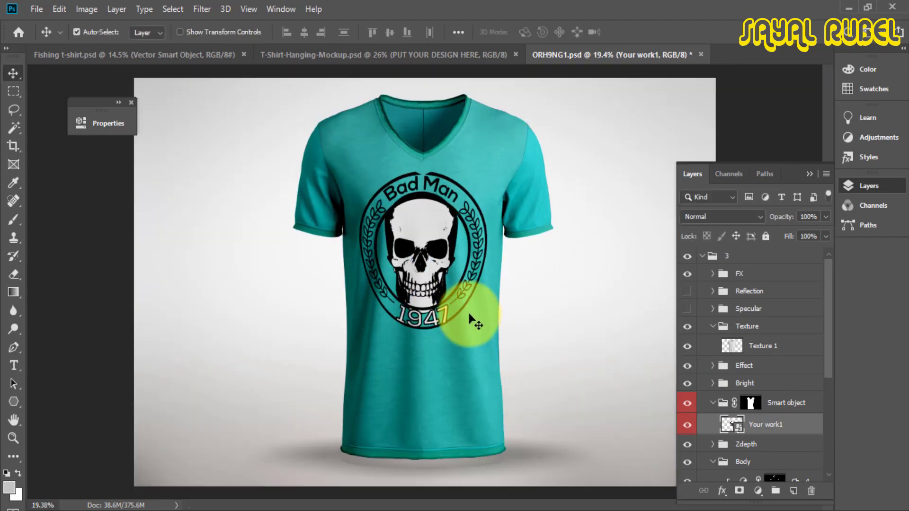
{"action": "scroll", "coordinate": [464, 320], "scroll_direction": "up", "scroll_amount": 2}
{"action": "scroll", "coordinate": [463, 320], "scroll_direction": "down", "scroll_amount": 3}
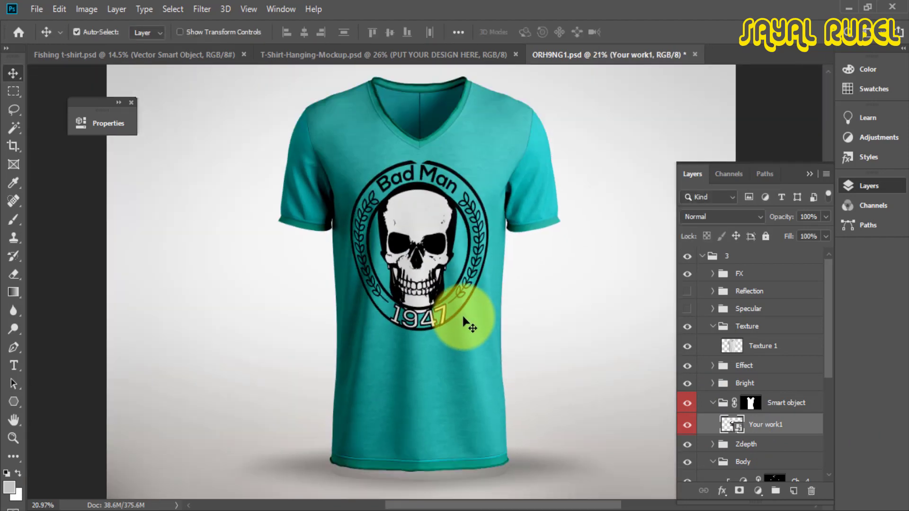
{"action": "scroll", "coordinate": [465, 313], "scroll_direction": "up", "scroll_amount": 1}
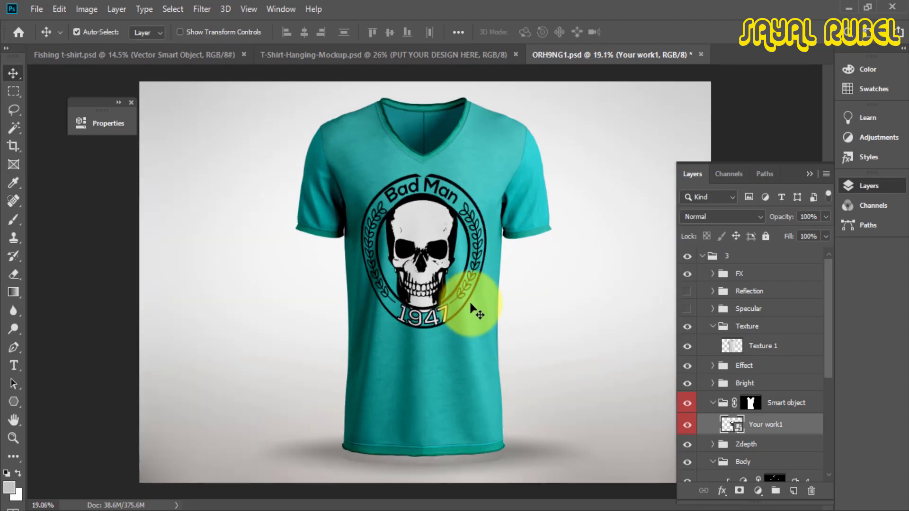
{"action": "scroll", "coordinate": [481, 265], "scroll_direction": "up", "scroll_amount": 2}
{"action": "scroll", "coordinate": [412, 151], "scroll_direction": "up", "scroll_amount": 1}
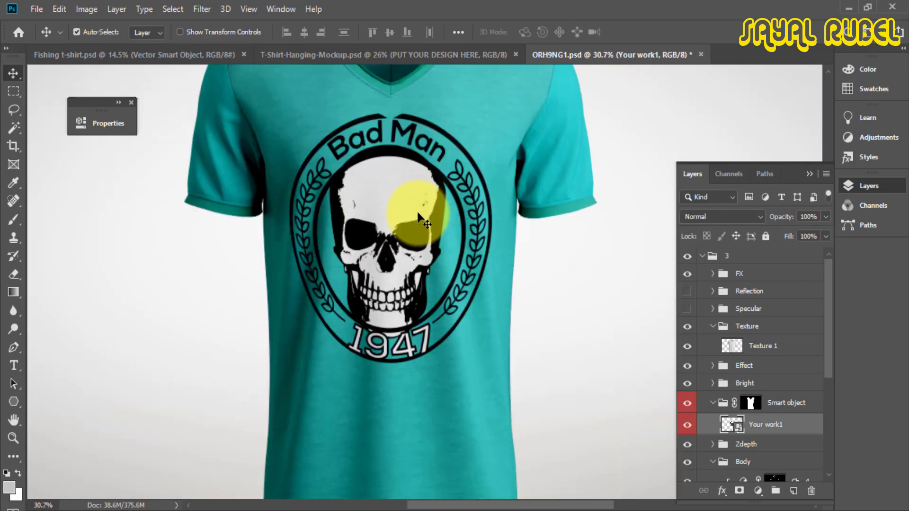
{"action": "scroll", "coordinate": [397, 204], "scroll_direction": "up", "scroll_amount": 4}
{"action": "scroll", "coordinate": [398, 229], "scroll_direction": "up", "scroll_amount": 1}
{"action": "scroll", "coordinate": [398, 230], "scroll_direction": "down", "scroll_amount": 5}
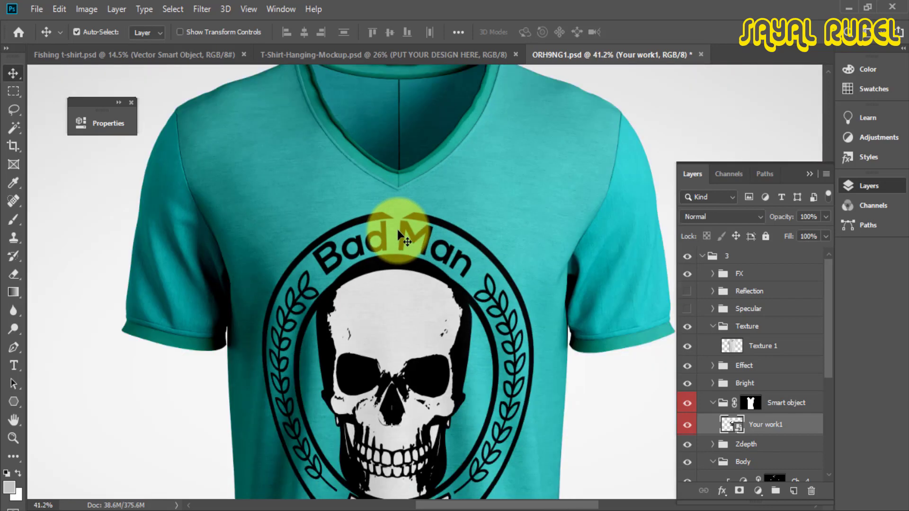
Paint with a white brush on the Smart object group's layer mask to reveal the hidden top of the emblem's ring below the collar.
{"action": "scroll", "coordinate": [900, 378], "scroll_direction": "up", "scroll_amount": 2}
{"action": "left_click", "coordinate": [752, 404]}
{"action": "scroll", "coordinate": [351, 178], "scroll_direction": "up", "scroll_amount": 2}
{"action": "key", "text": "b"}
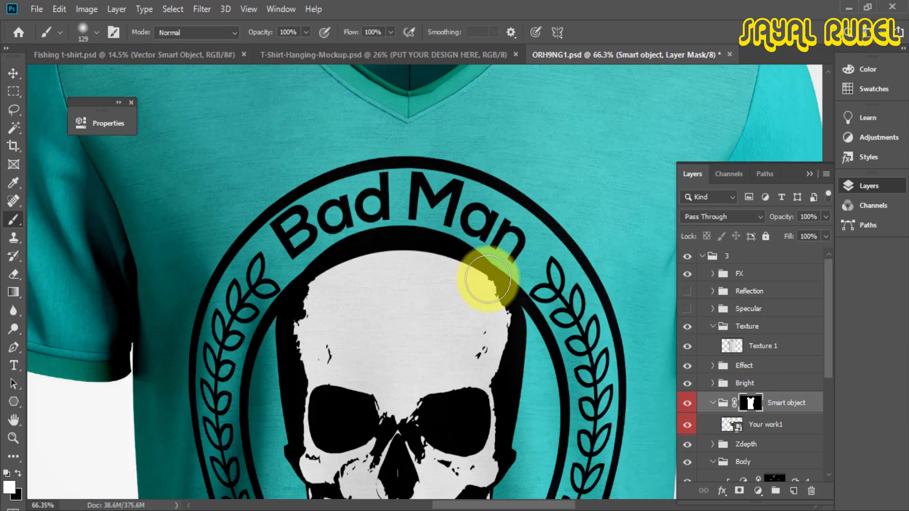
{"action": "scroll", "coordinate": [497, 233], "scroll_direction": "down", "scroll_amount": 3}
{"action": "scroll", "coordinate": [522, 268], "scroll_direction": "down", "scroll_amount": 1}
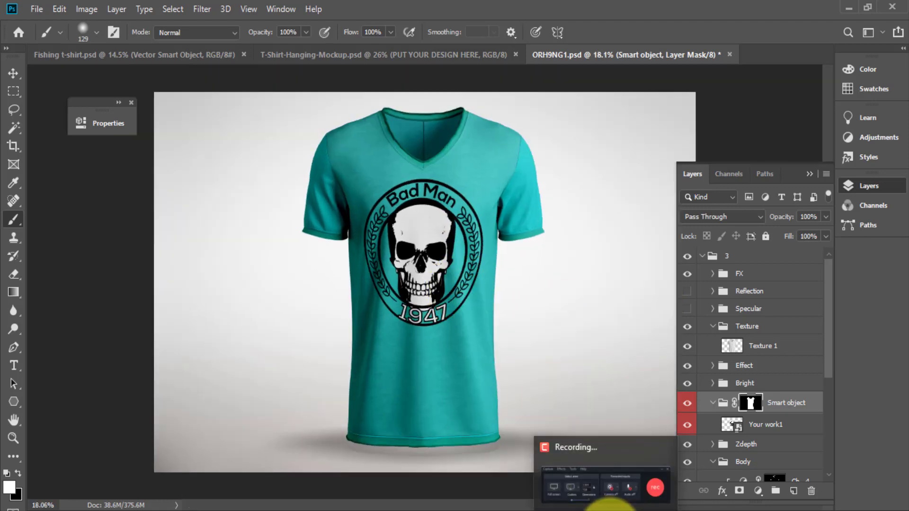
{"action": "left_click", "coordinate": [644, 490]}
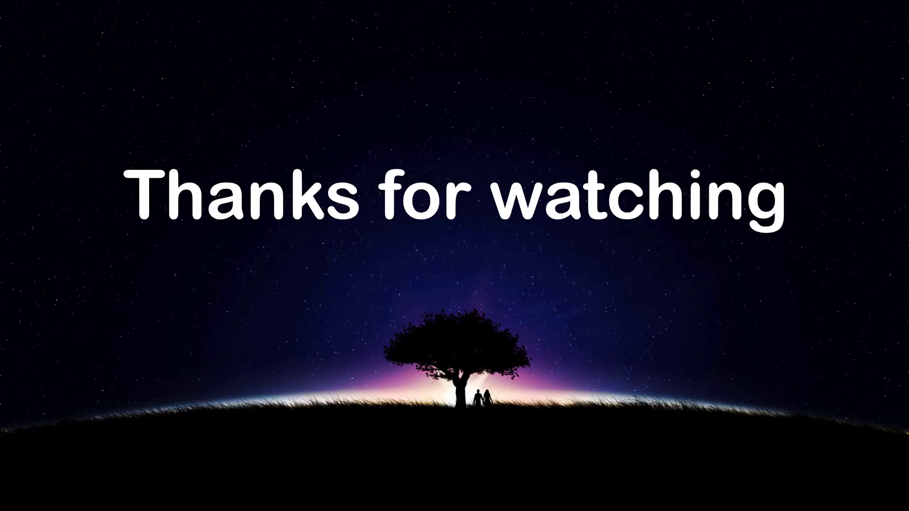